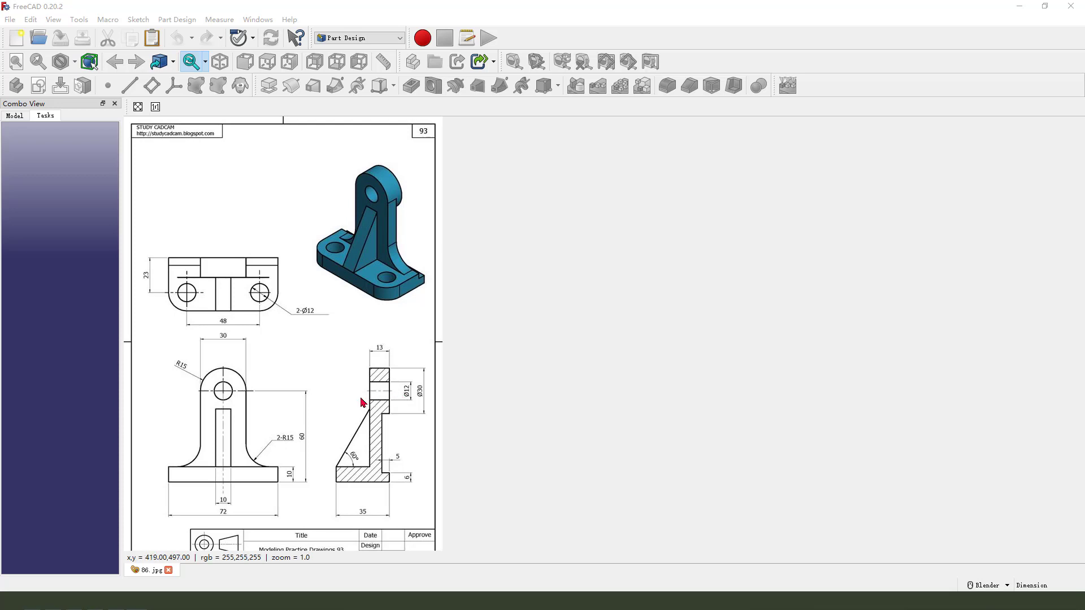
Step: Annotate the reference drawing, marking the 3D model, top view and website link
{"action": "mouse_move", "coordinate": [359, 303]}
{"action": "left_mouse_down"}
{"action": "mouse_move", "coordinate": [336, 289]}
{"action": "mouse_move", "coordinate": [321, 178]}
{"action": "mouse_move", "coordinate": [384, 155]}
{"action": "mouse_move", "coordinate": [447, 310]}
{"action": "mouse_move", "coordinate": [350, 289]}
{"action": "left_mouse_up"}
{"action": "mouse_move", "coordinate": [287, 215]}
{"action": "left_mouse_down"}
{"action": "mouse_move", "coordinate": [136, 142]}
{"action": "mouse_move", "coordinate": [44, 17]}
{"action": "mouse_move", "coordinate": [42, 39]}
{"action": "mouse_move", "coordinate": [36, 22]}
{"action": "mouse_move", "coordinate": [94, 35]}
{"action": "left_mouse_up"}
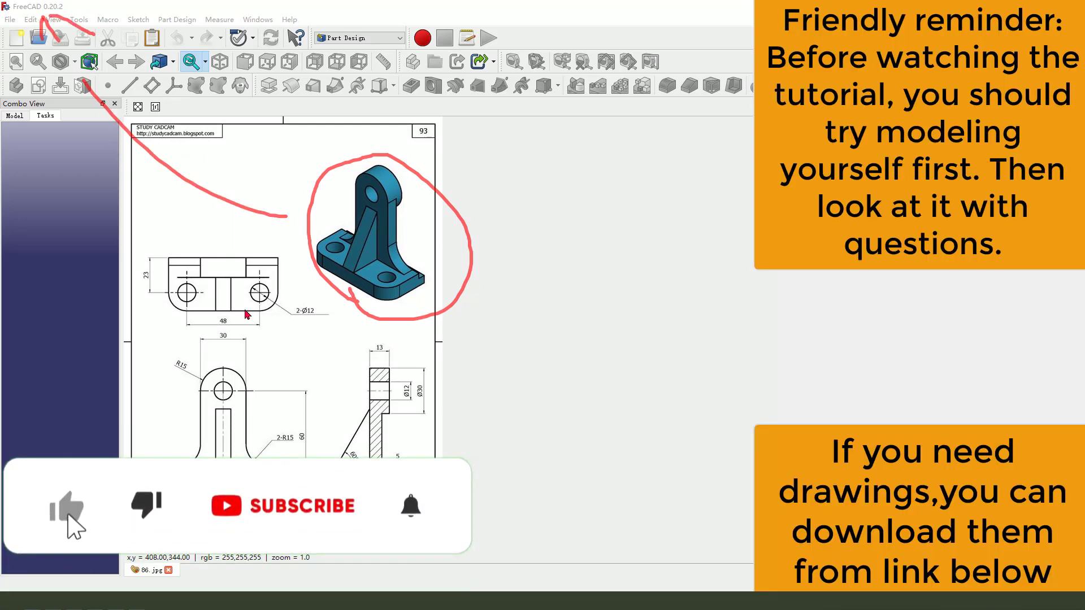
{"action": "key", "text": "Escape"}
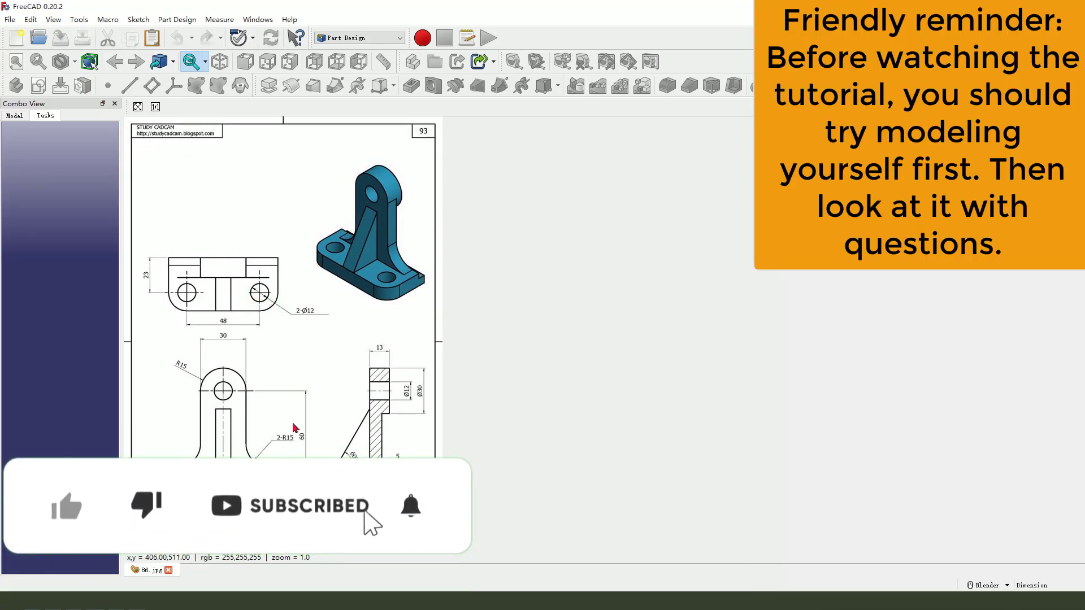
{"action": "mouse_move", "coordinate": [192, 244]}
{"action": "left_mouse_down"}
{"action": "mouse_move", "coordinate": [279, 274]}
{"action": "mouse_move", "coordinate": [172, 347]}
{"action": "mouse_move", "coordinate": [176, 319]}
{"action": "left_mouse_up"}
{"action": "left_click_drag", "start_coordinate": [137, 143], "coordinate": [244, 142]}
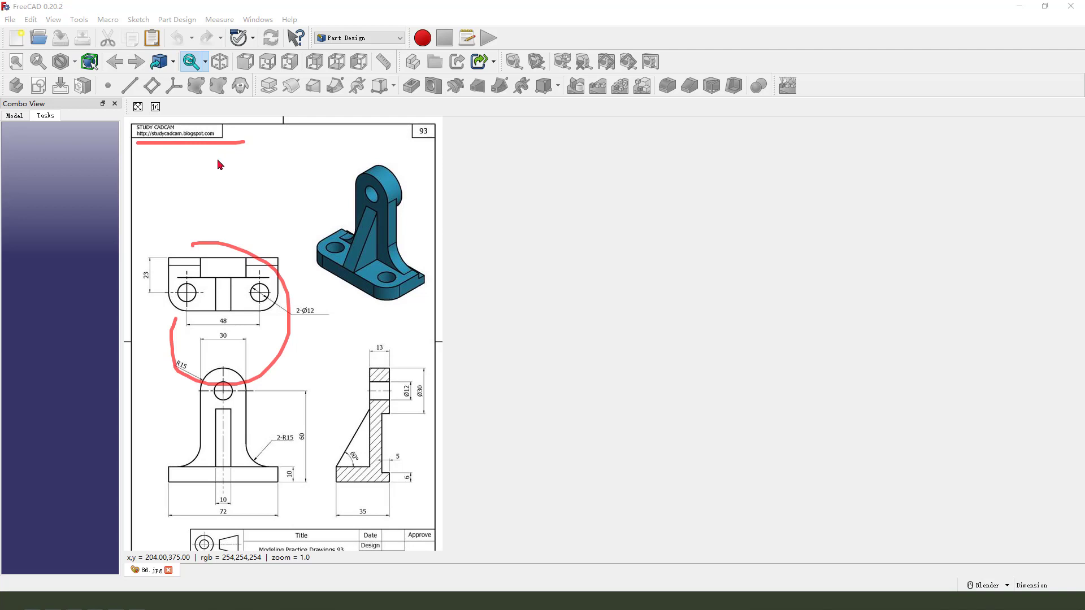
{"action": "mouse_move", "coordinate": [270, 208]}
{"action": "left_mouse_down"}
{"action": "mouse_move", "coordinate": [211, 156]}
{"action": "mouse_move", "coordinate": [203, 191]}
{"action": "mouse_move", "coordinate": [254, 168]}
{"action": "left_mouse_up"}
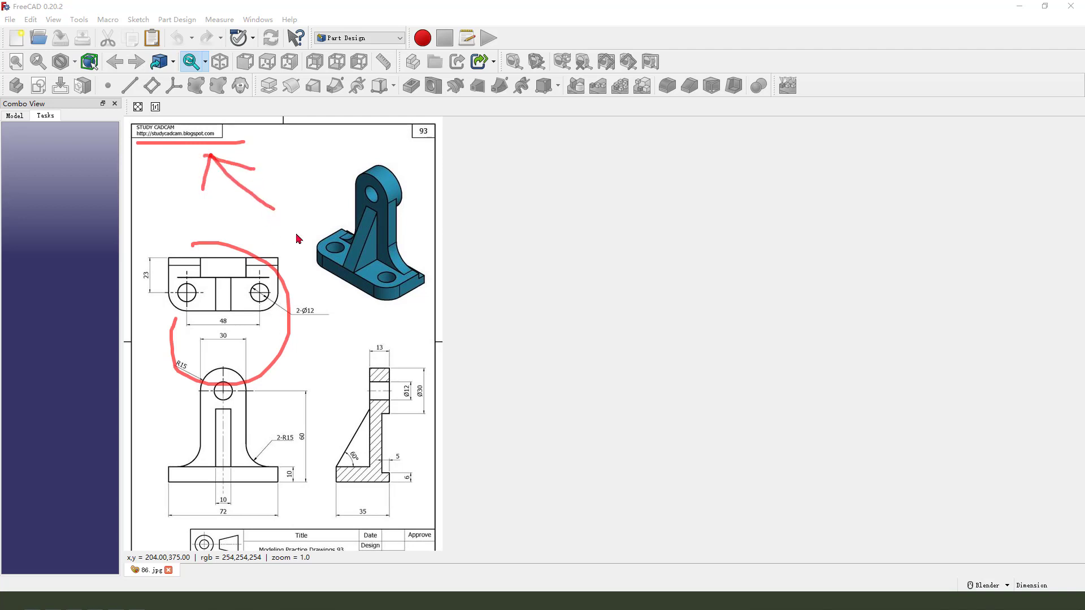
{"action": "key", "text": "Escape"}
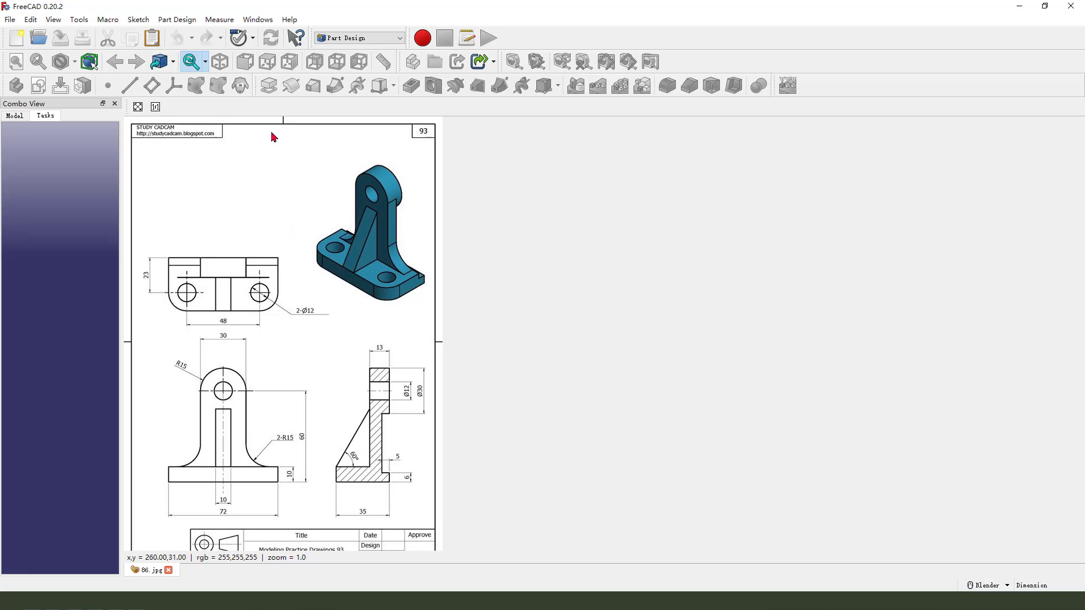
Step: Create a new document tiled beside the drawing, add a body and begin a sketch
{"action": "left_click", "coordinate": [250, 22]}
{"action": "mouse_move", "coordinate": [176, 19]}
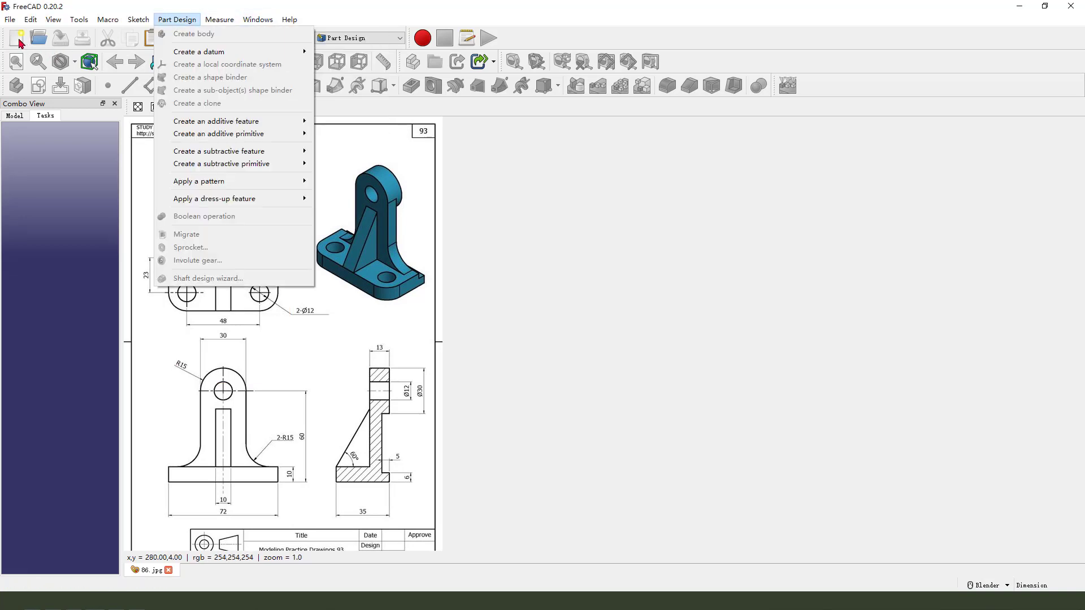
{"action": "left_click", "coordinate": [17, 40]}
{"action": "left_click", "coordinate": [17, 40]}
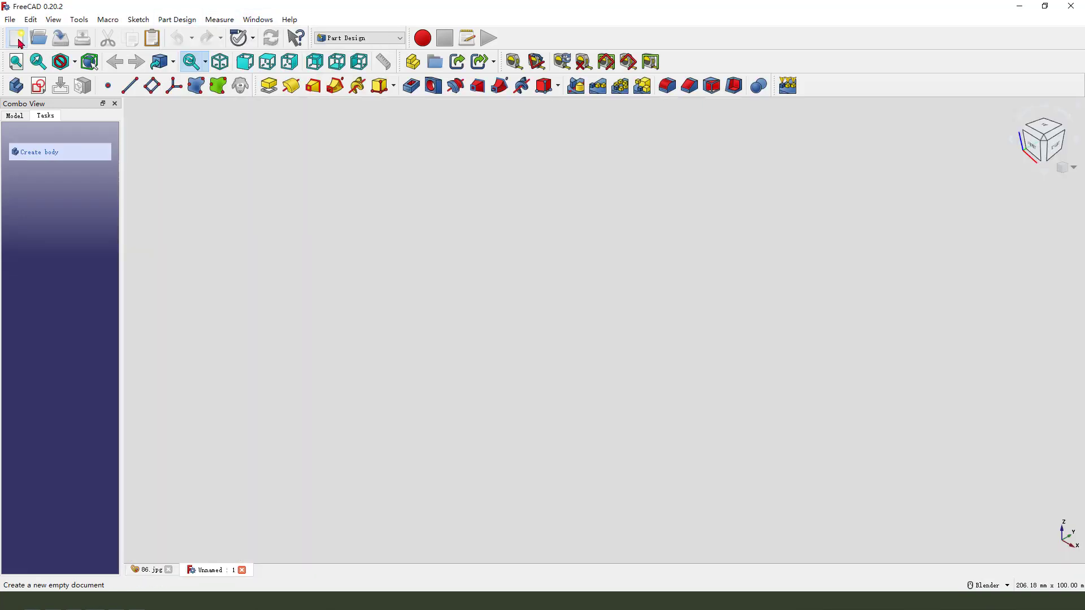
{"action": "left_click", "coordinate": [258, 21]}
{"action": "left_click", "coordinate": [267, 63]}
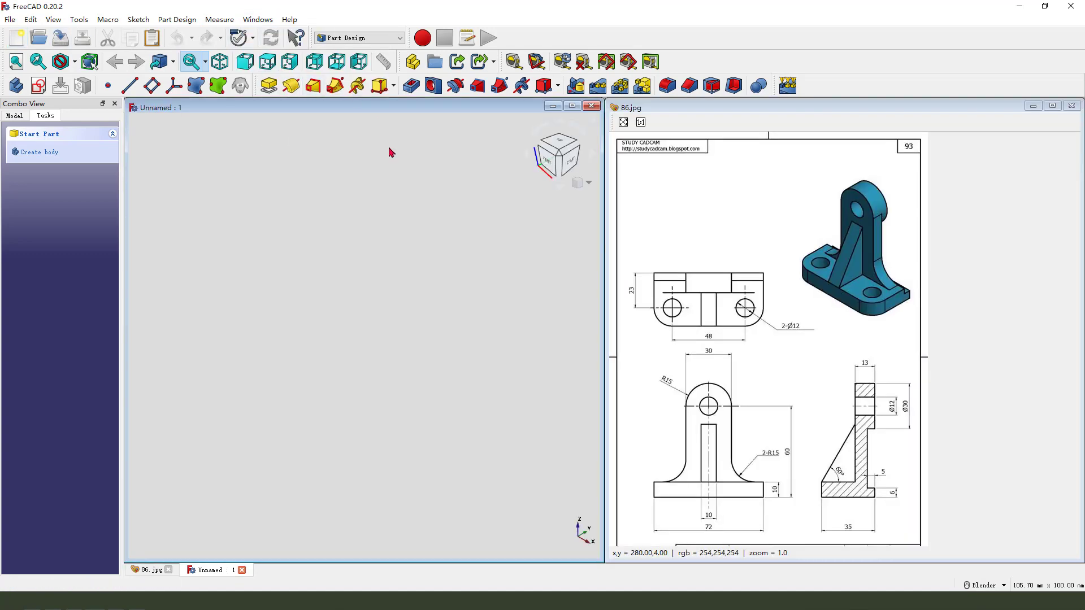
{"action": "left_click", "coordinate": [17, 88]}
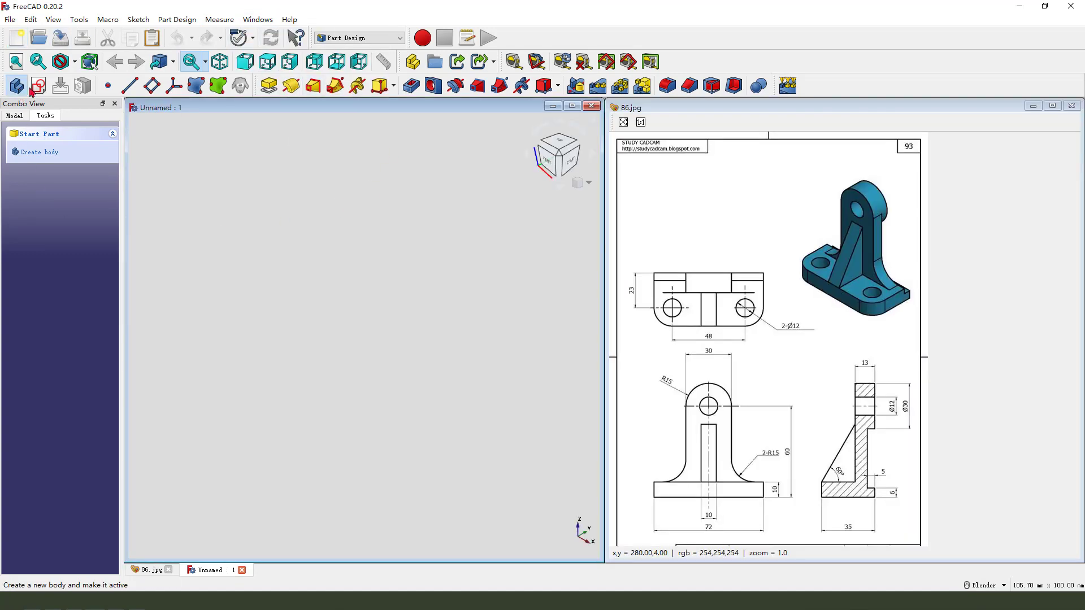
{"action": "left_click", "coordinate": [38, 85]}
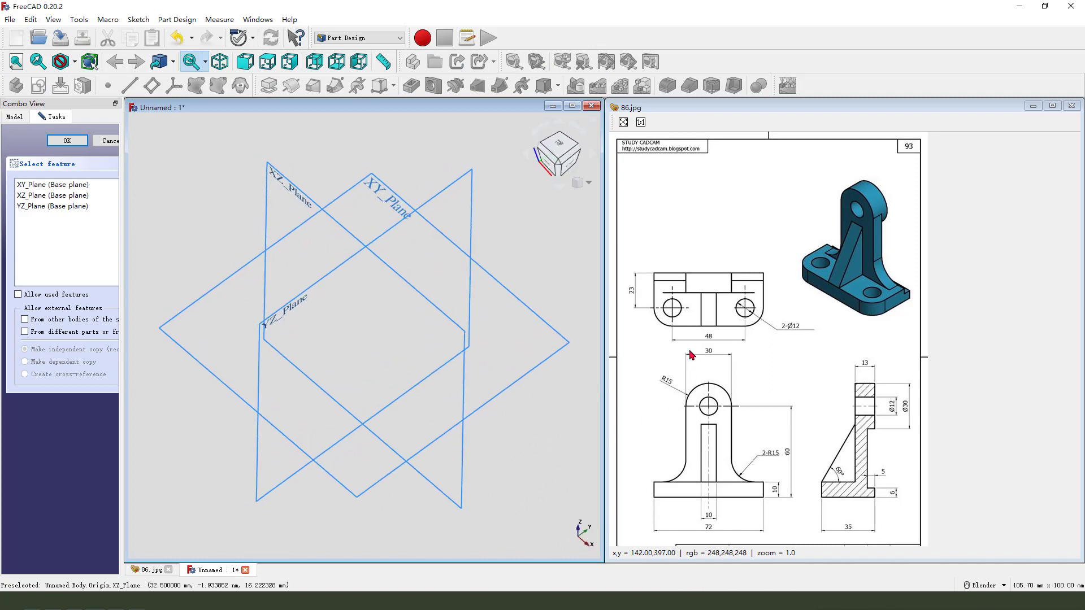
Step: Mark the top view's 72 width and 35 depth, then point out the XY_Plane
{"action": "mouse_move", "coordinate": [655, 272]}
{"action": "left_mouse_down"}
{"action": "mouse_move", "coordinate": [769, 271]}
{"action": "mouse_move", "coordinate": [765, 331]}
{"action": "mouse_move", "coordinate": [649, 331]}
{"action": "mouse_move", "coordinate": [662, 267]}
{"action": "left_mouse_up"}
{"action": "mouse_move", "coordinate": [763, 236]}
{"action": "left_mouse_down"}
{"action": "mouse_move", "coordinate": [743, 272]}
{"action": "mouse_move", "coordinate": [759, 272]}
{"action": "left_mouse_up"}
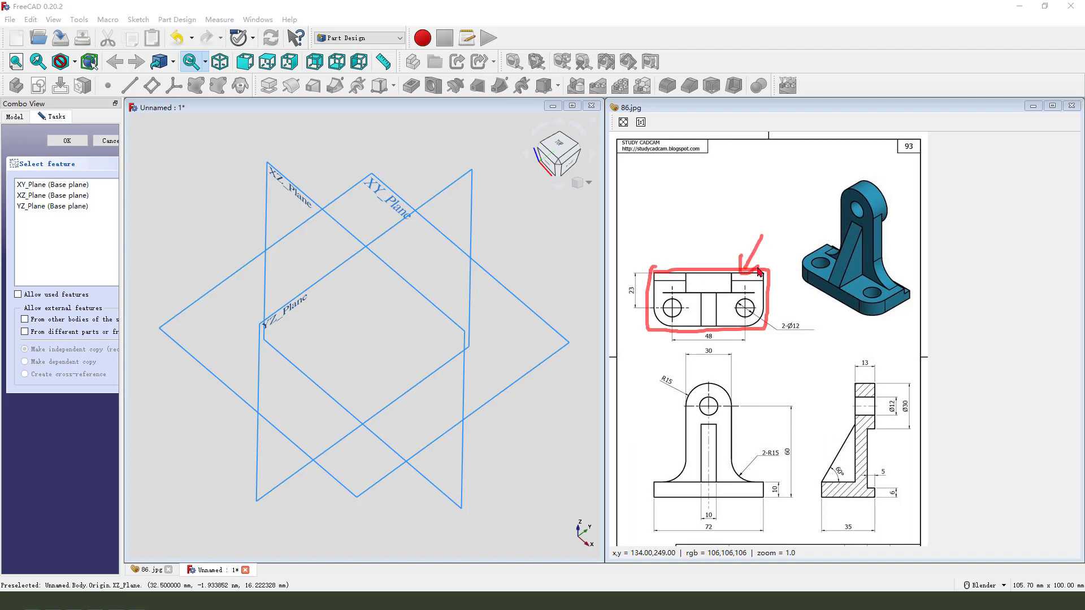
{"action": "mouse_move", "coordinate": [711, 529]}
{"action": "left_mouse_down"}
{"action": "mouse_move", "coordinate": [700, 538]}
{"action": "mouse_move", "coordinate": [718, 531]}
{"action": "left_mouse_up"}
{"action": "mouse_move", "coordinate": [852, 527]}
{"action": "left_mouse_down"}
{"action": "mouse_move", "coordinate": [839, 531]}
{"action": "mouse_move", "coordinate": [857, 526]}
{"action": "left_mouse_up"}
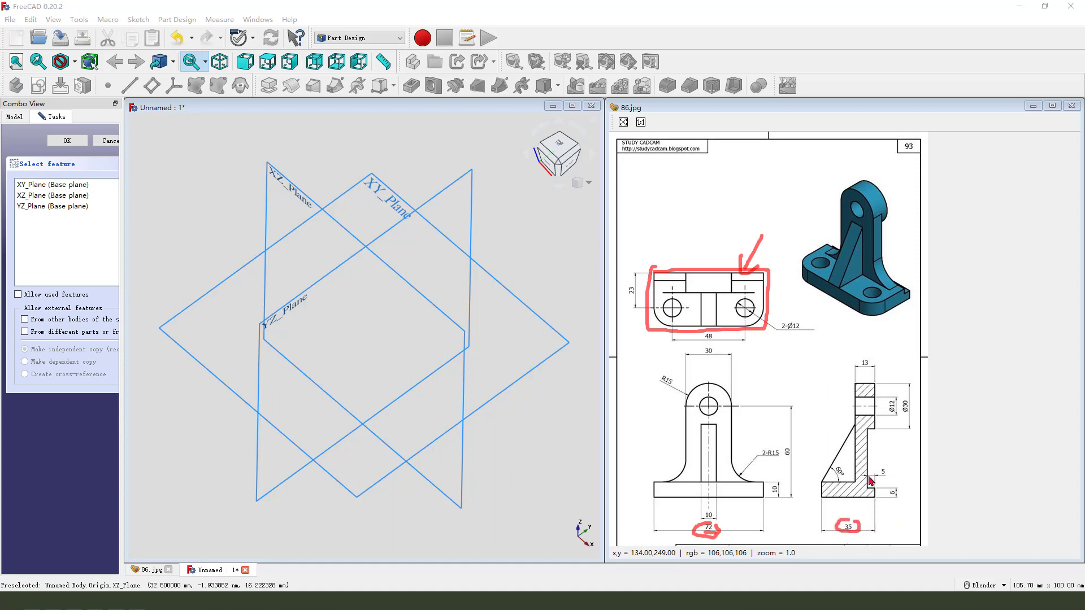
{"action": "left_click_drag", "start_coordinate": [869, 476], "coordinate": [868, 512]}
{"action": "left_click_drag", "start_coordinate": [869, 438], "coordinate": [871, 356]}
{"action": "key", "text": "Escape"}
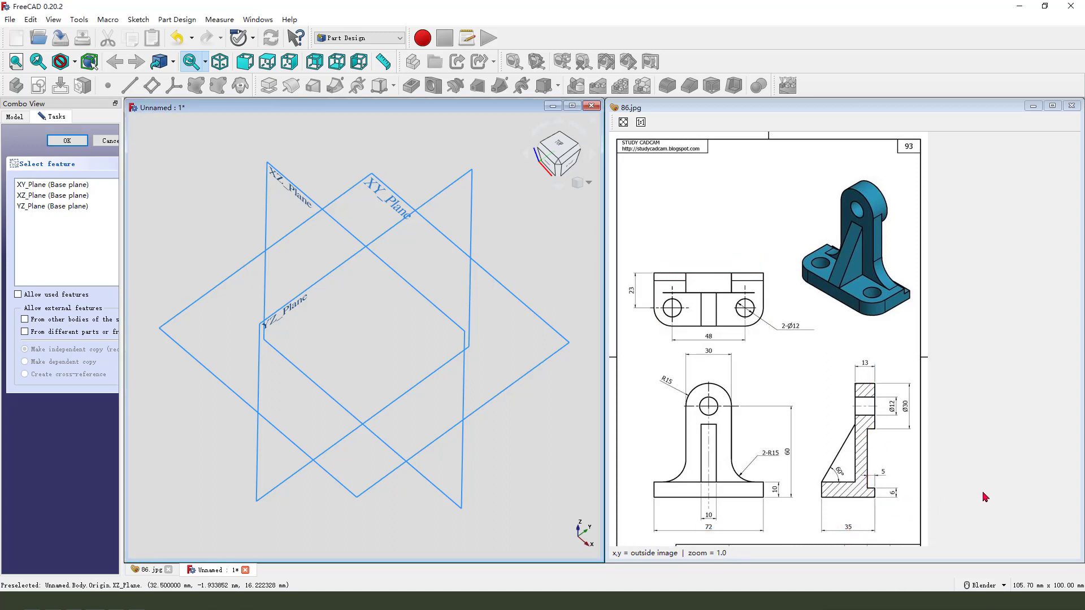
{"action": "mouse_move", "coordinate": [390, 158]}
{"action": "left_mouse_down"}
{"action": "mouse_move", "coordinate": [358, 185]}
{"action": "mouse_move", "coordinate": [398, 168]}
{"action": "left_mouse_up"}
{"action": "key", "text": "Escape"}
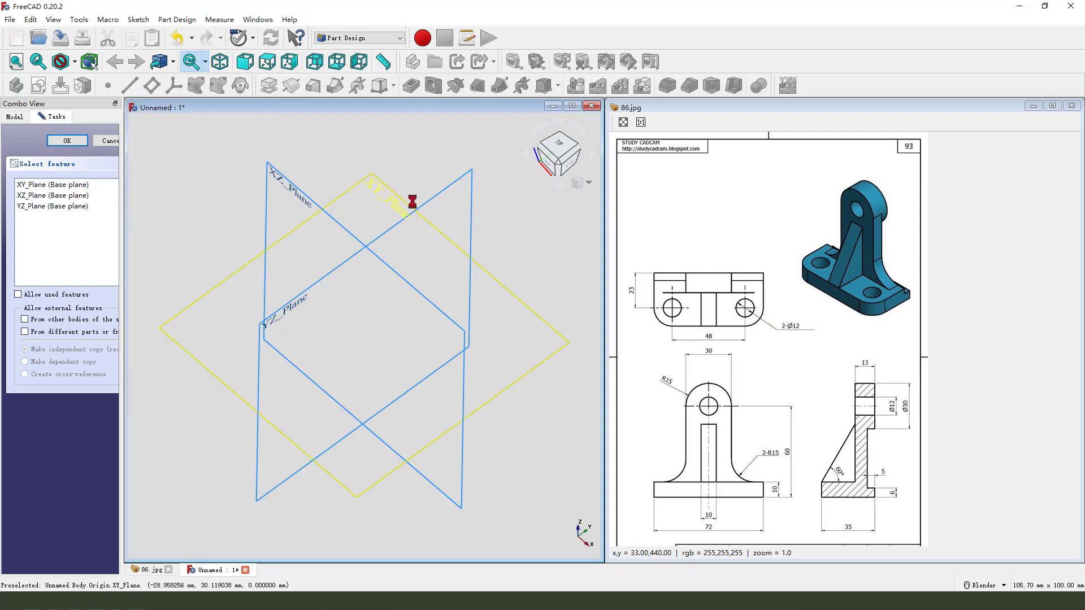
Step: Draw a rectangle on the XY plane, centred symmetrically on the origin
{"action": "left_click", "coordinate": [421, 238]}
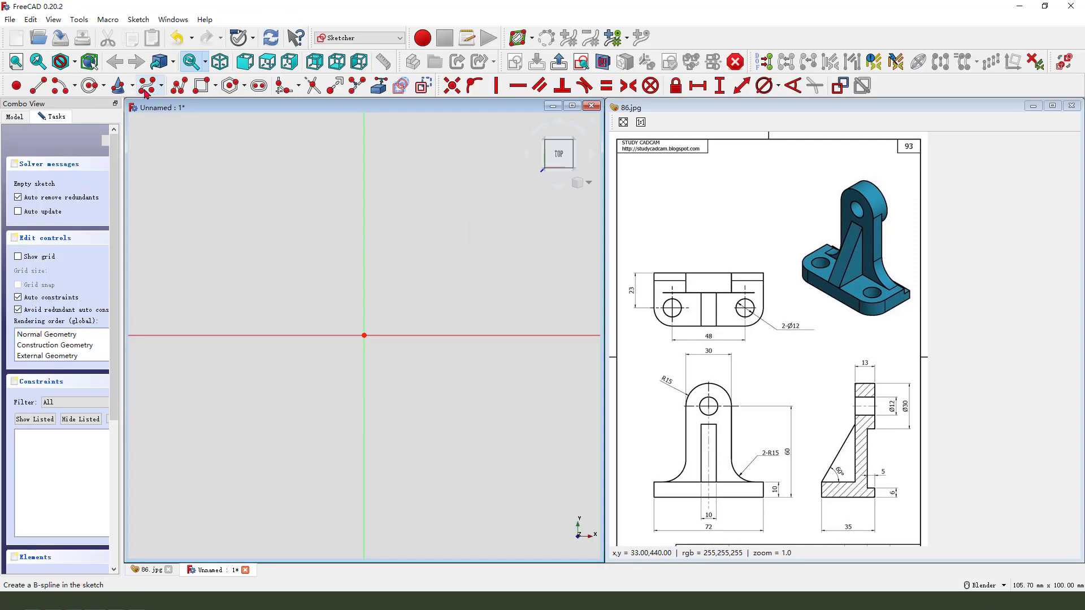
{"action": "left_click", "coordinate": [201, 86]}
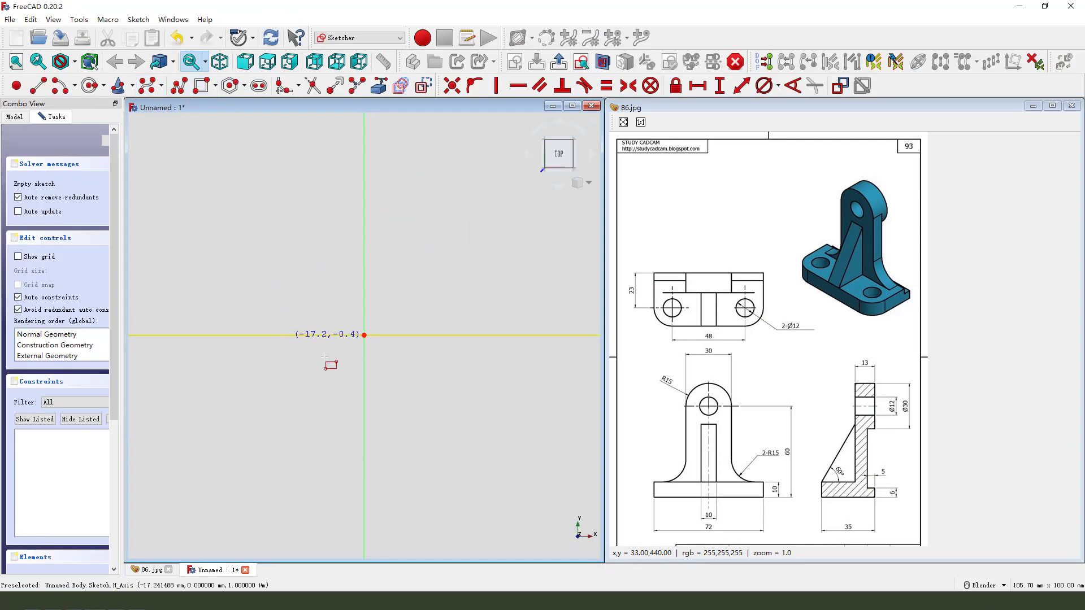
{"action": "left_click", "coordinate": [287, 336]}
{"action": "left_click", "coordinate": [466, 423]}
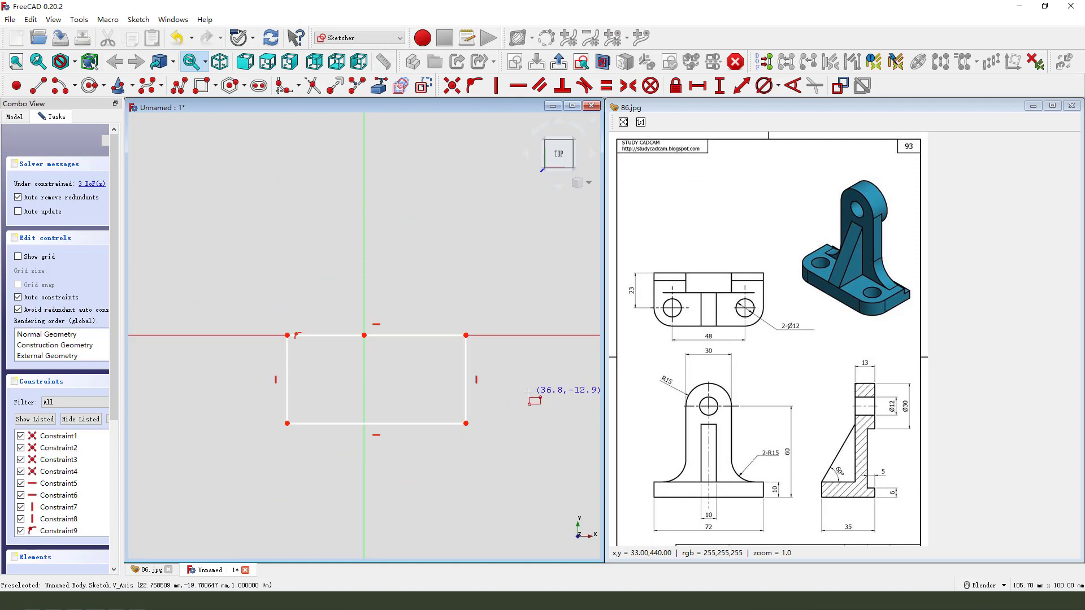
{"action": "left_click", "coordinate": [466, 336]}
{"action": "left_click", "coordinate": [287, 335]}
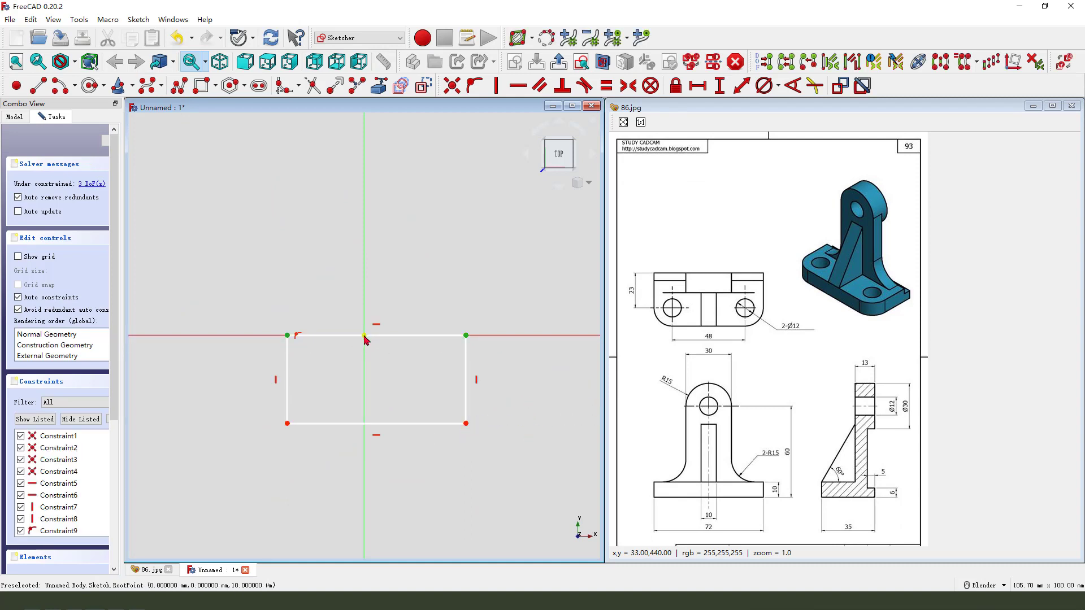
{"action": "left_click", "coordinate": [364, 336]}
{"action": "left_click", "coordinate": [628, 86]}
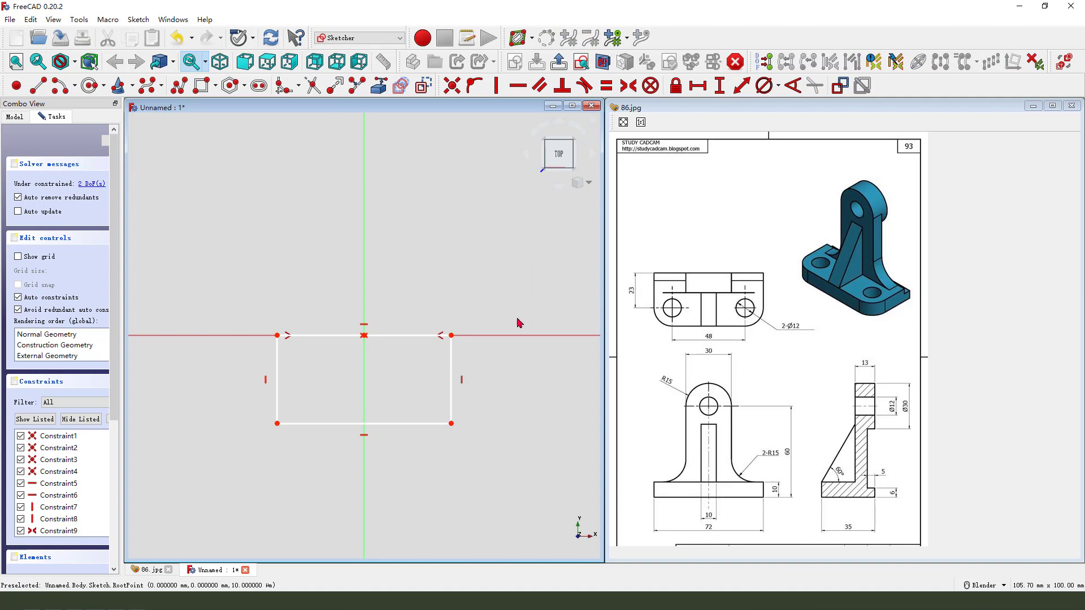
Step: Constrain the rectangle to 72 mm wide and 30 mm tall, then close the sketch
{"action": "left_click", "coordinate": [407, 423]}
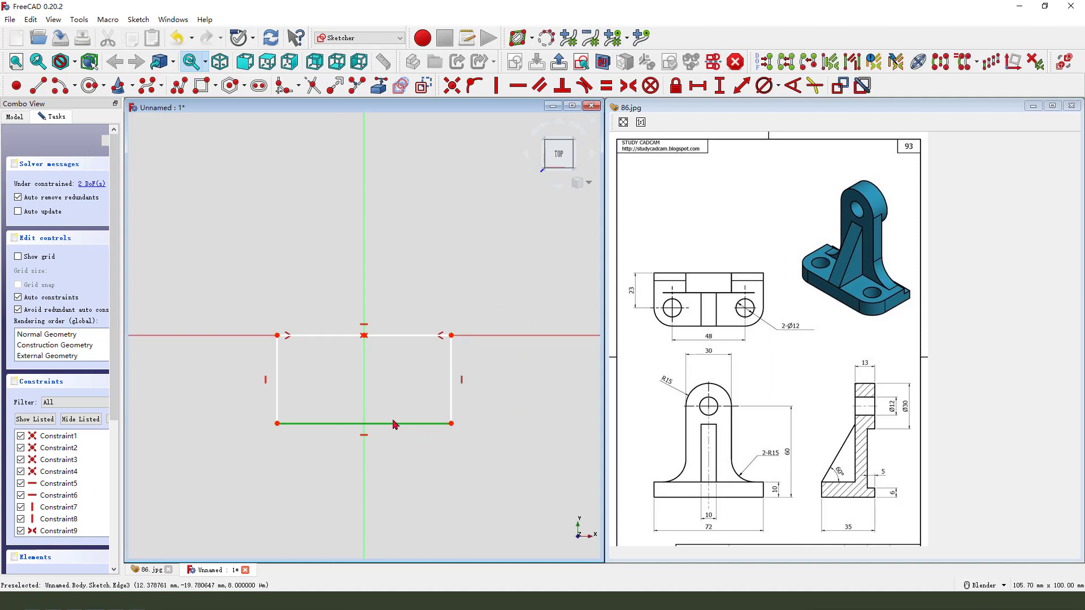
{"action": "left_click", "coordinate": [698, 87]}
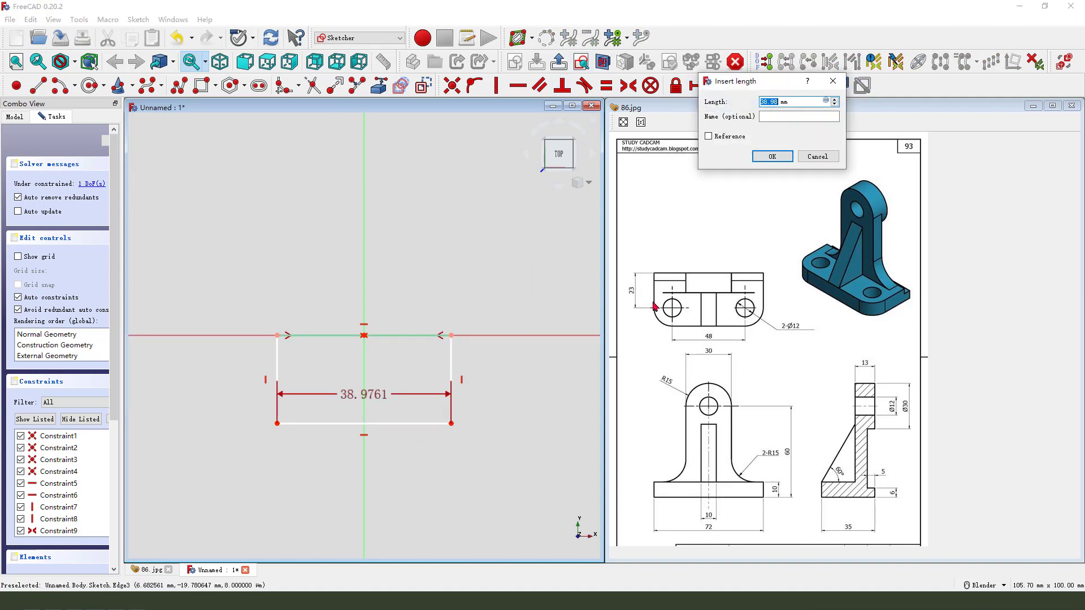
{"action": "type", "text": "72"}
{"action": "key", "text": "Return"}
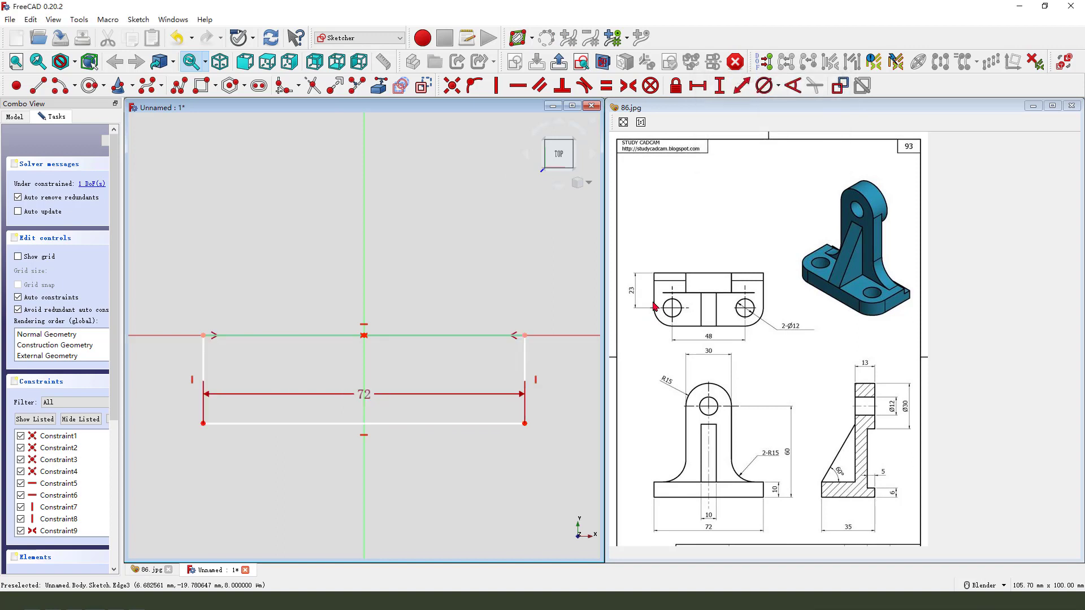
{"action": "left_click_drag", "start_coordinate": [368, 399], "coordinate": [387, 469]}
{"action": "left_click", "coordinate": [526, 368]}
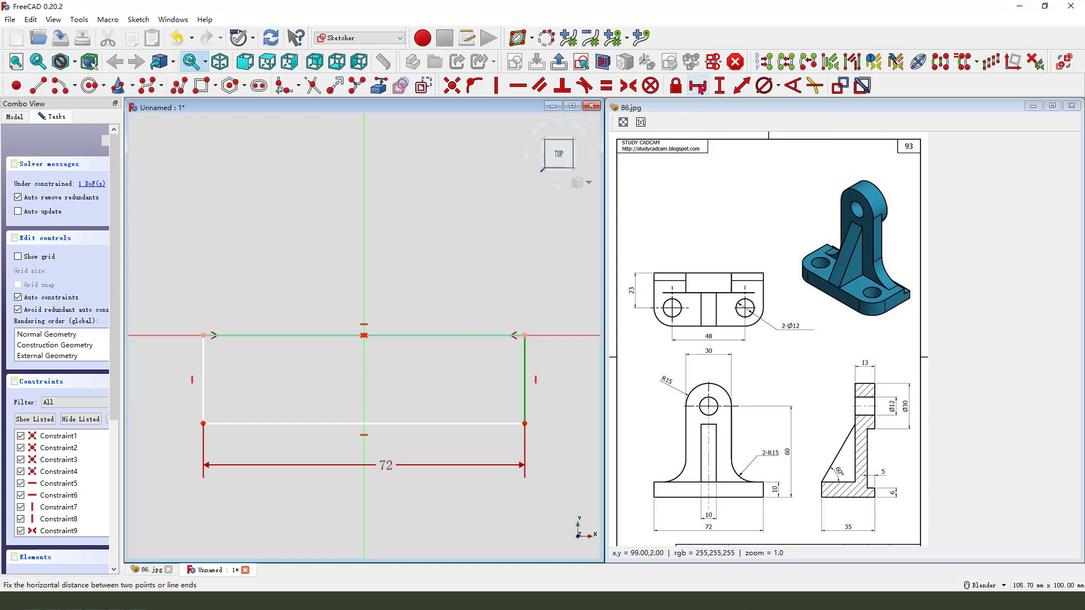
{"action": "left_click", "coordinate": [721, 86]}
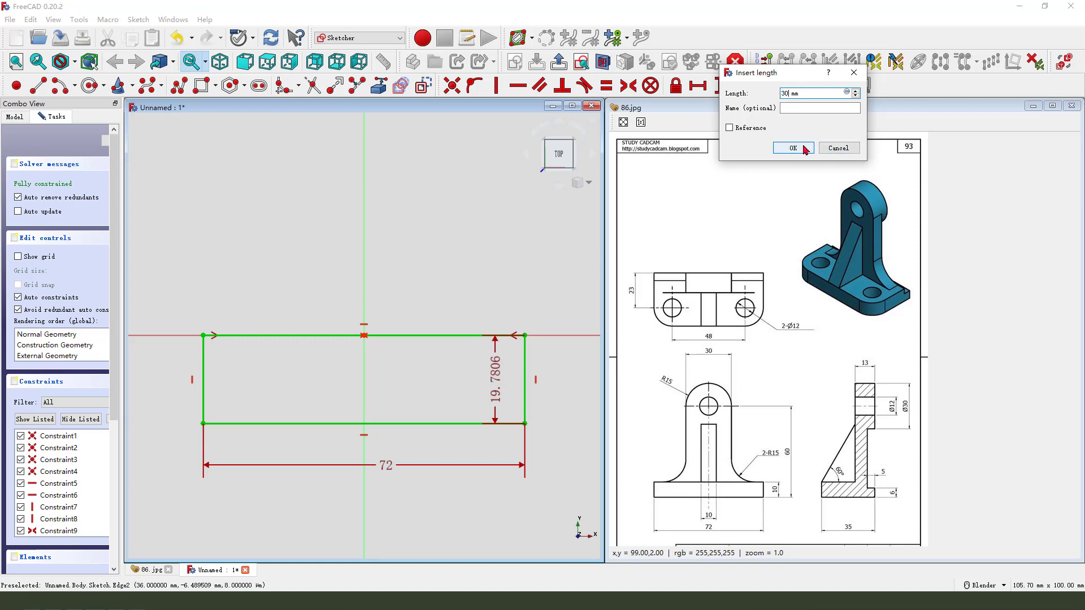
{"action": "left_click", "coordinate": [810, 147]}
{"action": "left_click_drag", "start_coordinate": [468, 374], "coordinate": [526, 374]}
{"action": "left_click_drag", "start_coordinate": [401, 450], "coordinate": [404, 454]}
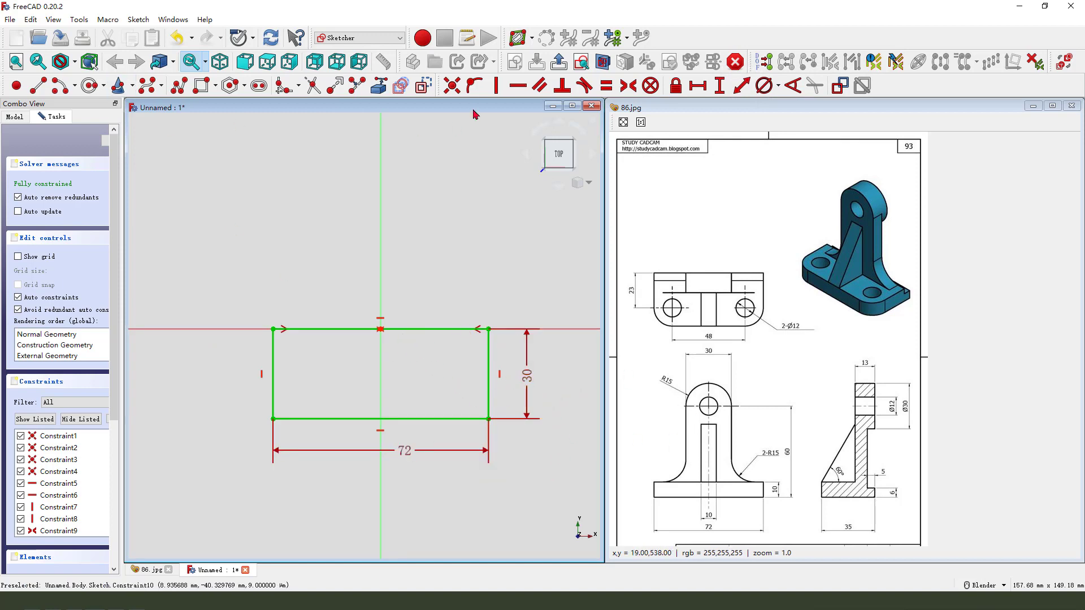
{"action": "left_click", "coordinate": [558, 62]}
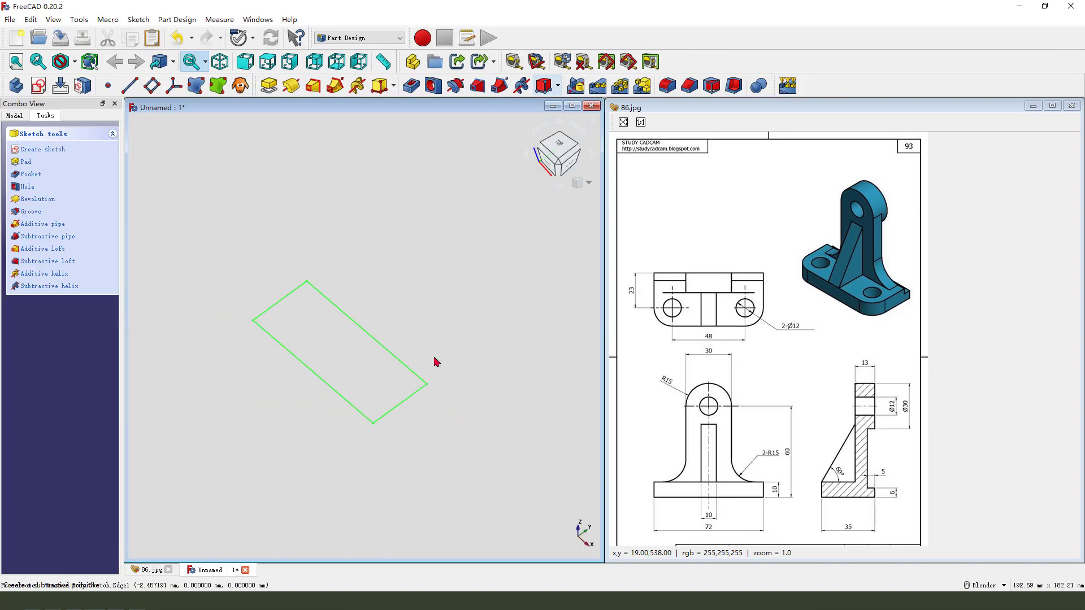
Step: Pad the rectangle 10 mm into the base block
{"action": "left_click", "coordinate": [275, 90]}
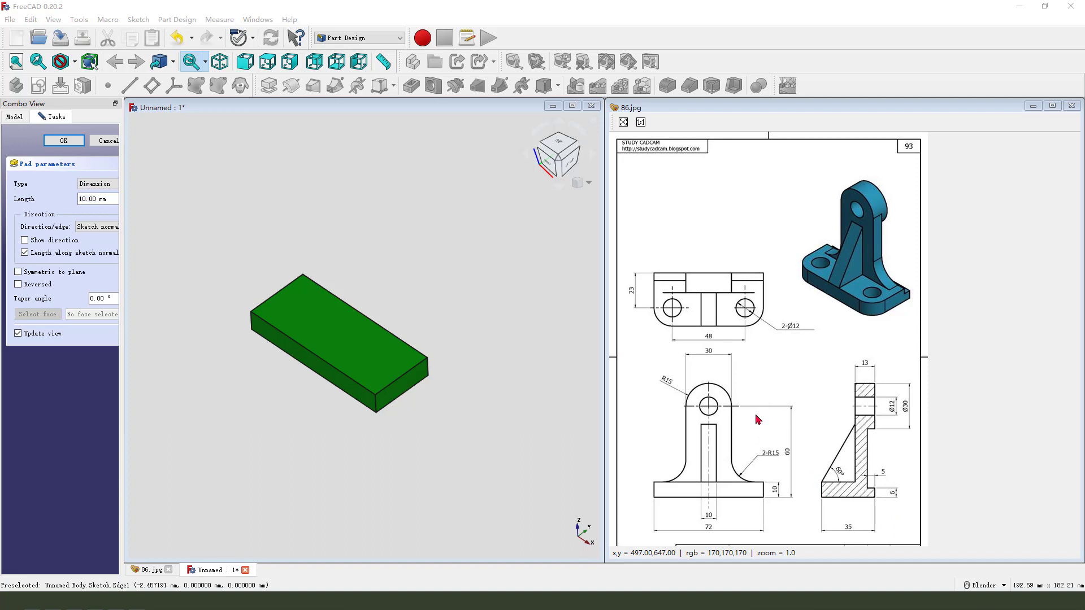
{"action": "mouse_move", "coordinate": [773, 478]}
{"action": "left_mouse_down"}
{"action": "mouse_move", "coordinate": [777, 498]}
{"action": "mouse_move", "coordinate": [769, 478]}
{"action": "left_mouse_up"}
{"action": "left_click", "coordinate": [65, 142]}
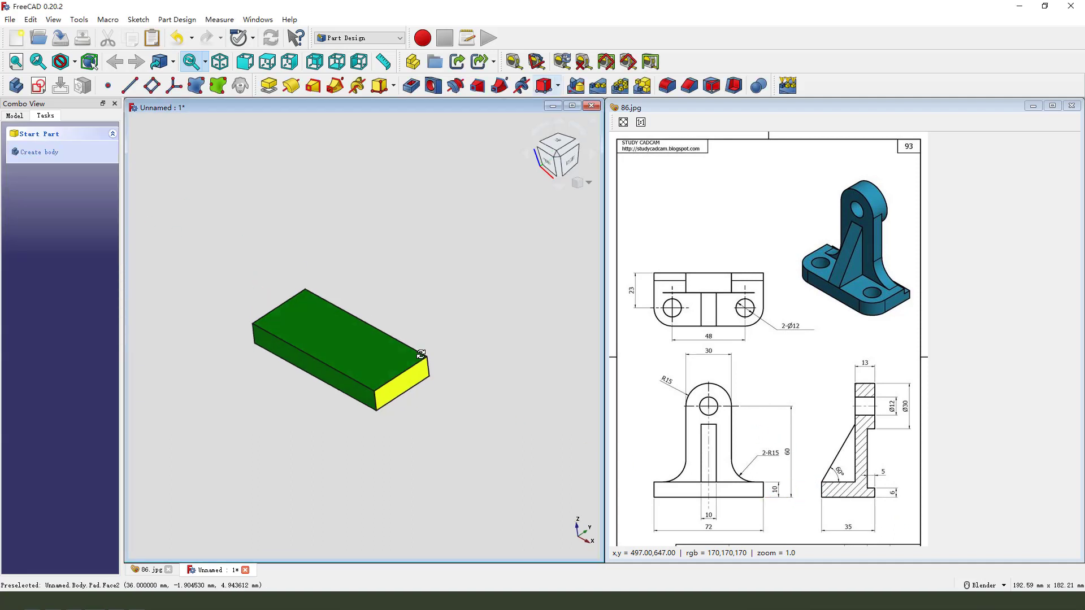
{"action": "middle_click_drag", "start_coordinate": [421, 355], "coordinate": [423, 356]}
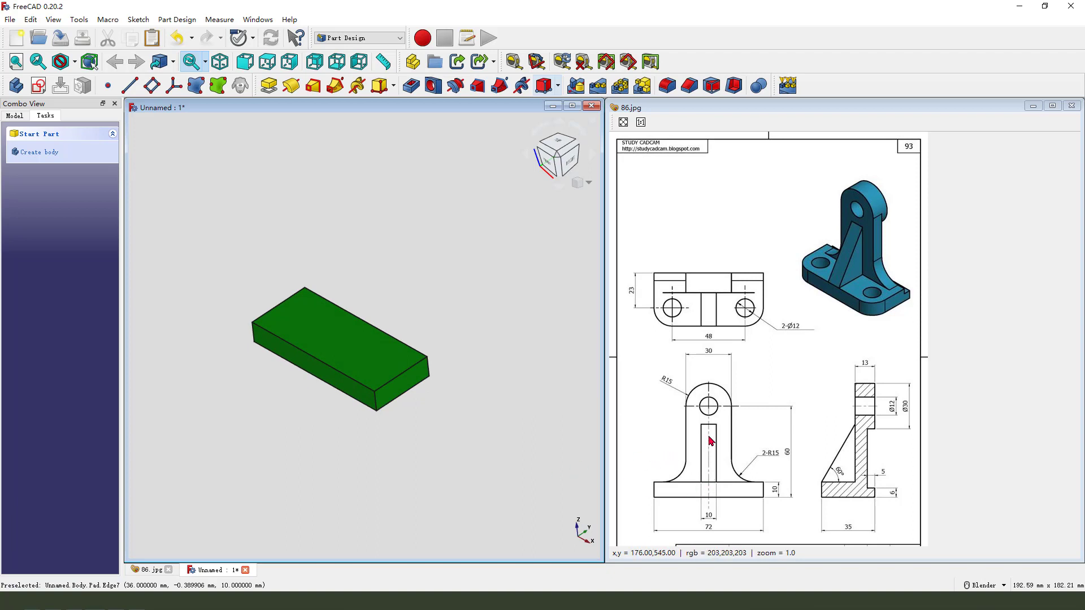
Step: Mark the upright's 60 height and 30 width on the reference drawing
{"action": "mouse_move", "coordinate": [710, 381]}
{"action": "left_mouse_down"}
{"action": "mouse_move", "coordinate": [679, 462]}
{"action": "mouse_move", "coordinate": [692, 375]}
{"action": "mouse_move", "coordinate": [755, 373]}
{"action": "mouse_move", "coordinate": [729, 492]}
{"action": "mouse_move", "coordinate": [667, 468]}
{"action": "left_mouse_up"}
{"action": "mouse_move", "coordinate": [803, 376]}
{"action": "left_mouse_down"}
{"action": "mouse_move", "coordinate": [755, 405]}
{"action": "mouse_move", "coordinate": [770, 407]}
{"action": "left_mouse_up"}
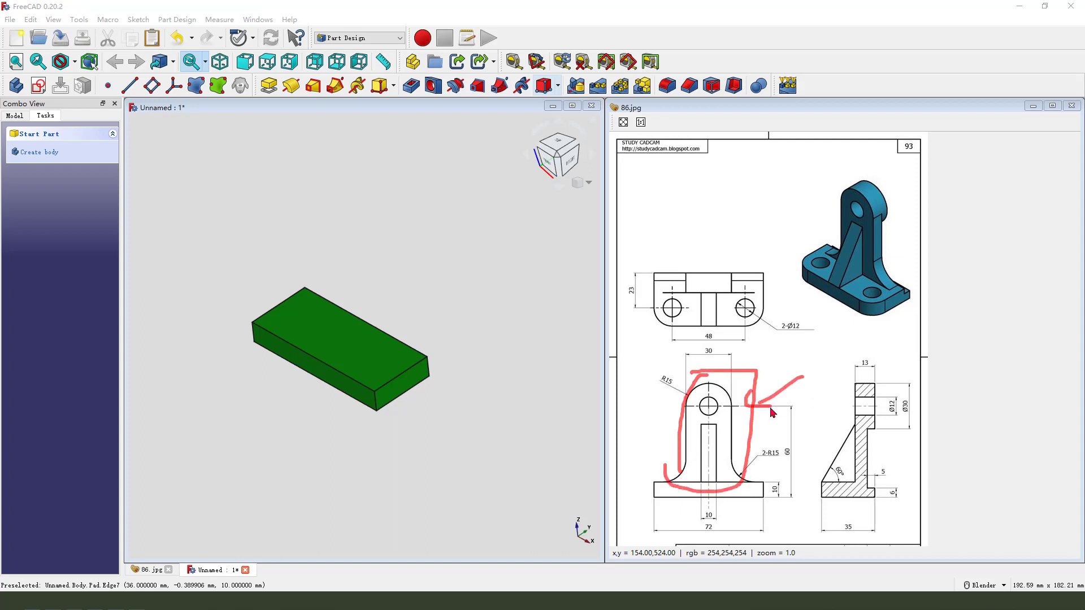
{"action": "mouse_move", "coordinate": [694, 413]}
{"action": "left_mouse_down"}
{"action": "mouse_move", "coordinate": [738, 407]}
{"action": "mouse_move", "coordinate": [724, 490]}
{"action": "mouse_move", "coordinate": [675, 473]}
{"action": "mouse_move", "coordinate": [681, 400]}
{"action": "mouse_move", "coordinate": [729, 409]}
{"action": "mouse_move", "coordinate": [731, 482]}
{"action": "mouse_move", "coordinate": [681, 480]}
{"action": "mouse_move", "coordinate": [689, 406]}
{"action": "left_mouse_up"}
{"action": "key", "text": "e"}
{"action": "left_click_drag", "start_coordinate": [789, 445], "coordinate": [794, 459]}
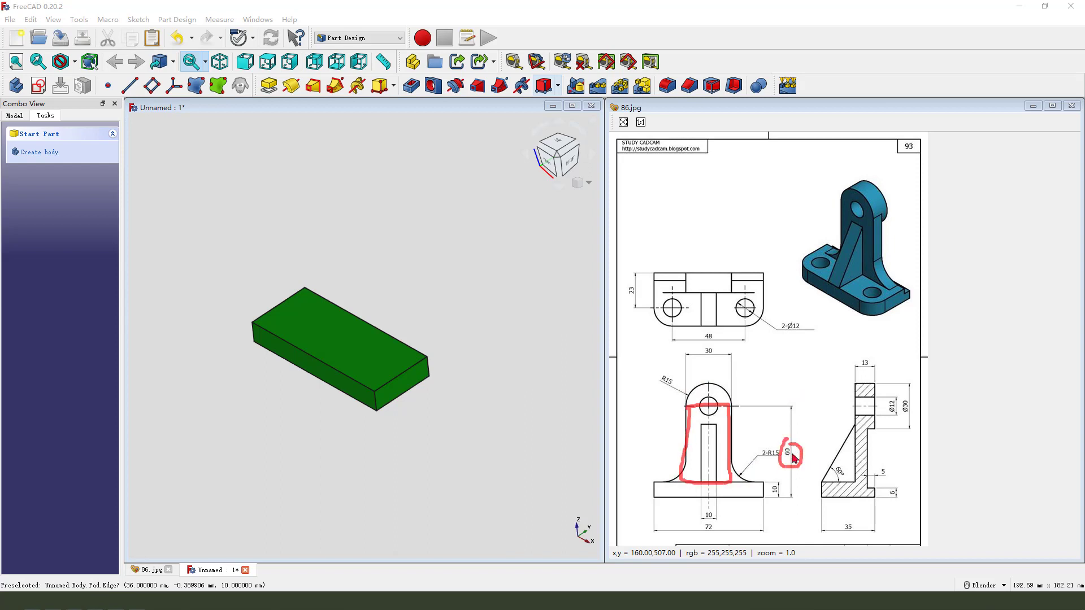
{"action": "left_click_drag", "start_coordinate": [713, 339], "coordinate": [703, 351]}
{"action": "key", "text": "Escape"}
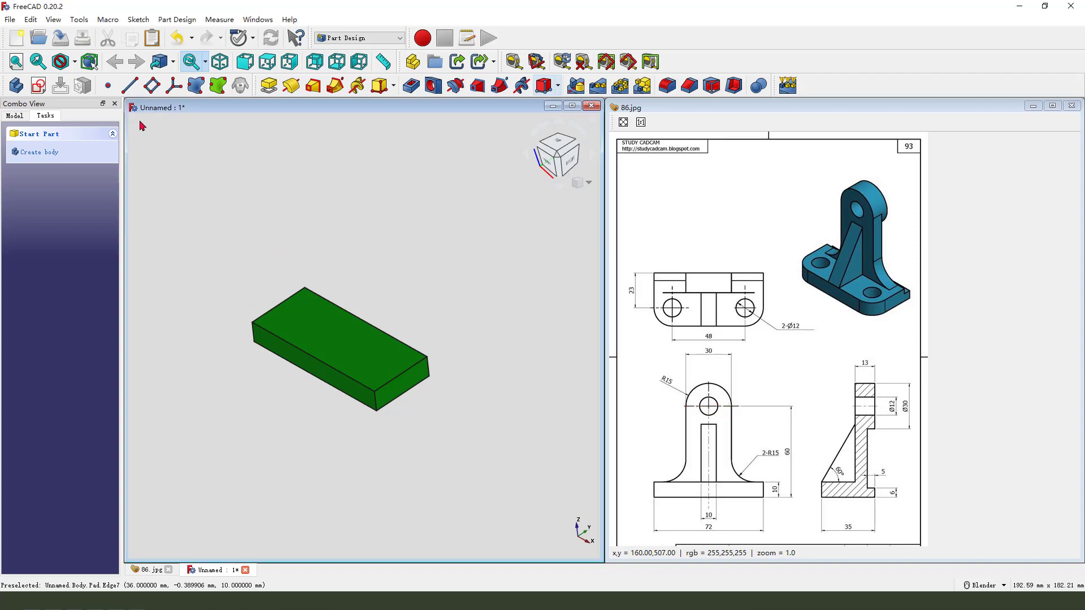
Step: Draw a rectangle on the XZ plane with its top corners symmetric about the vertical axis
{"action": "left_click", "coordinate": [38, 85]}
{"action": "mouse_move", "coordinate": [304, 195]}
{"action": "left_mouse_down"}
{"action": "mouse_move", "coordinate": [248, 213]}
{"action": "mouse_move", "coordinate": [299, 198]}
{"action": "left_mouse_up"}
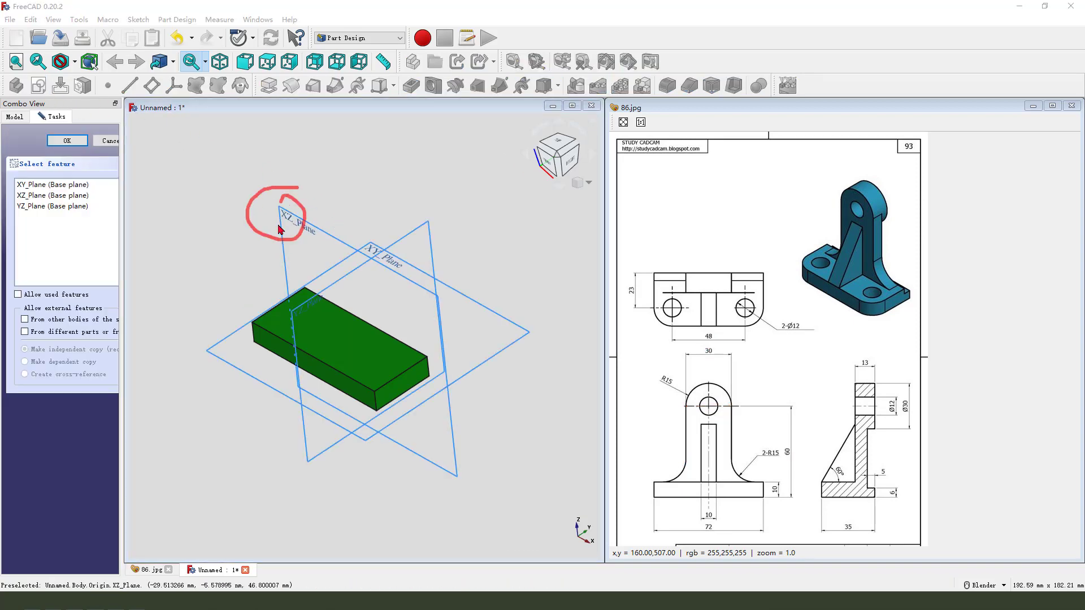
{"action": "key", "text": "Escape"}
{"action": "left_click", "coordinate": [318, 235]}
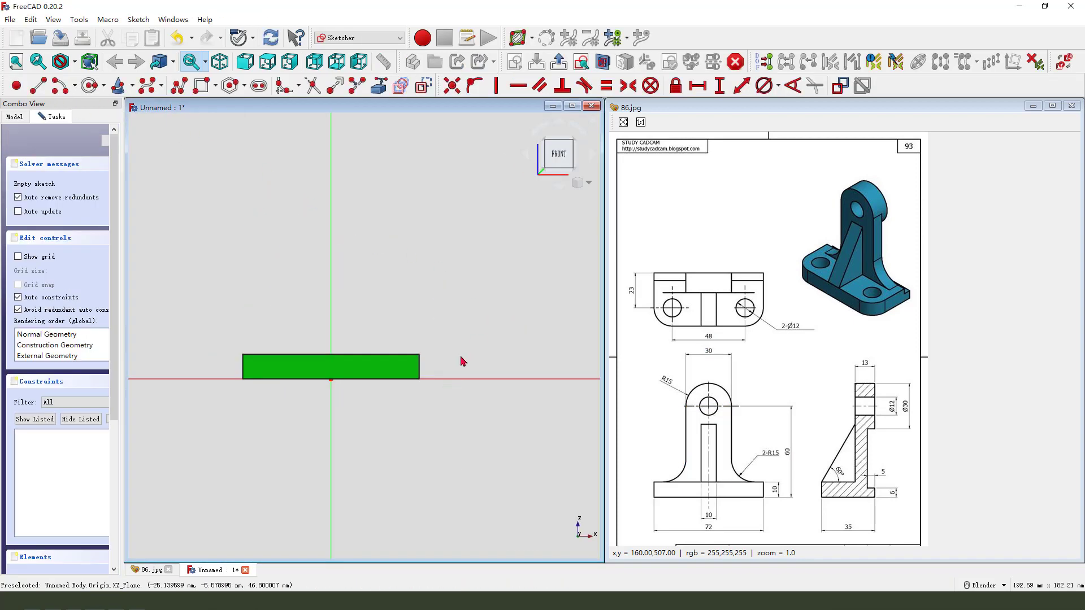
{"action": "left_click", "coordinate": [202, 86]}
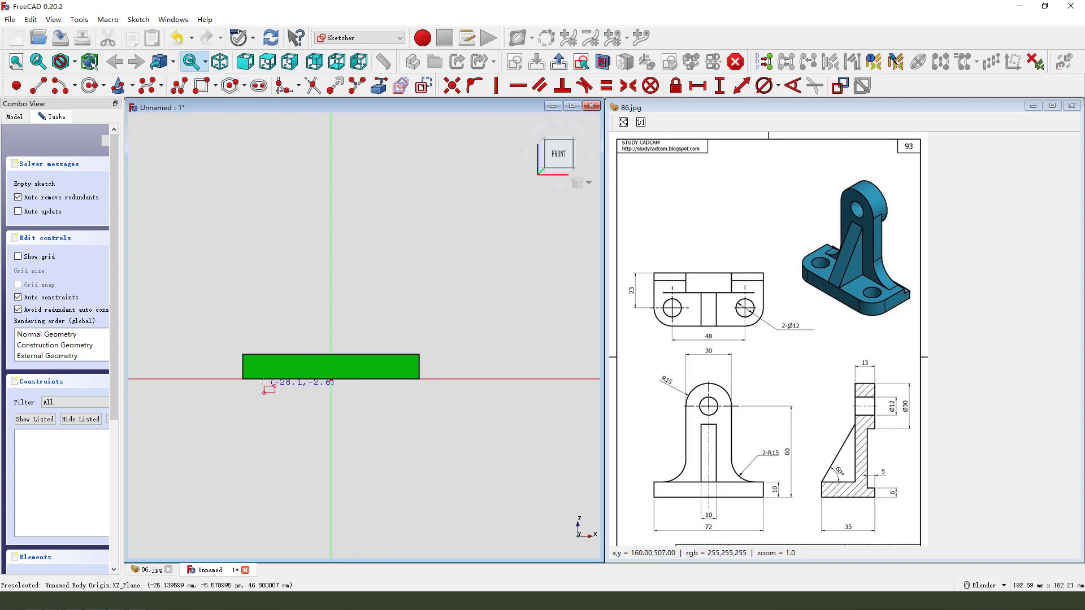
{"action": "left_click", "coordinate": [226, 378]}
{"action": "left_click", "coordinate": [463, 174]}
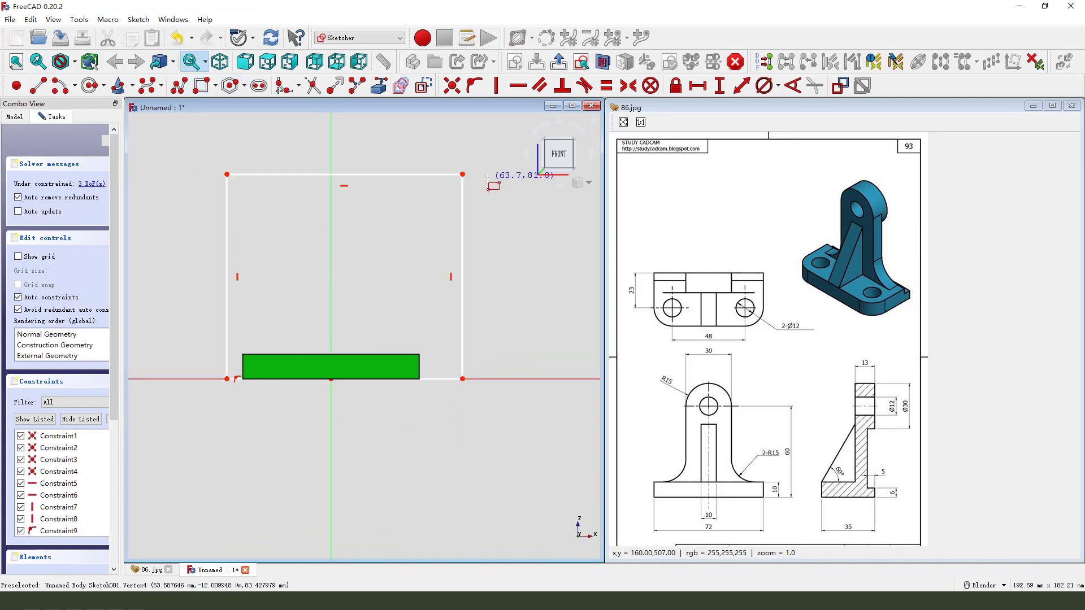
{"action": "left_click", "coordinate": [462, 174]}
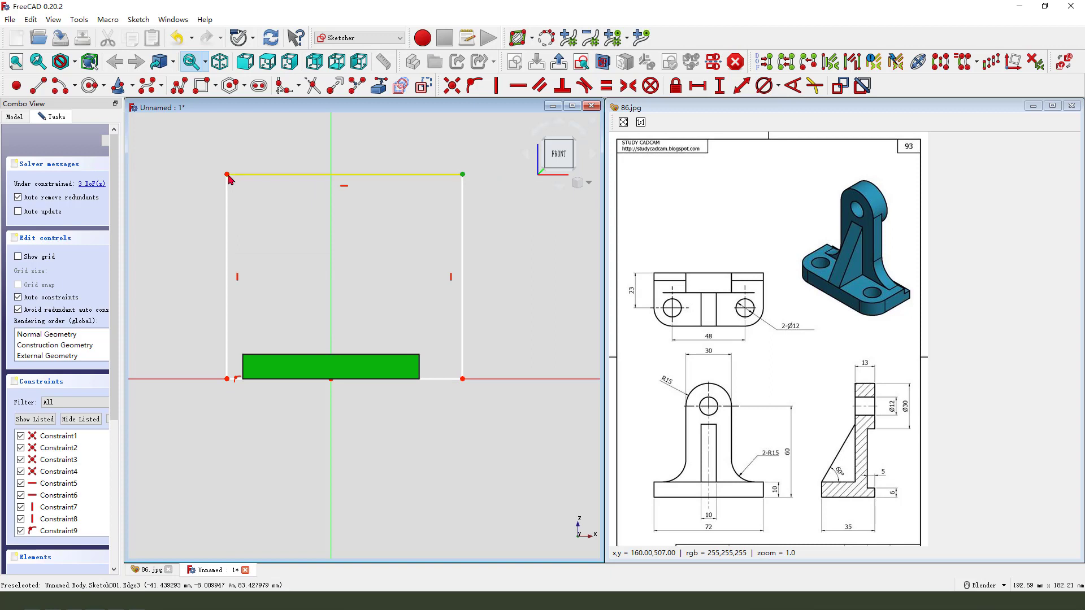
{"action": "left_click", "coordinate": [226, 174]}
{"action": "left_click", "coordinate": [331, 162]}
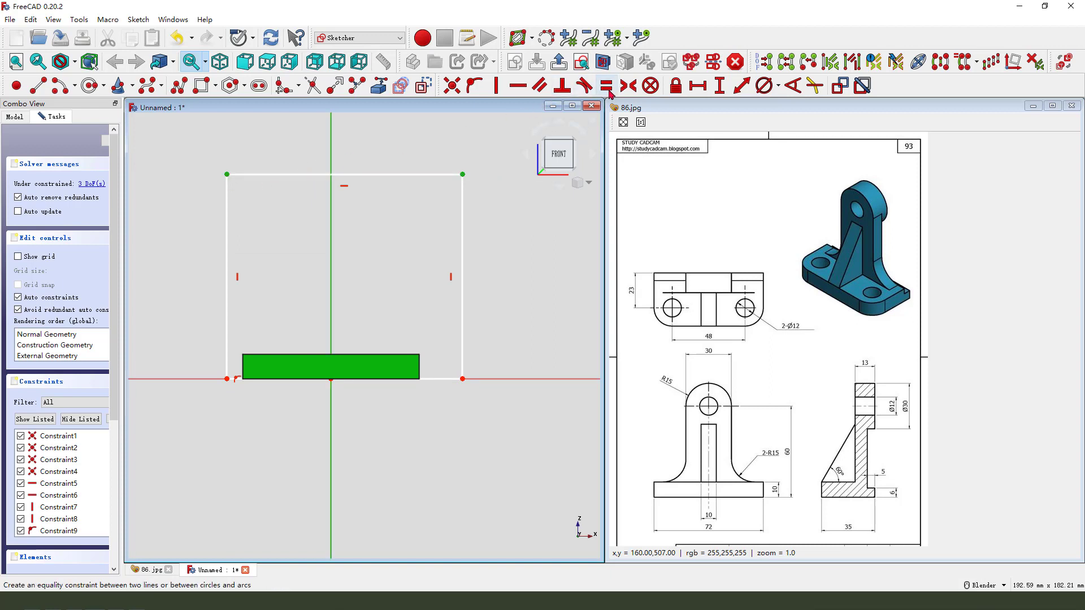
{"action": "left_click", "coordinate": [628, 86]}
Step: Constrain the rectangle to 30 mm wide and 60 mm tall, then leave the sketch
{"action": "left_click", "coordinate": [415, 175]}
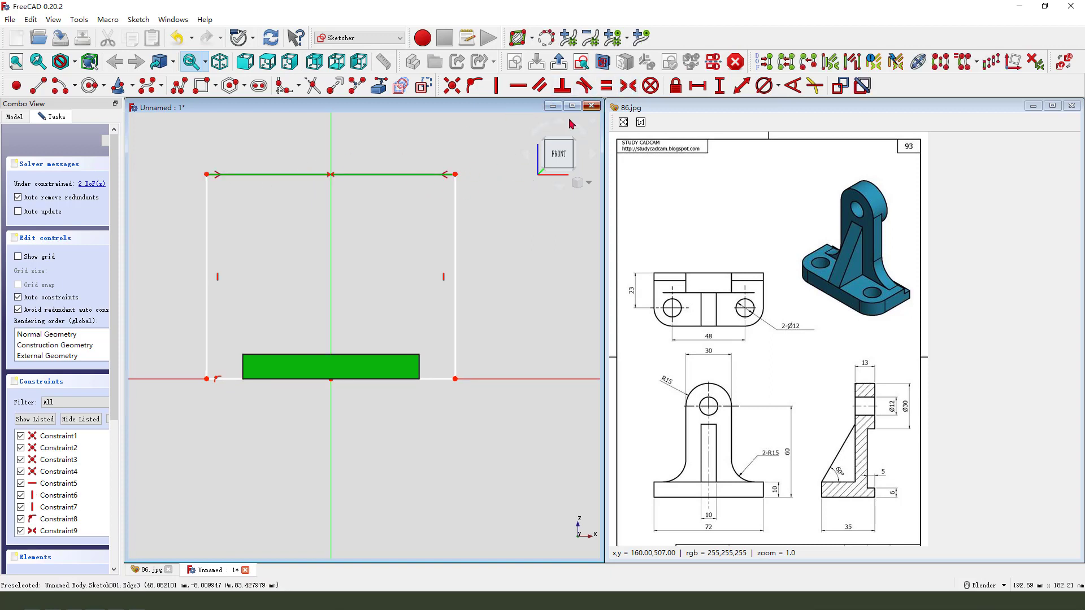
{"action": "left_click", "coordinate": [698, 86]}
{"action": "type", "text": "3"}
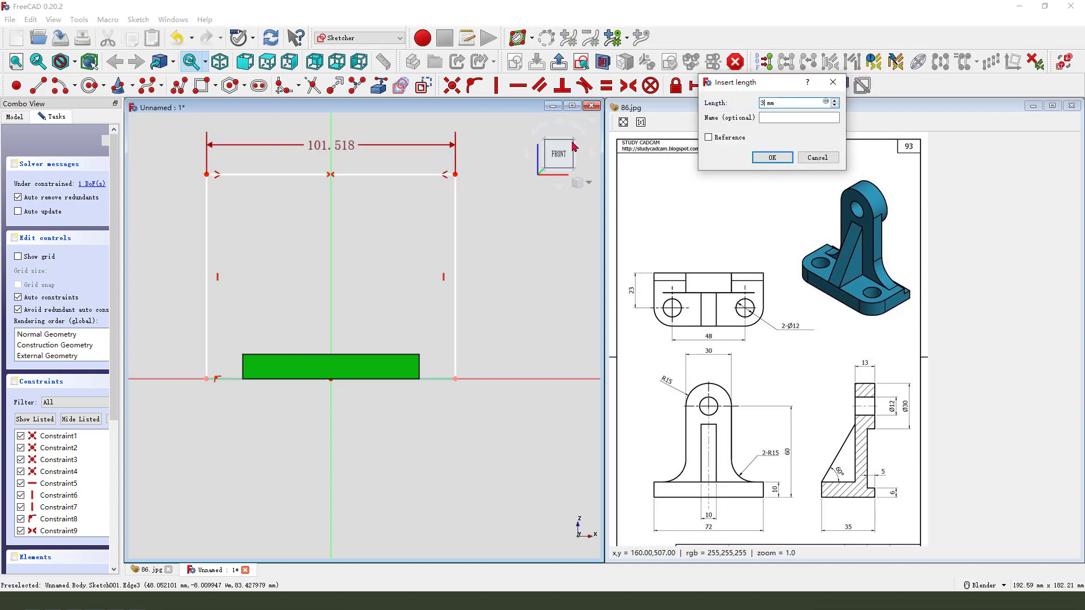
{"action": "type", "text": "0"}
{"action": "key", "text": "Return"}
{"action": "left_click", "coordinate": [368, 221]}
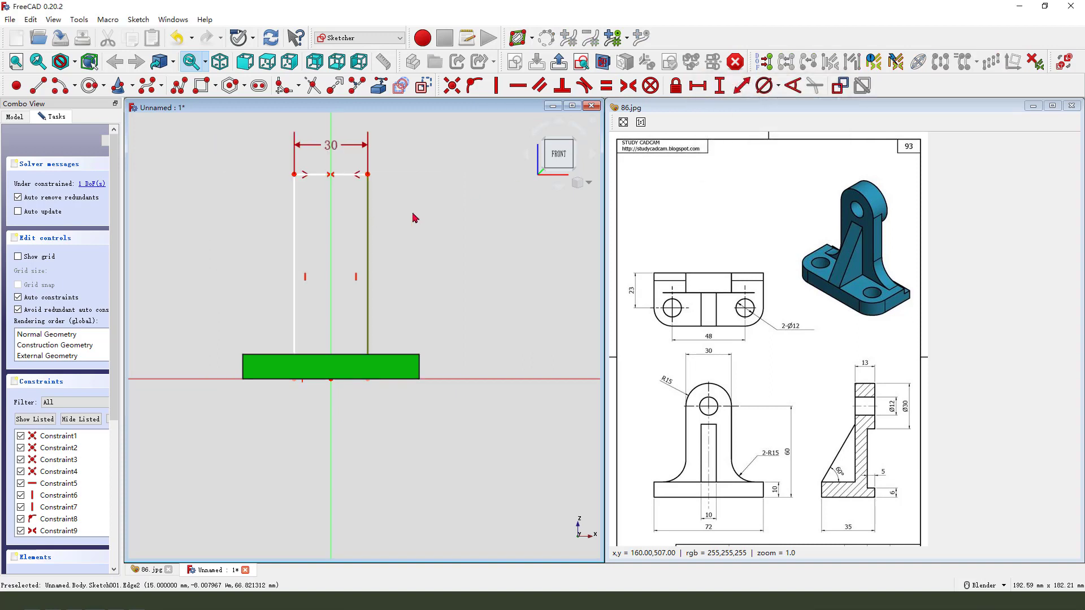
{"action": "left_click", "coordinate": [719, 86]}
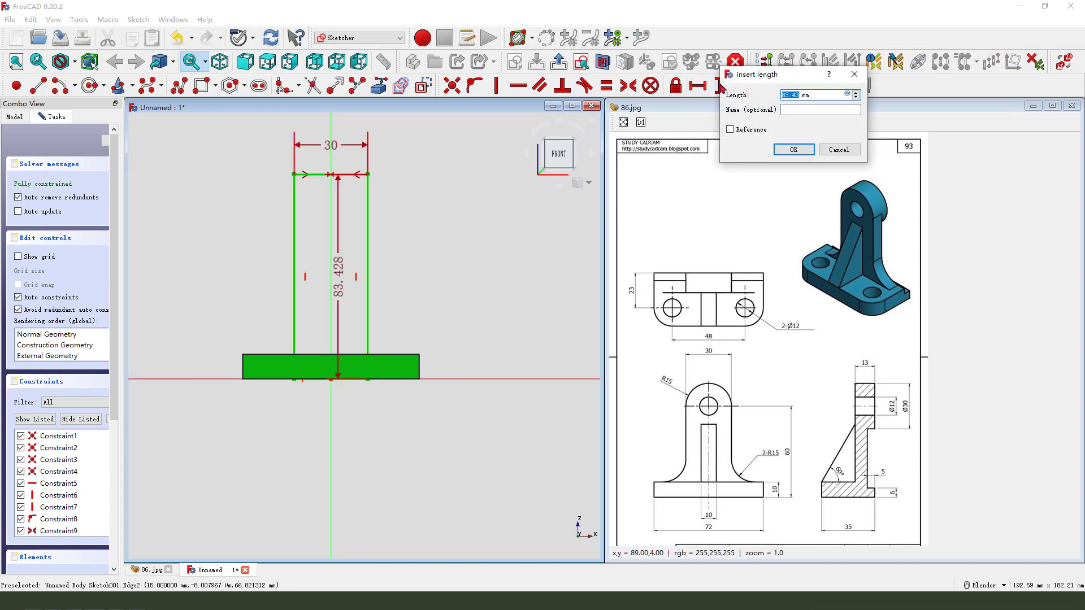
{"action": "type", "text": "60"}
{"action": "key", "text": "Return"}
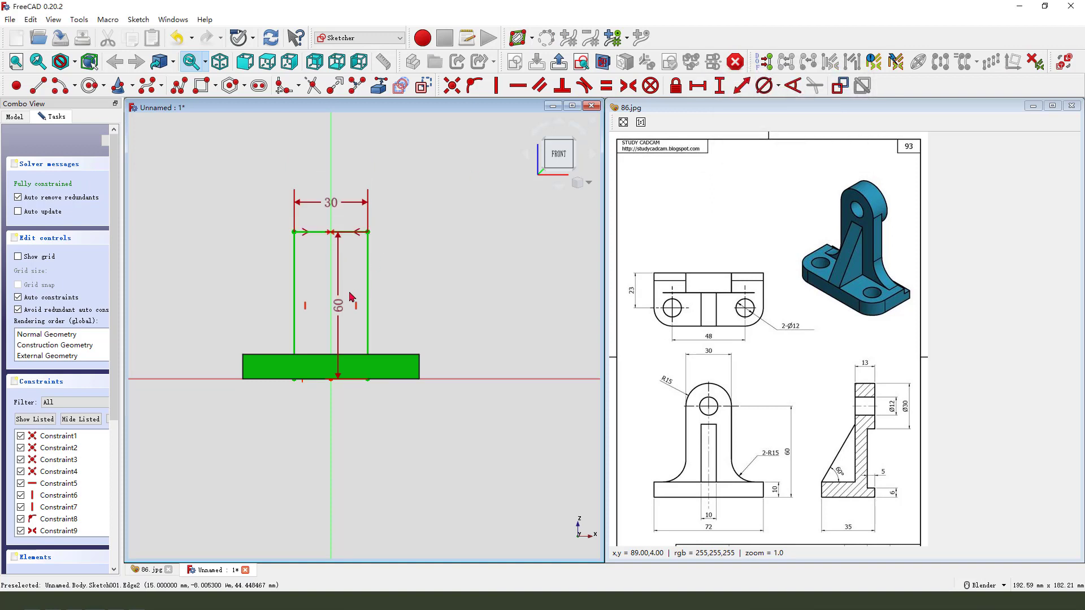
{"action": "left_click_drag", "start_coordinate": [341, 306], "coordinate": [466, 304]}
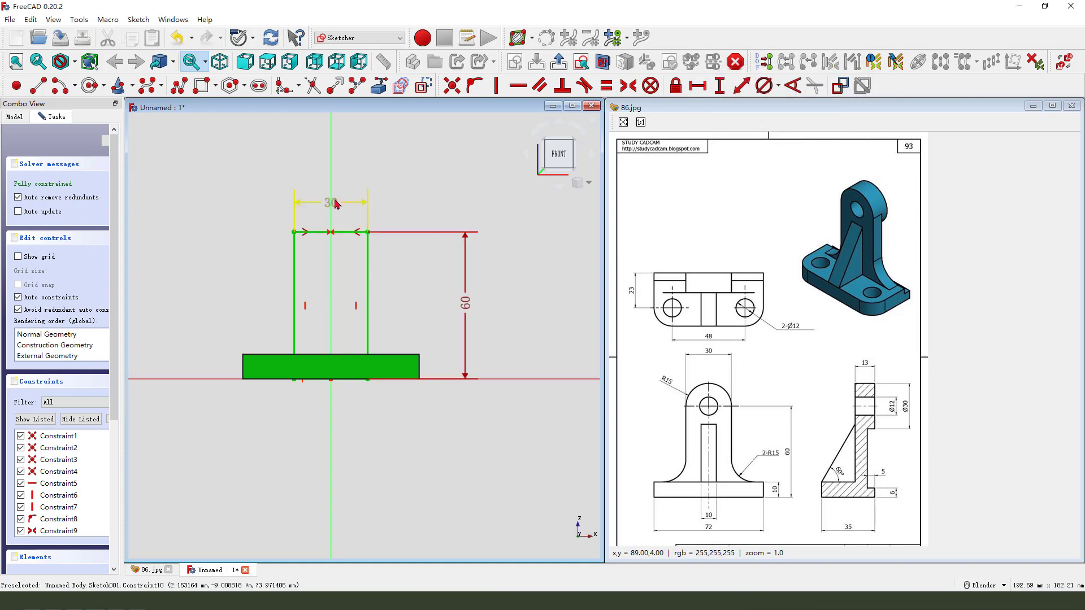
{"action": "key", "text": "Escape"}
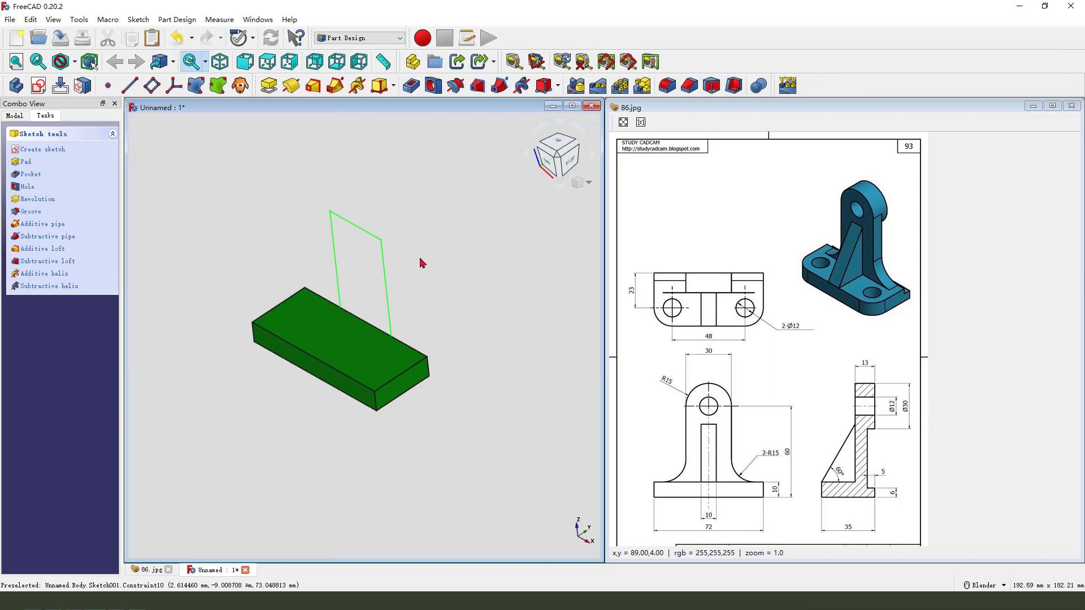
Step: Pad the upright rectangle to a 13 mm length
{"action": "left_click", "coordinate": [268, 85]}
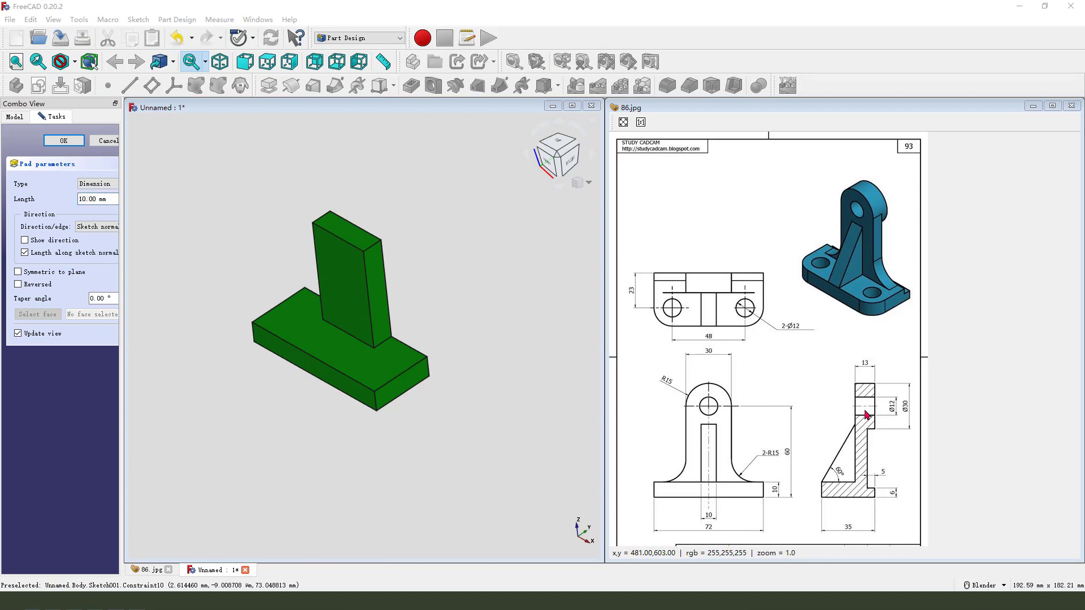
{"action": "mouse_move", "coordinate": [870, 353]}
{"action": "left_mouse_down"}
{"action": "mouse_move", "coordinate": [855, 374]}
{"action": "mouse_move", "coordinate": [879, 372]}
{"action": "left_mouse_up"}
{"action": "mouse_move", "coordinate": [872, 482]}
{"action": "left_mouse_down"}
{"action": "mouse_move", "coordinate": [887, 463]}
{"action": "mouse_move", "coordinate": [903, 479]}
{"action": "left_mouse_up"}
{"action": "double_click", "coordinate": [94, 199]}
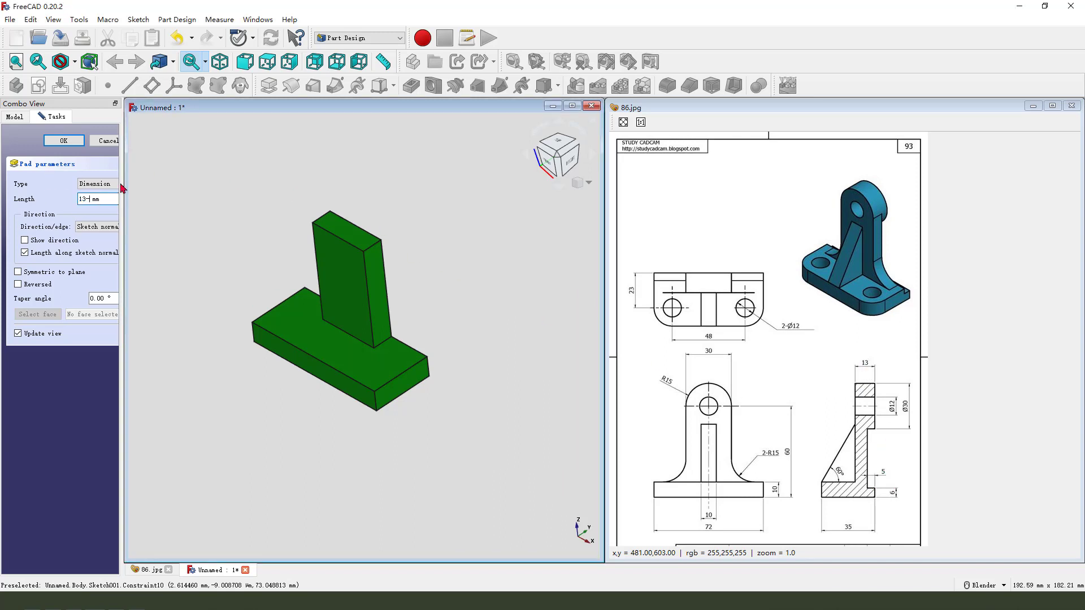
{"action": "left_click", "coordinate": [64, 140]}
Step: Inspect the new wall, annotate the drawing, and begin another sketch
{"action": "middle_click_drag", "start_coordinate": [478, 352], "coordinate": [486, 374]}
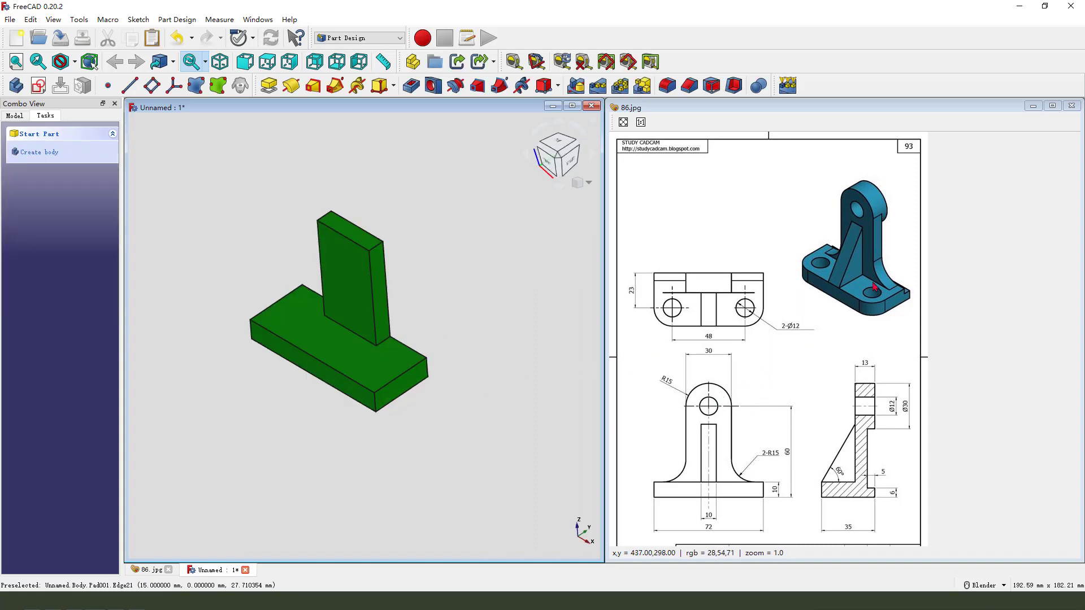
{"action": "mouse_move", "coordinate": [875, 182]}
{"action": "left_mouse_down"}
{"action": "mouse_move", "coordinate": [843, 231]}
{"action": "mouse_move", "coordinate": [904, 197]}
{"action": "mouse_move", "coordinate": [843, 203]}
{"action": "left_mouse_up"}
{"action": "left_click_drag", "start_coordinate": [821, 207], "coordinate": [844, 204]}
{"action": "mouse_move", "coordinate": [687, 401]}
{"action": "left_mouse_down"}
{"action": "mouse_move", "coordinate": [690, 375]}
{"action": "mouse_move", "coordinate": [743, 401]}
{"action": "mouse_move", "coordinate": [688, 424]}
{"action": "mouse_move", "coordinate": [680, 399]}
{"action": "left_mouse_up"}
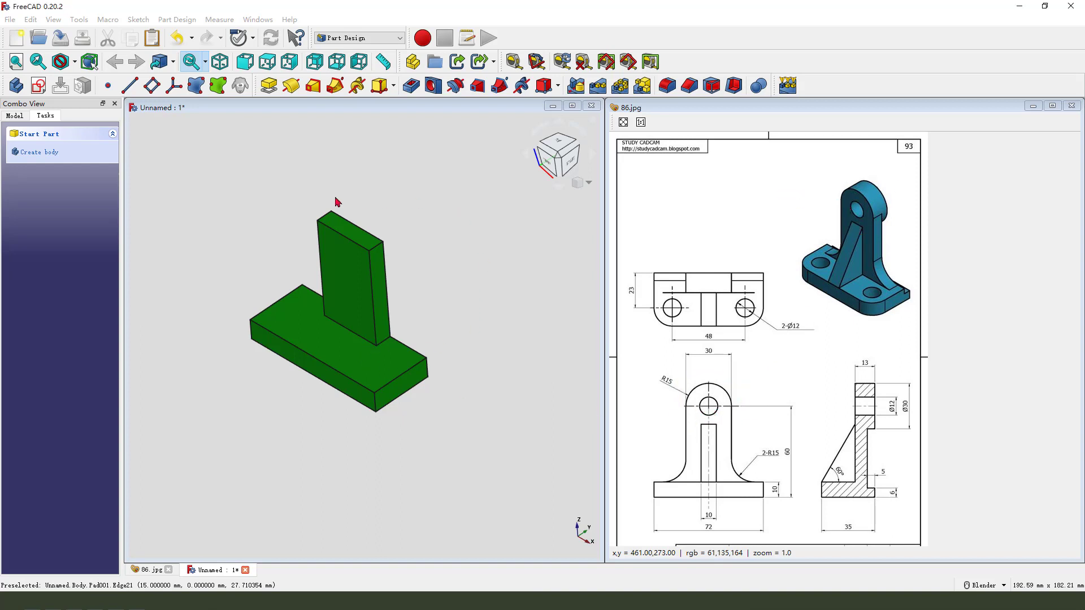
{"action": "left_click", "coordinate": [39, 85]}
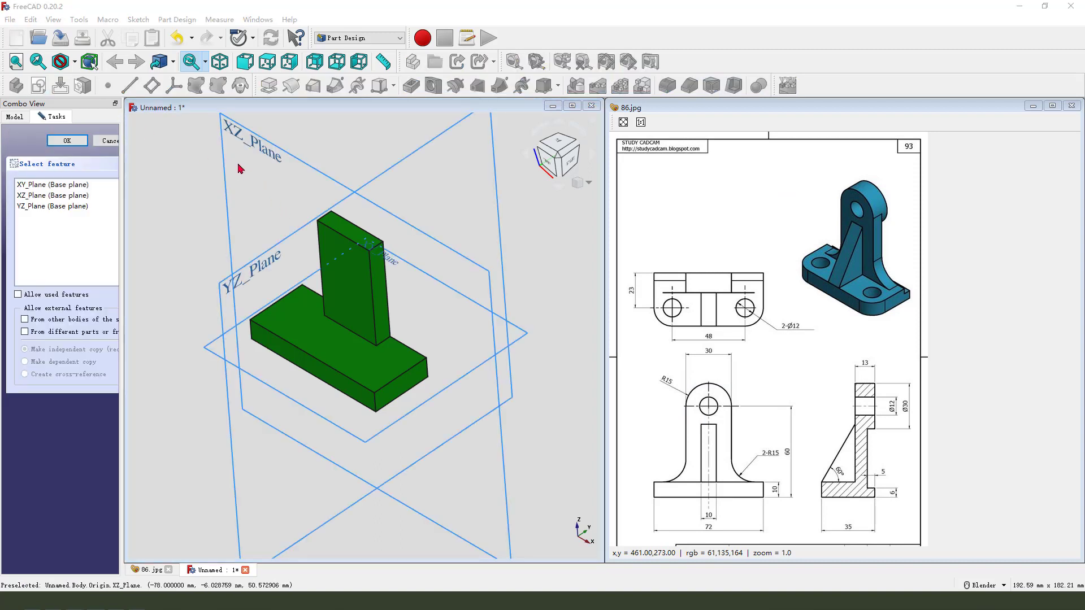
Step: Place a sketch on the XZ plane and reference the wall's edges, viewing through the solid
{"action": "mouse_move", "coordinate": [238, 150]}
{"action": "left_mouse_down"}
{"action": "mouse_move", "coordinate": [232, 121]}
{"action": "mouse_move", "coordinate": [266, 163]}
{"action": "mouse_move", "coordinate": [248, 155]}
{"action": "left_mouse_up"}
{"action": "left_click", "coordinate": [284, 165]}
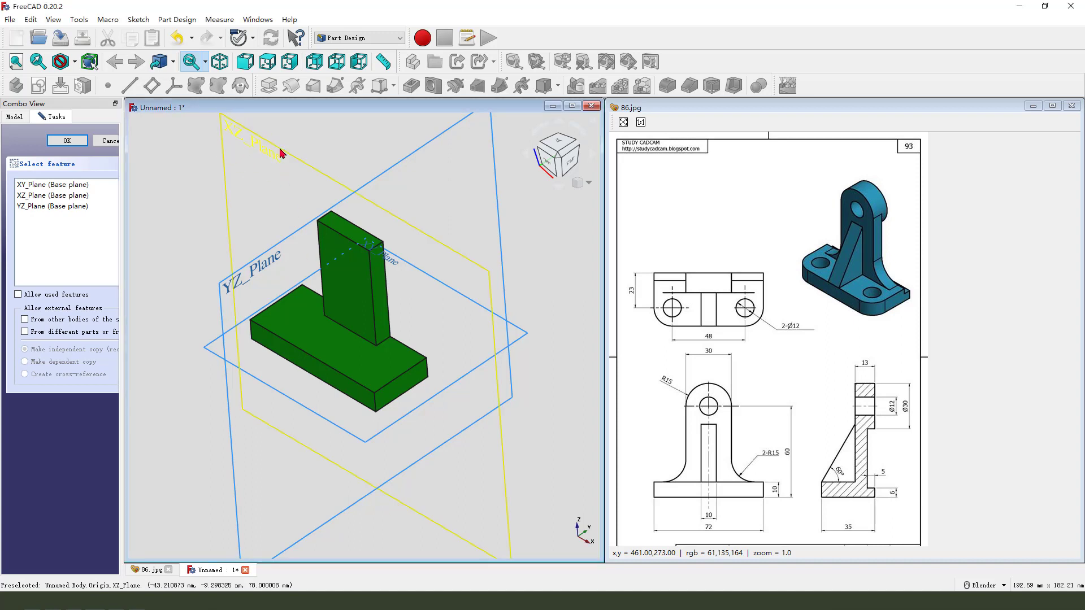
{"action": "scroll", "coordinate": [356, 206], "scroll_direction": "up", "scroll_amount": 2}
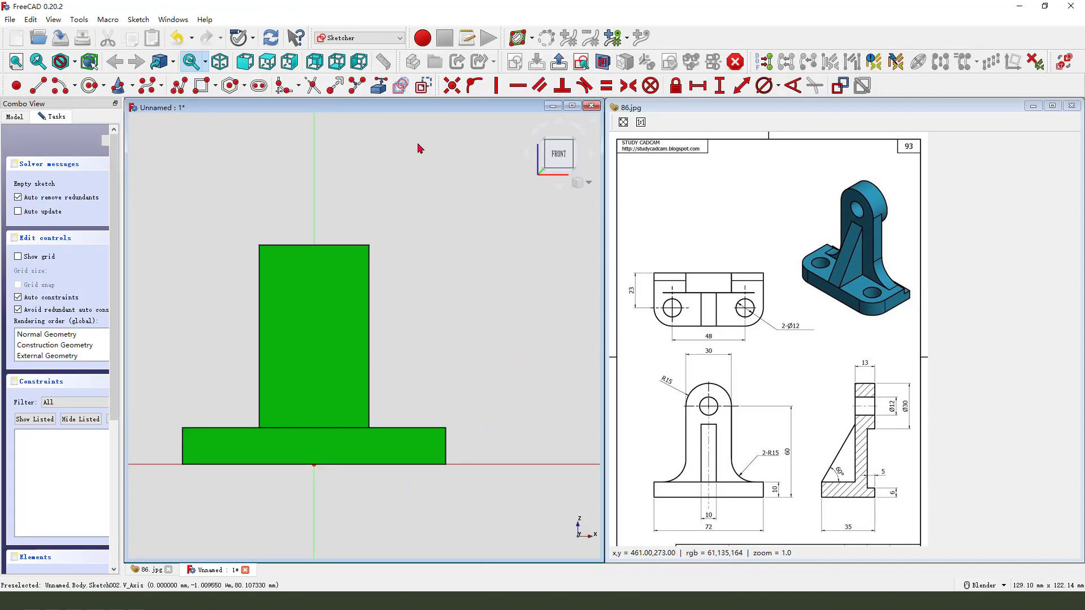
{"action": "left_click", "coordinate": [378, 87]}
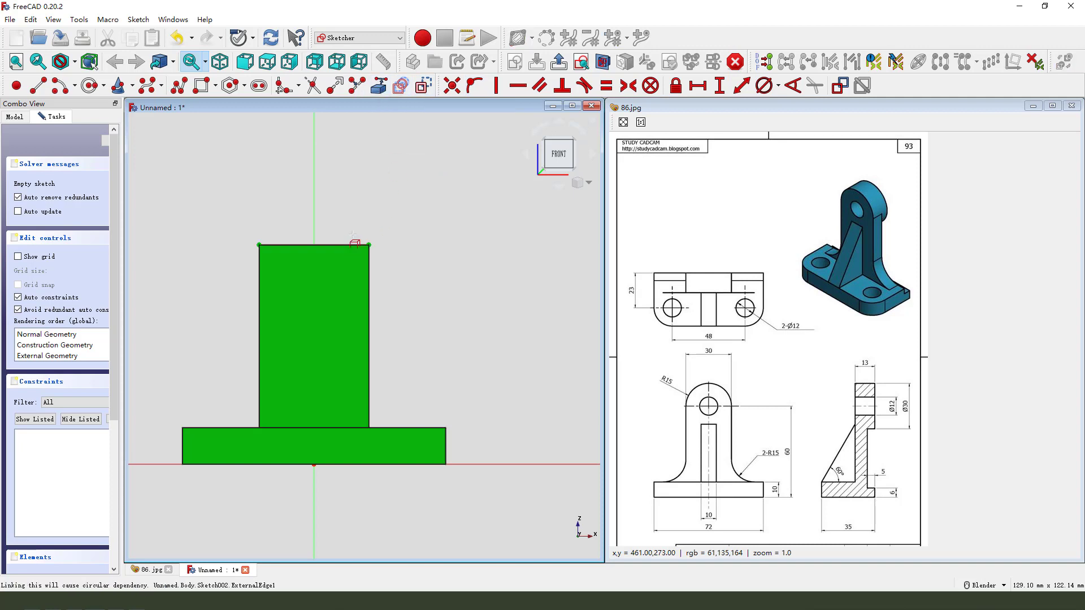
{"action": "left_click", "coordinate": [602, 63]}
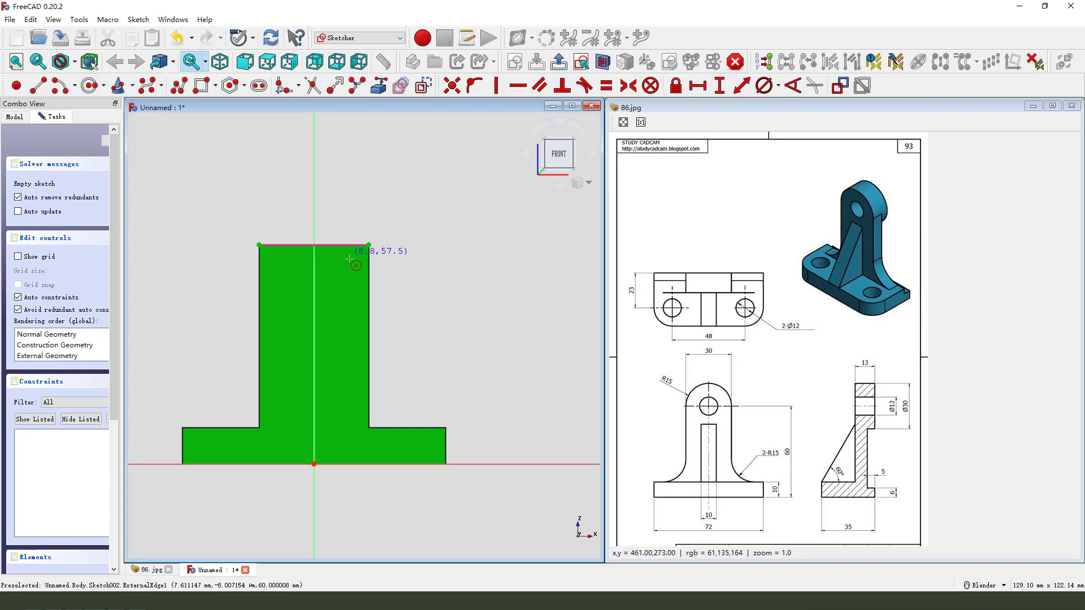
Step: Draw a circle centred on the vertical axis through the top edge's corner, then close the sketch
{"action": "left_click", "coordinate": [327, 244]}
{"action": "left_click", "coordinate": [356, 275]}
{"action": "right_click", "coordinate": [351, 264]}
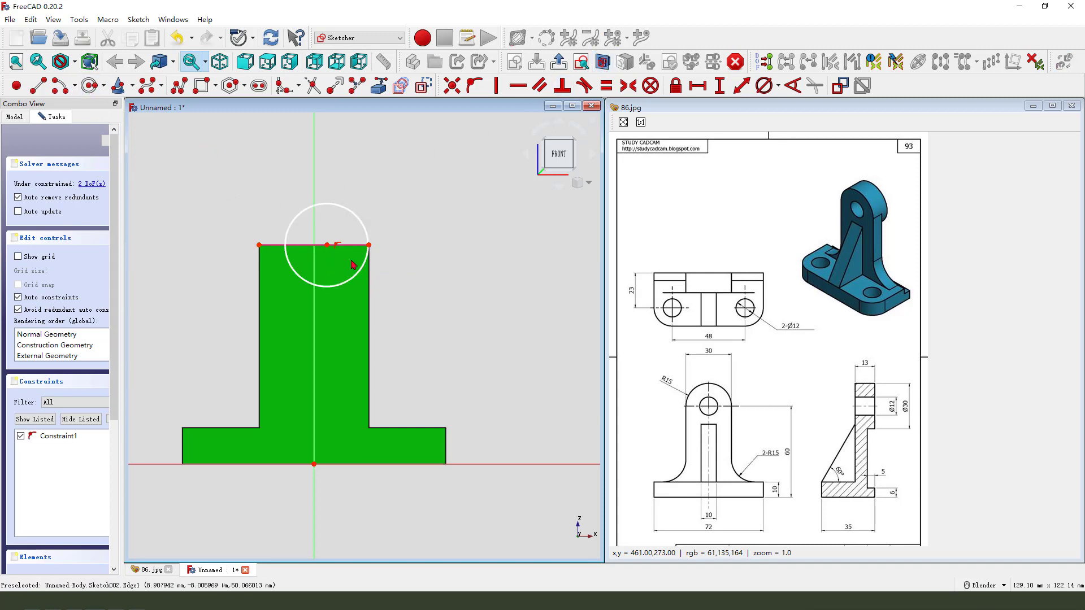
{"action": "left_click", "coordinate": [327, 247]}
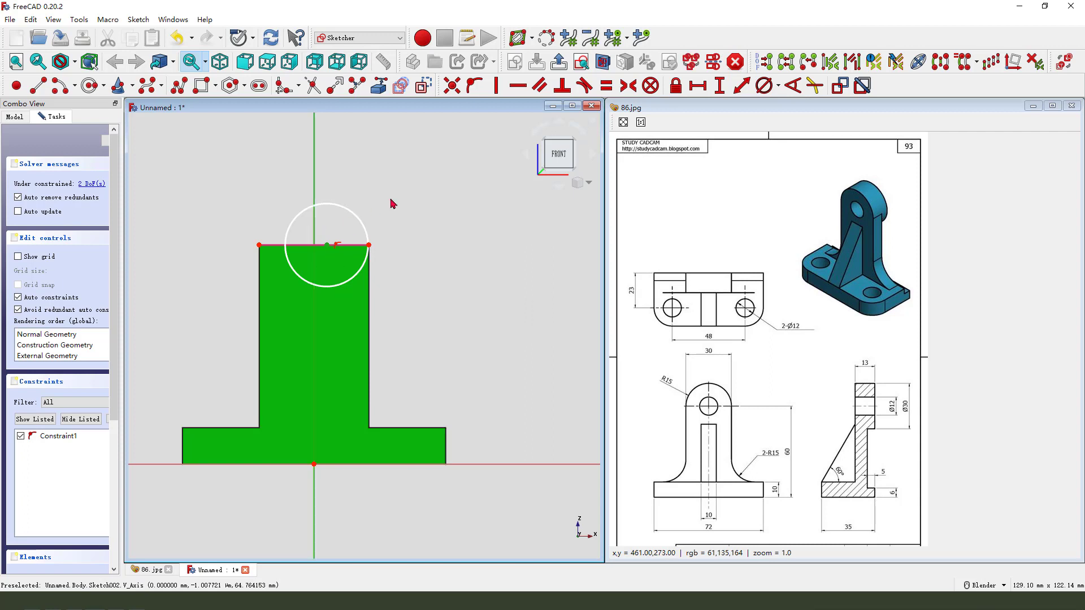
{"action": "left_click", "coordinate": [474, 85]}
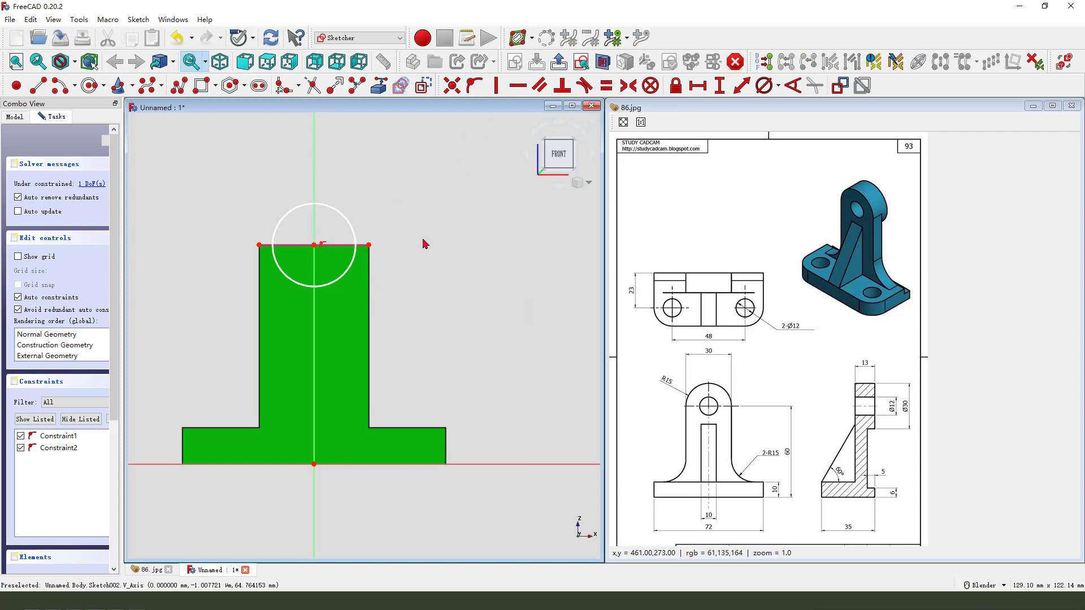
{"action": "left_click", "coordinate": [370, 245]}
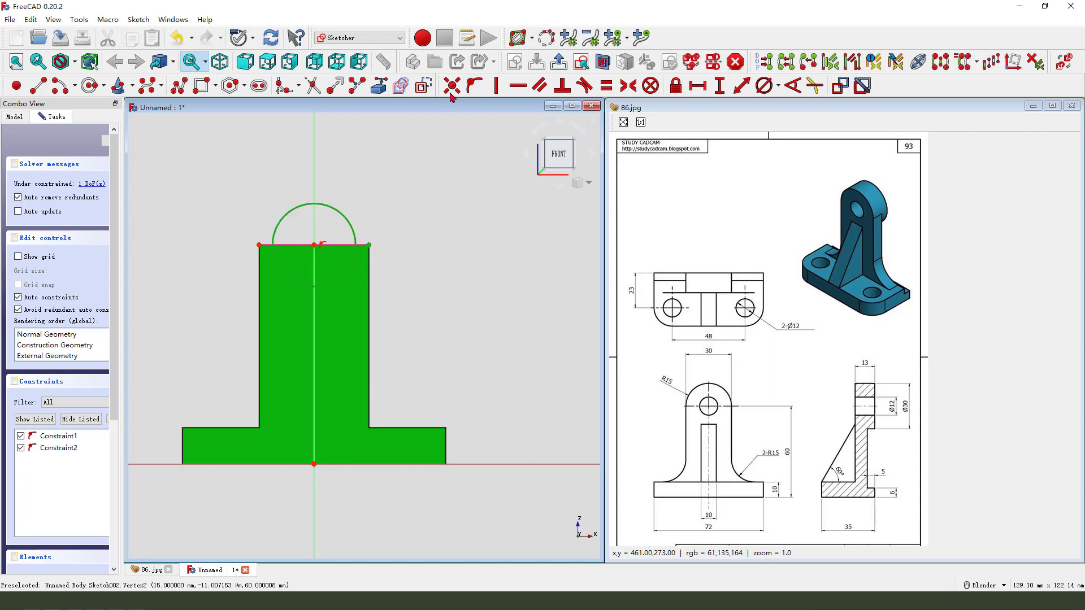
{"action": "left_click", "coordinate": [474, 86]}
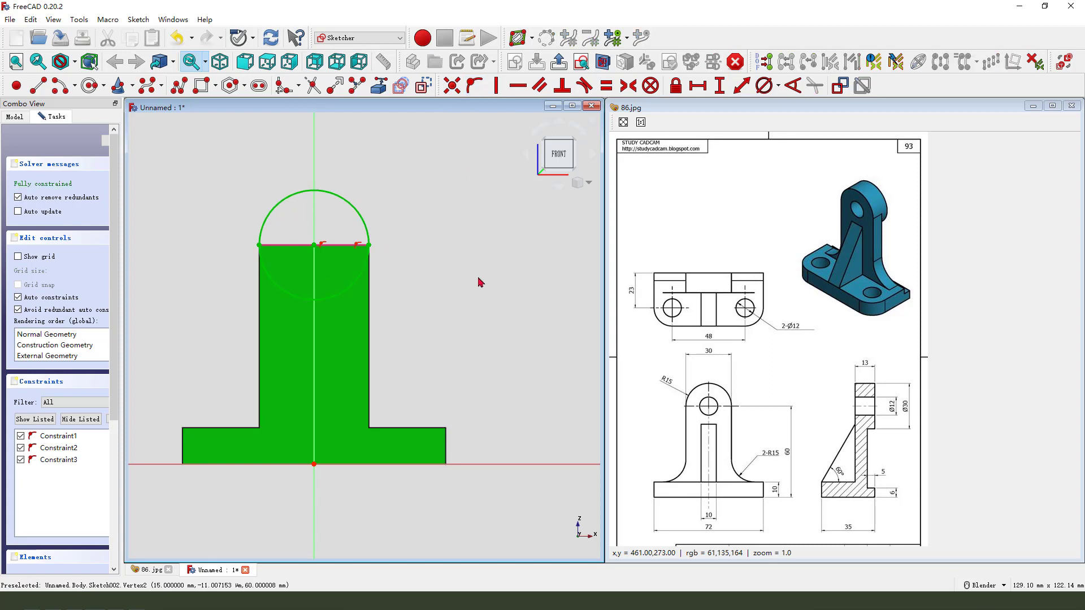
{"action": "left_click", "coordinate": [559, 63]}
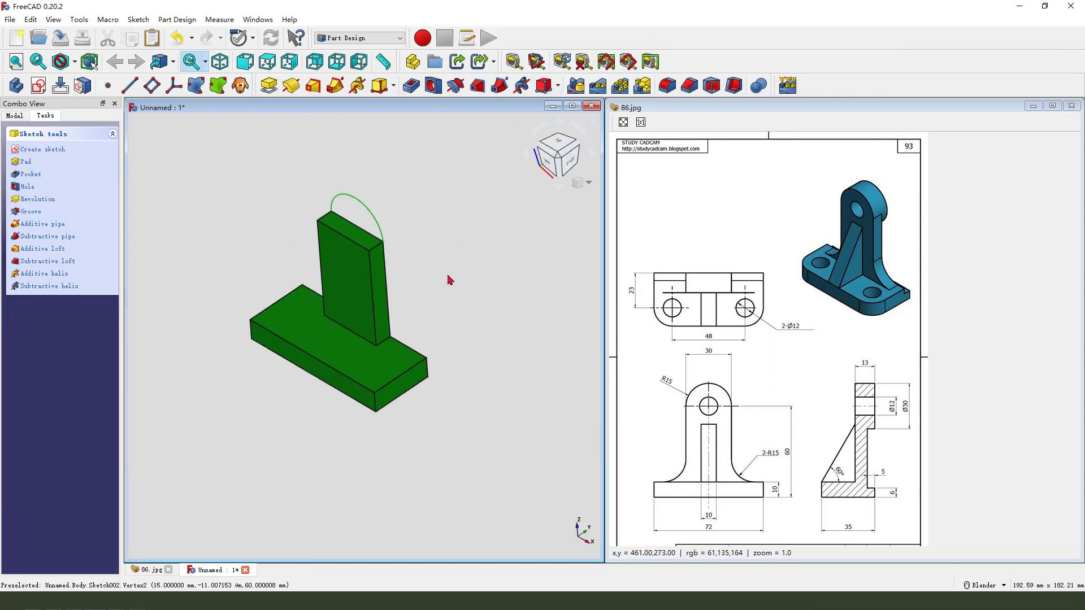
Step: Pad the circle sketch in two directions, 8 mm first length and 5 mm second
{"action": "left_click", "coordinate": [269, 85]}
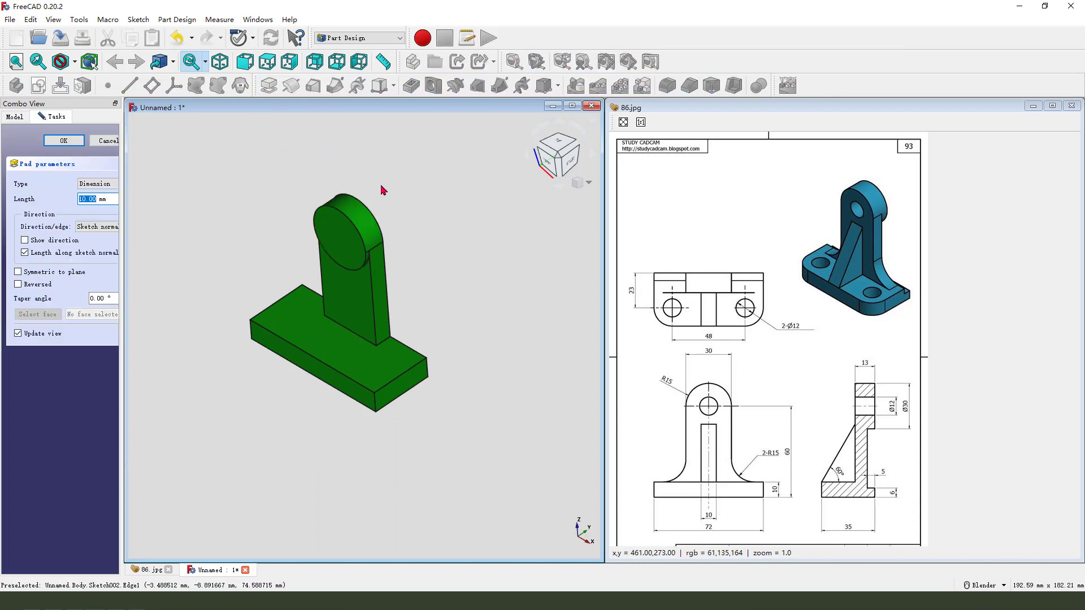
{"action": "left_click", "coordinate": [106, 184]}
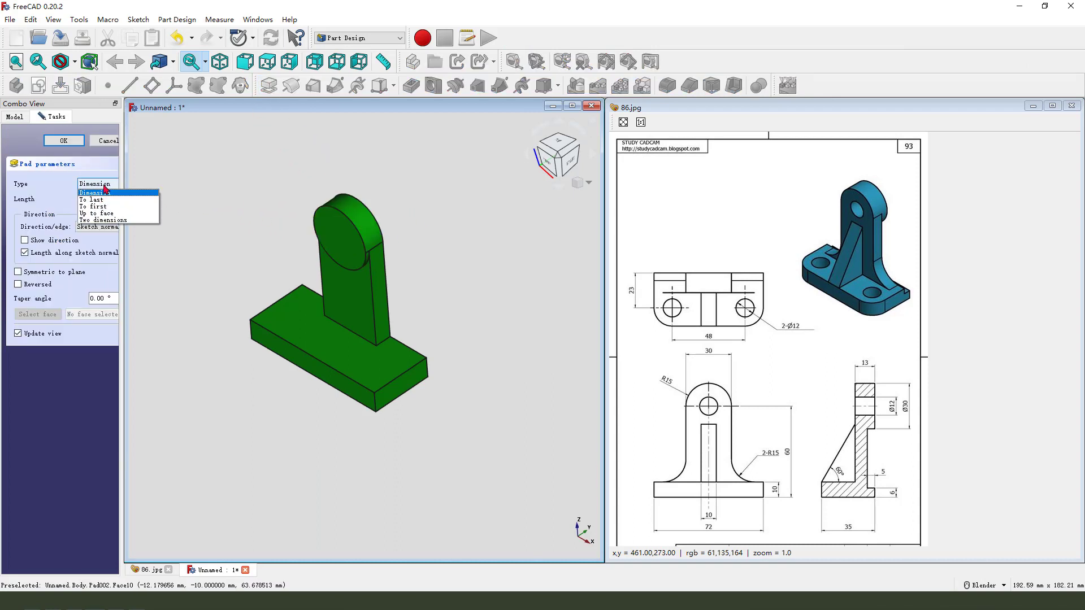
{"action": "left_click", "coordinate": [129, 220]}
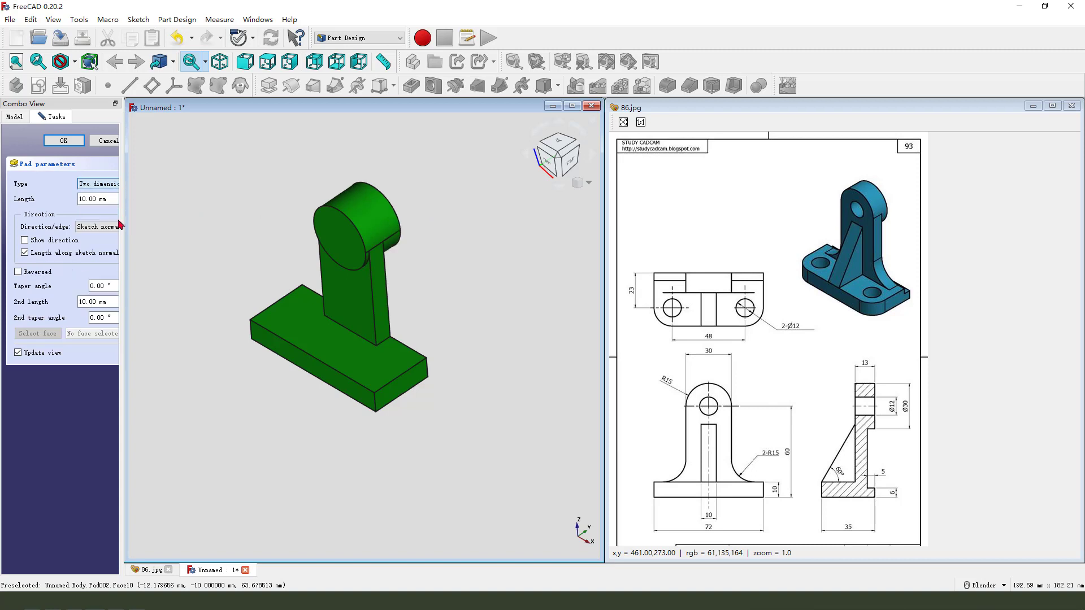
{"action": "scroll", "coordinate": [412, 240], "scroll_direction": "up", "scroll_amount": 2}
{"action": "double_click", "coordinate": [79, 199]}
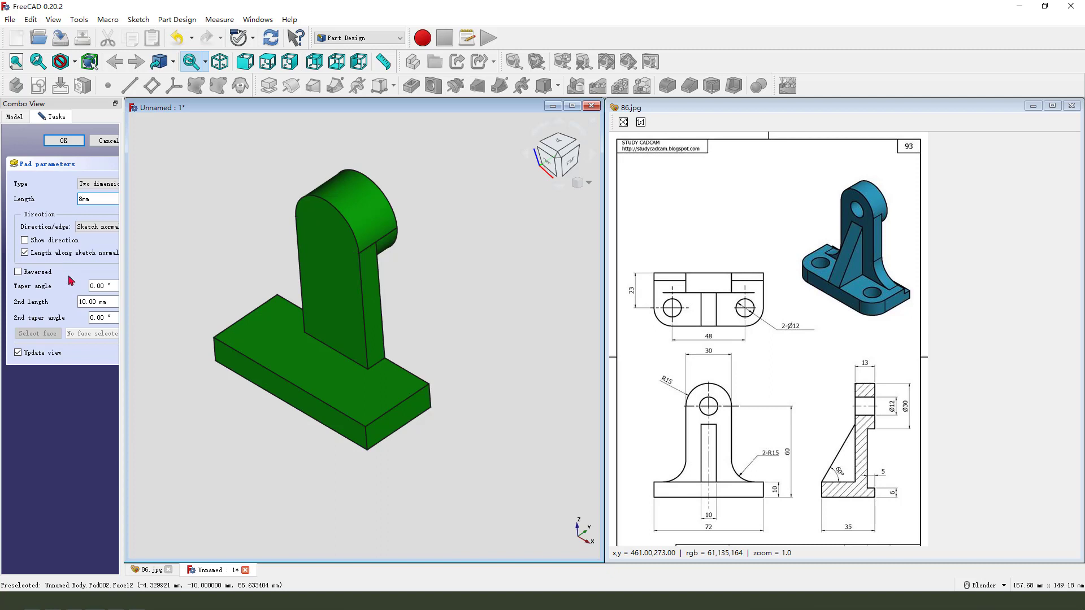
{"action": "double_click", "coordinate": [98, 304]}
{"action": "type", "text": "5"}
{"action": "middle_click_drag", "start_coordinate": [424, 273], "coordinate": [384, 248]}
Step: Finish the two-way pad, mark the side view's 6 dimension, and start an XZ-plane sketch
{"action": "left_click", "coordinate": [66, 141]}
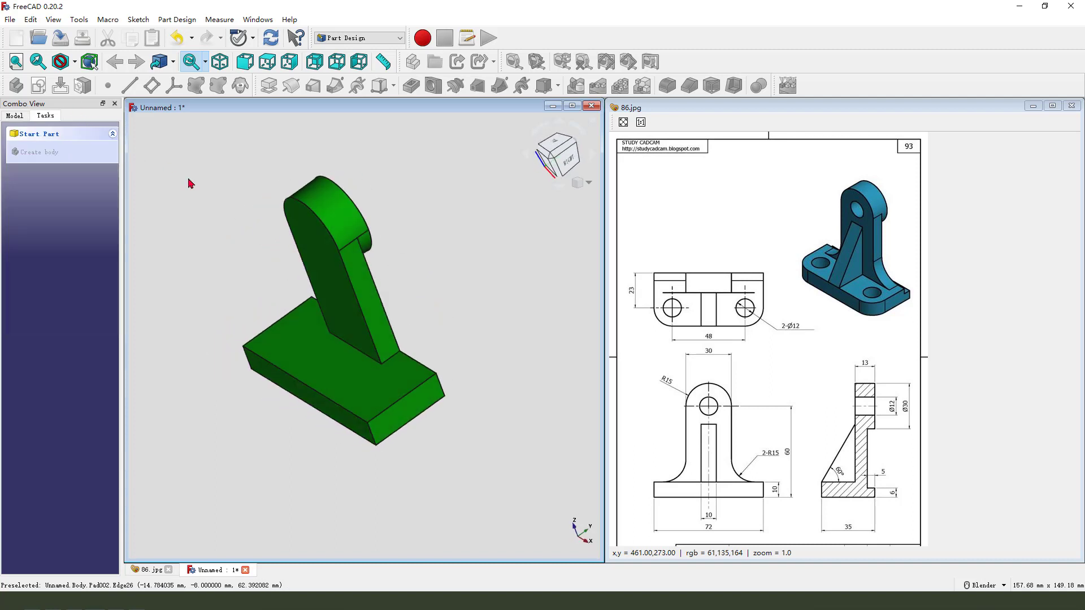
{"action": "middle_click_drag", "start_coordinate": [427, 326], "coordinate": [441, 363]}
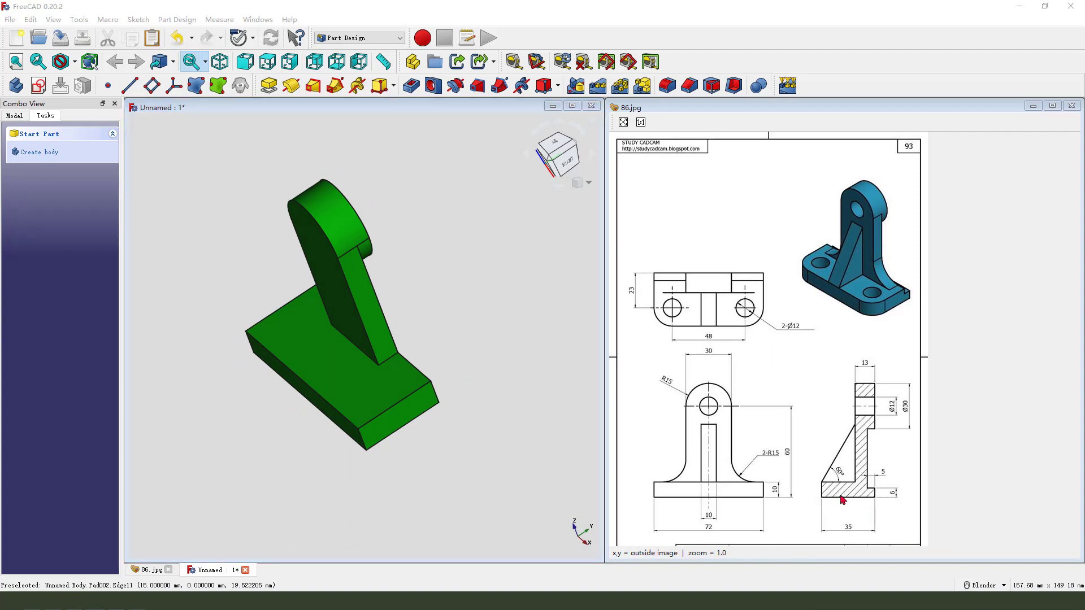
{"action": "mouse_move", "coordinate": [867, 486]}
{"action": "left_mouse_down"}
{"action": "mouse_move", "coordinate": [869, 516]}
{"action": "mouse_move", "coordinate": [872, 500]}
{"action": "mouse_move", "coordinate": [885, 503]}
{"action": "mouse_move", "coordinate": [860, 507]}
{"action": "left_mouse_up"}
{"action": "key", "text": "Escape"}
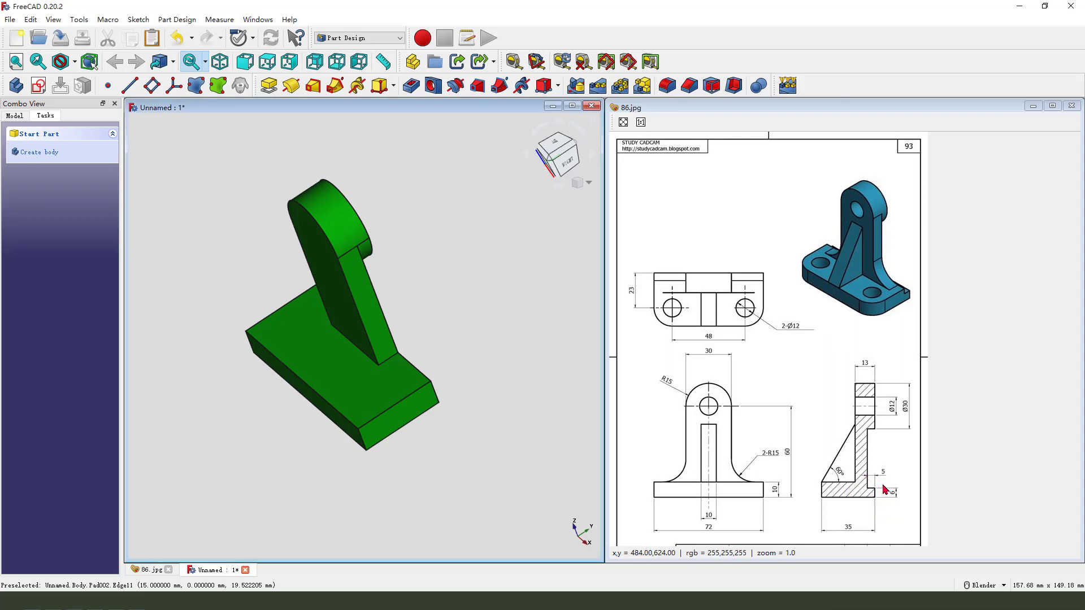
{"action": "left_click_drag", "start_coordinate": [891, 495], "coordinate": [897, 492]}
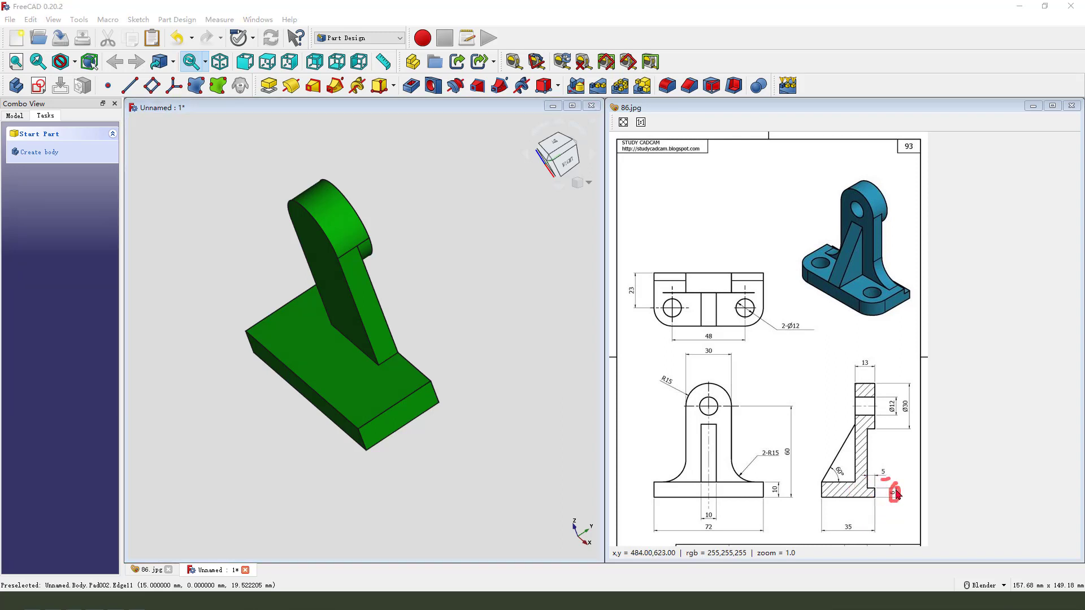
{"action": "left_click", "coordinate": [40, 87]}
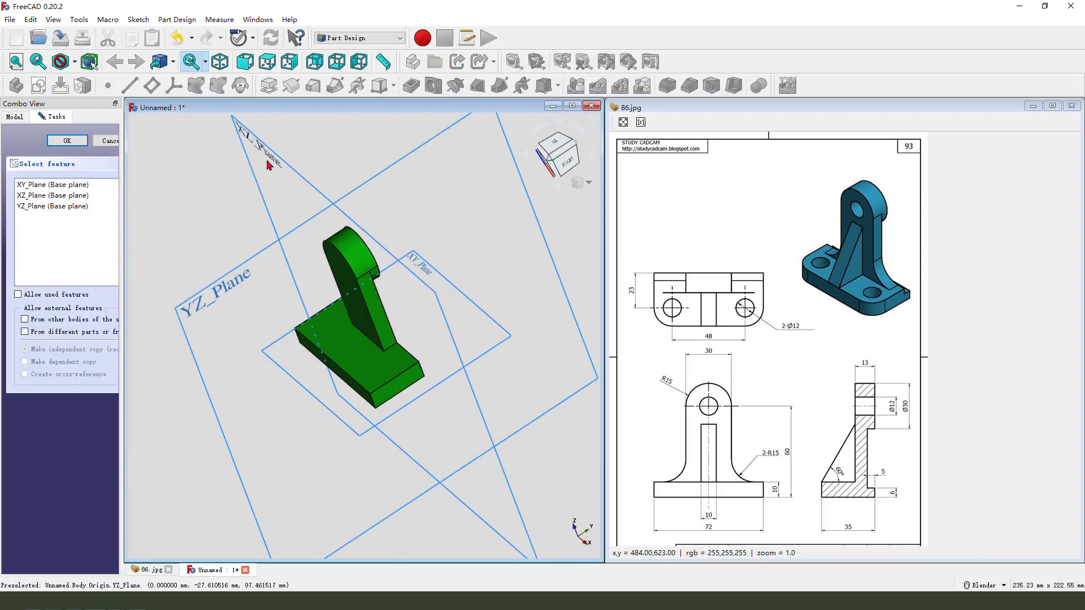
{"action": "left_click", "coordinate": [263, 153]}
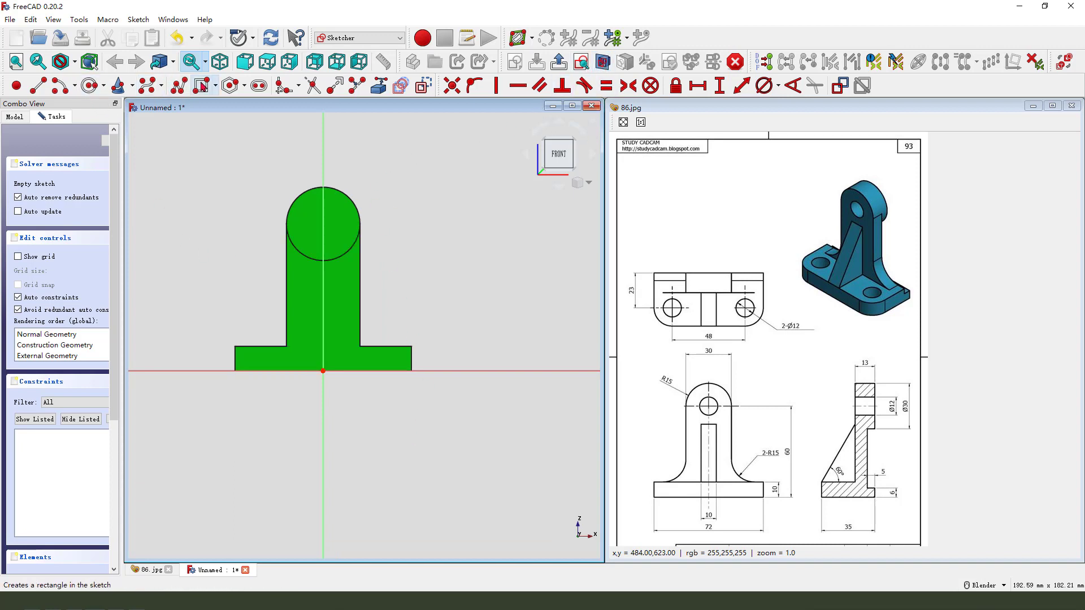
Step: Reference the base's side edges and draw a rectangle spanning its full width
{"action": "left_click", "coordinate": [380, 89]}
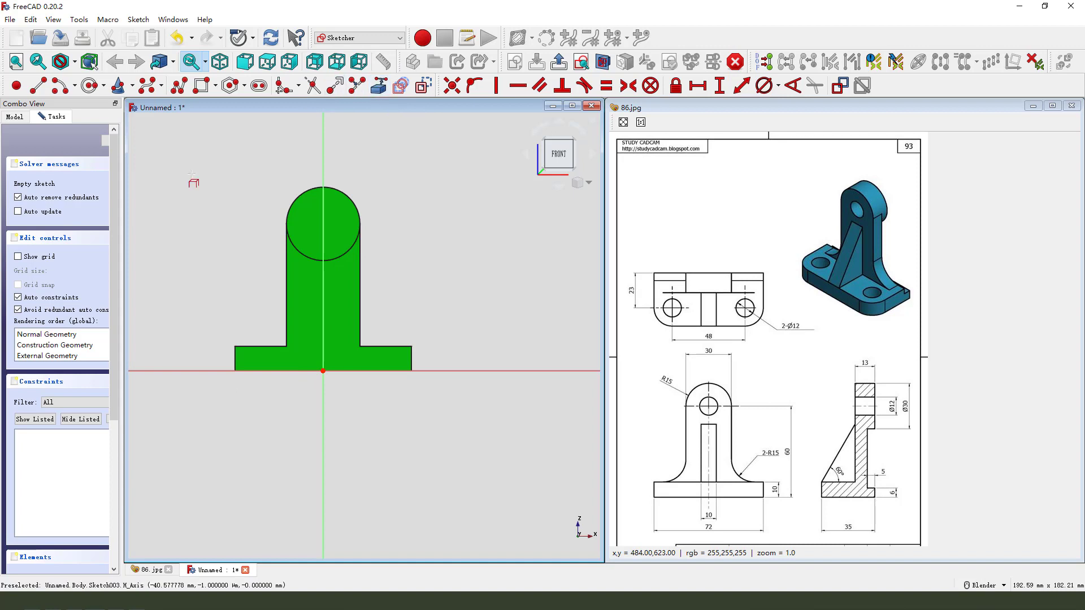
{"action": "left_click", "coordinate": [235, 360]}
{"action": "left_click", "coordinate": [412, 357]}
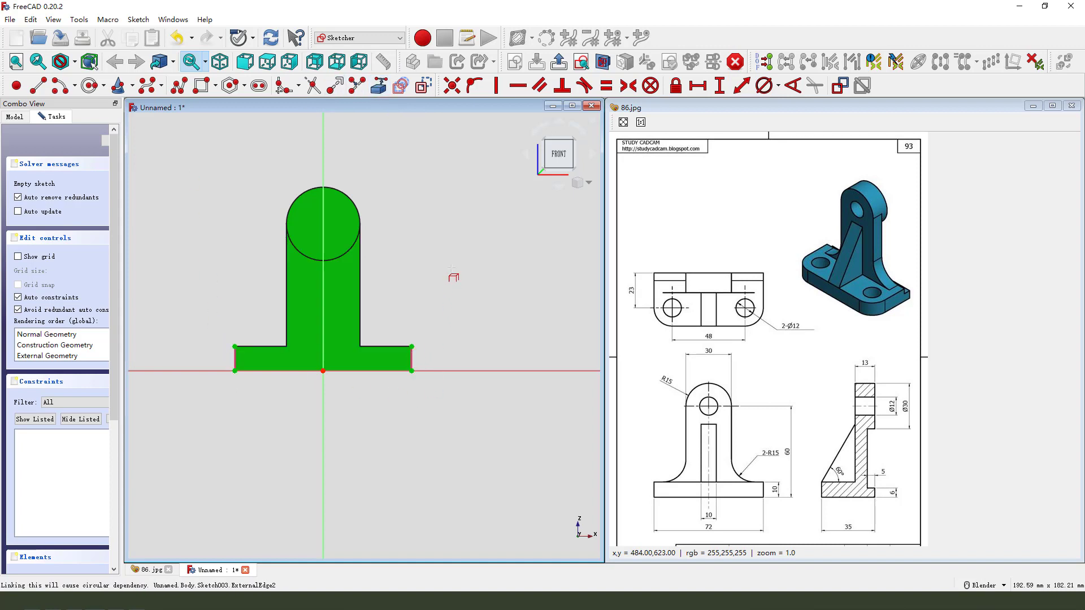
{"action": "left_click", "coordinate": [202, 85]}
{"action": "left_click", "coordinate": [236, 372]}
{"action": "scroll", "coordinate": [396, 361], "scroll_direction": "up", "scroll_amount": 2}
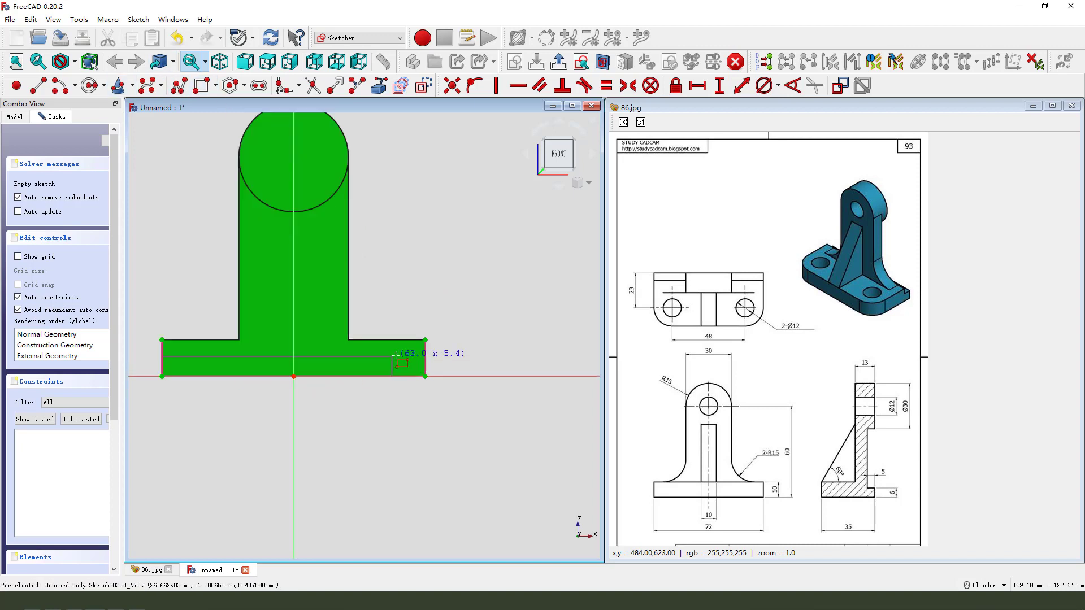
{"action": "left_click", "coordinate": [426, 350]}
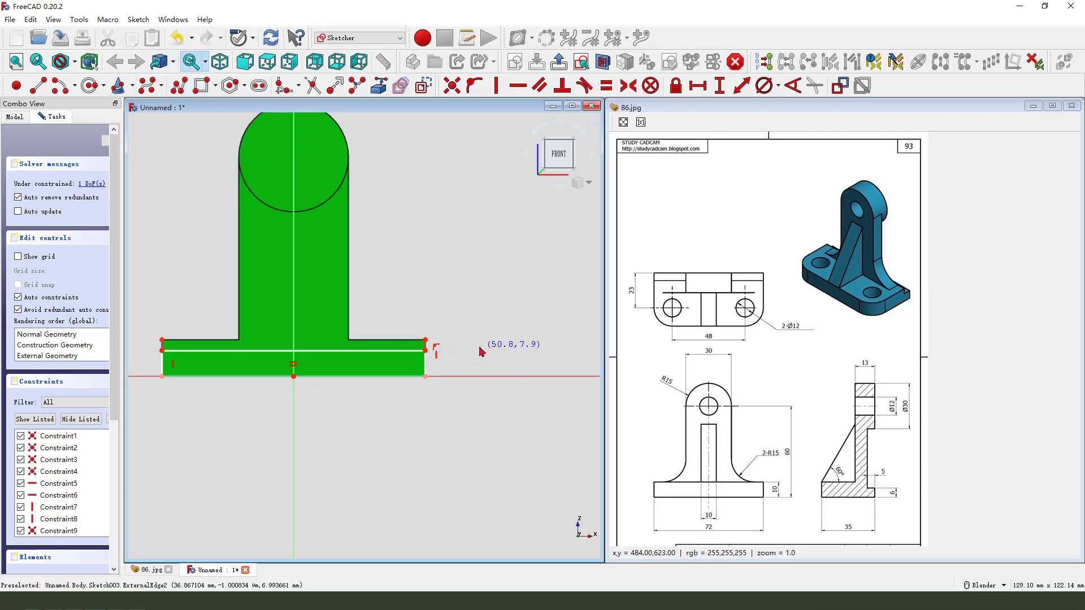
Step: Give the rectangle a 6 mm height and close the sketch
{"action": "left_click", "coordinate": [428, 366]}
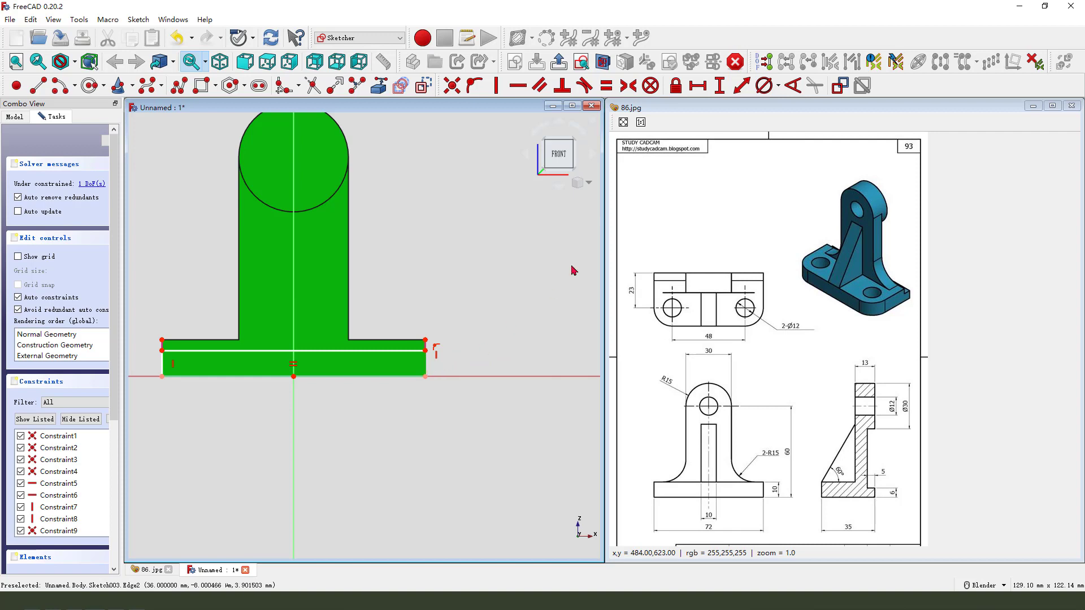
{"action": "left_click", "coordinate": [719, 85]}
{"action": "key", "text": "Return"}
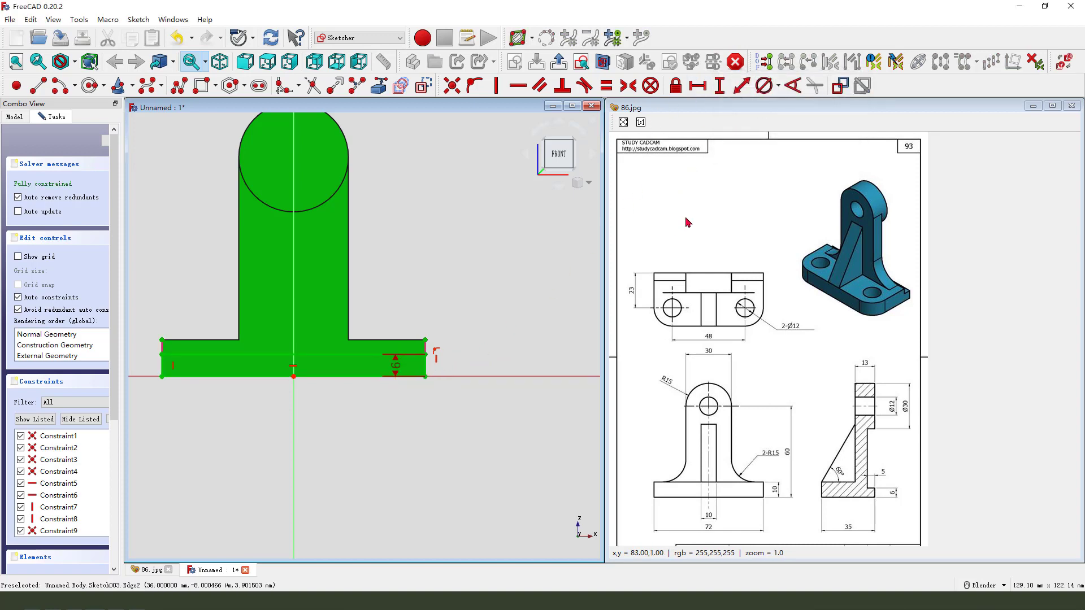
{"action": "left_click_drag", "start_coordinate": [418, 373], "coordinate": [467, 328]}
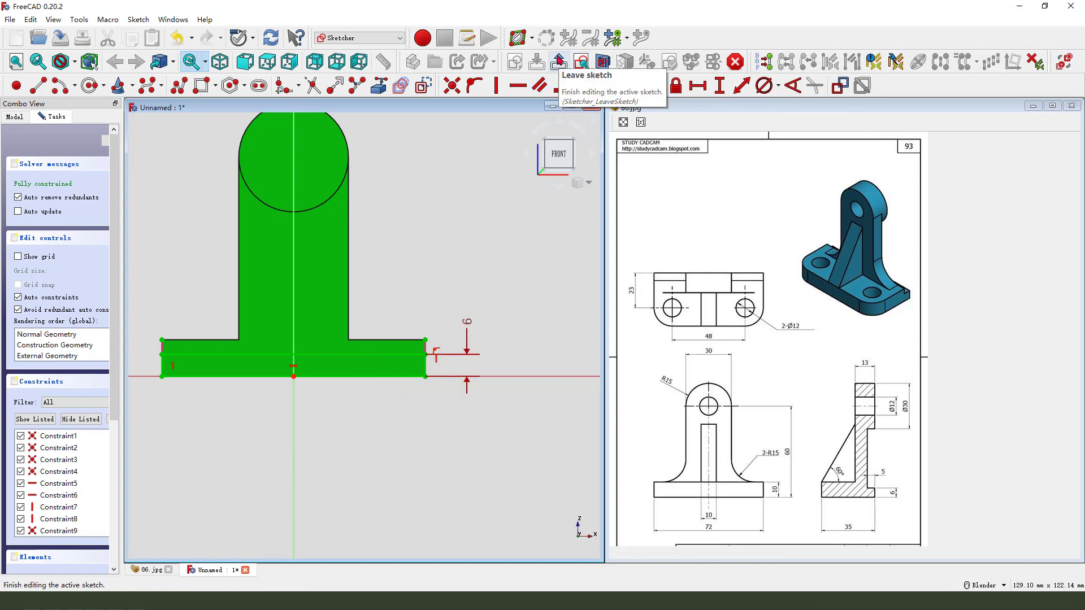
{"action": "left_click", "coordinate": [558, 60]}
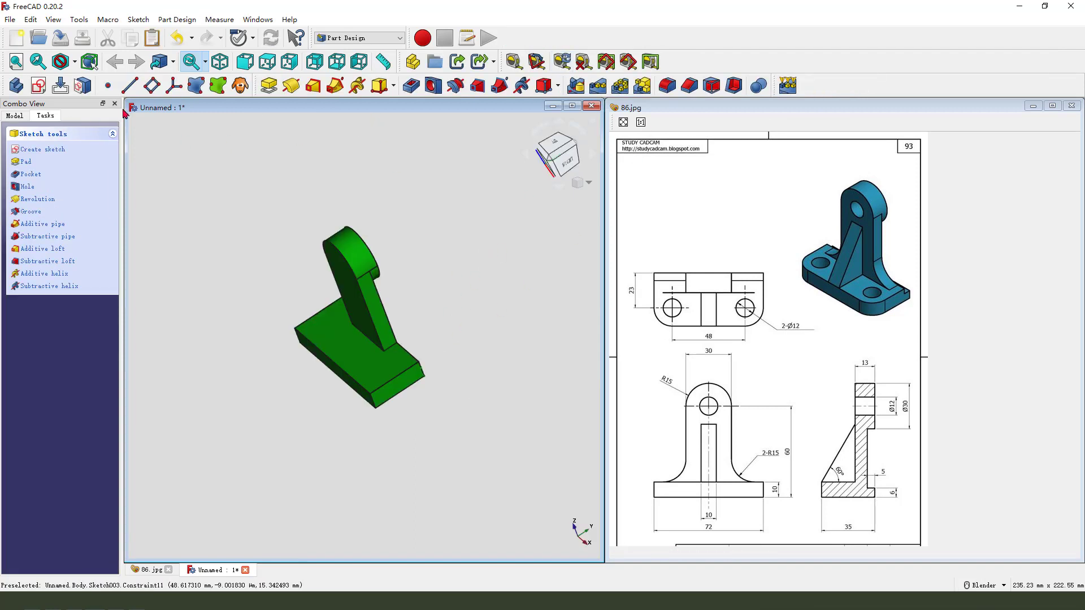
Step: Pad the 6 mm rectangle reversed at 10 mm length along the base
{"action": "left_click", "coordinate": [271, 86]}
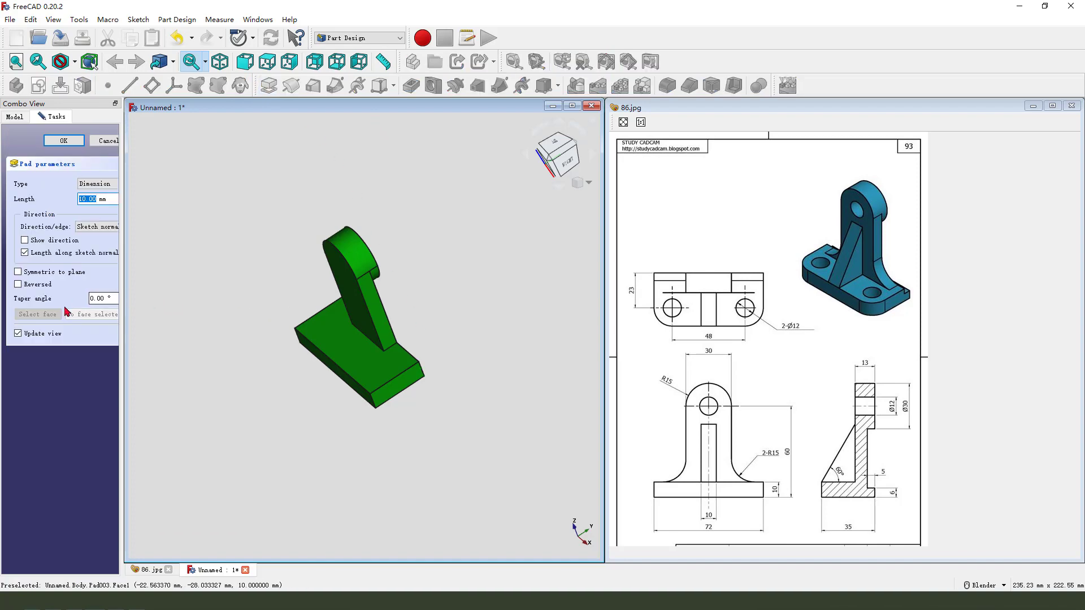
{"action": "left_click", "coordinate": [18, 285]}
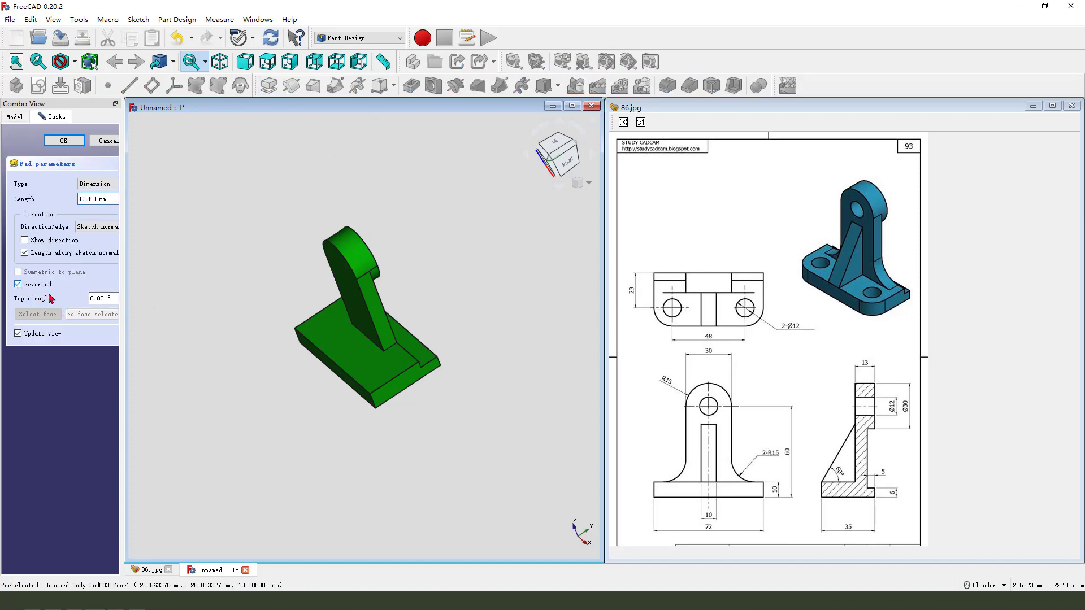
{"action": "left_click_drag", "start_coordinate": [98, 200], "coordinate": [74, 200]}
{"action": "middle_click_drag", "start_coordinate": [292, 257], "coordinate": [469, 390]}
{"action": "left_click", "coordinate": [78, 141]}
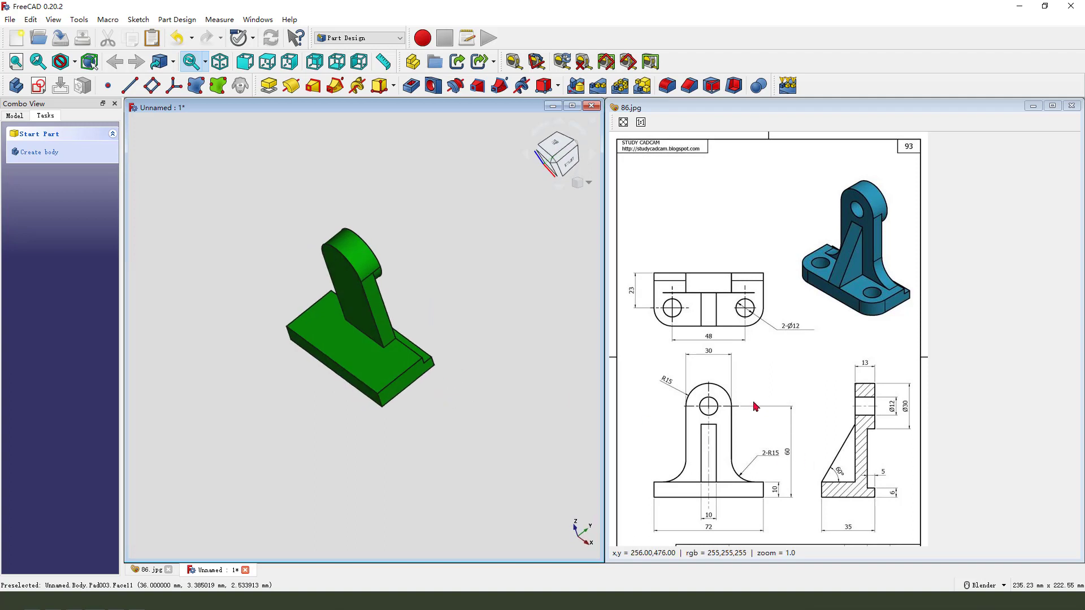
Step: Circle and check the slot and rib on the drawing, then start a sketch, marking YZ
{"action": "left_click_drag", "start_coordinate": [708, 412], "coordinate": [734, 438]}
{"action": "mouse_move", "coordinate": [719, 425]}
{"action": "left_mouse_down"}
{"action": "mouse_move", "coordinate": [725, 438]}
{"action": "mouse_move", "coordinate": [757, 420]}
{"action": "mouse_move", "coordinate": [730, 445]}
{"action": "left_mouse_up"}
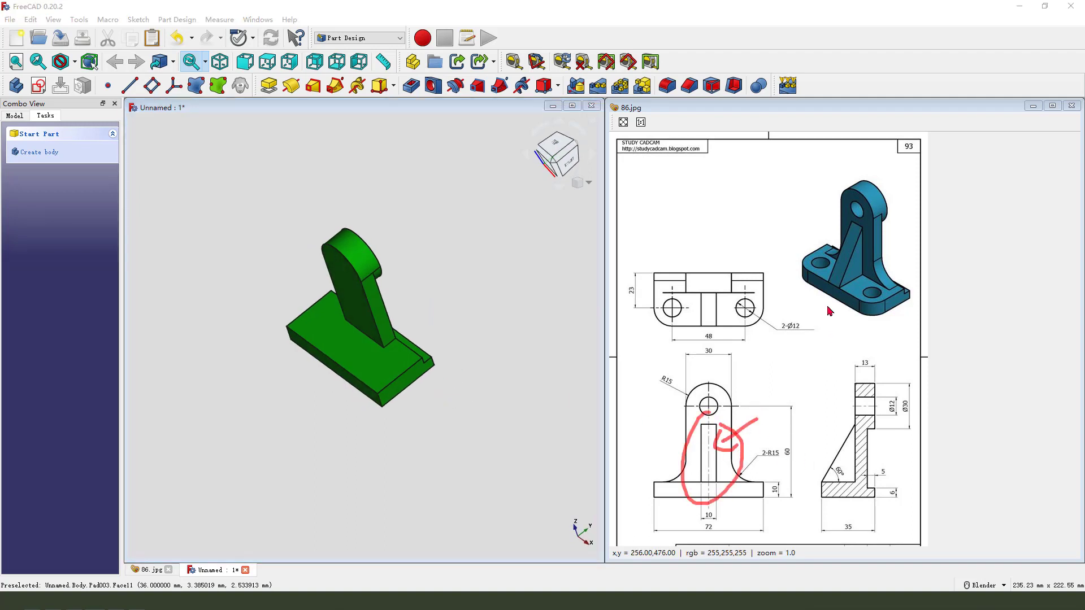
{"action": "mouse_move", "coordinate": [797, 238]}
{"action": "left_mouse_down"}
{"action": "mouse_move", "coordinate": [850, 248]}
{"action": "mouse_move", "coordinate": [824, 248]}
{"action": "left_mouse_up"}
{"action": "left_click", "coordinate": [38, 85]}
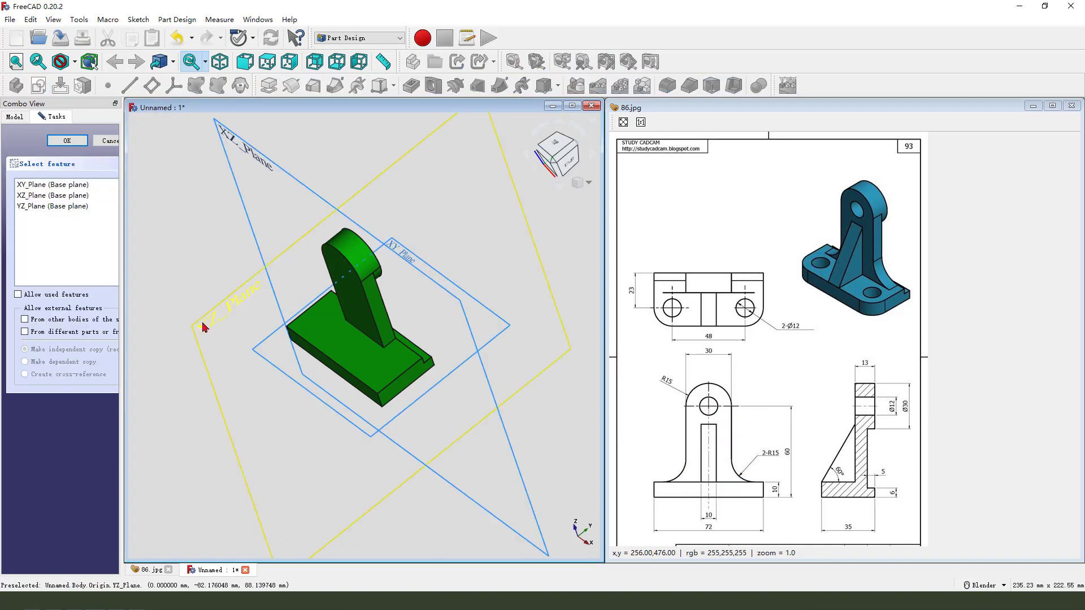
{"action": "mouse_move", "coordinate": [195, 303]}
{"action": "left_mouse_down"}
{"action": "mouse_move", "coordinate": [261, 303]}
{"action": "mouse_move", "coordinate": [198, 346]}
{"action": "mouse_move", "coordinate": [247, 319]}
{"action": "left_mouse_up"}
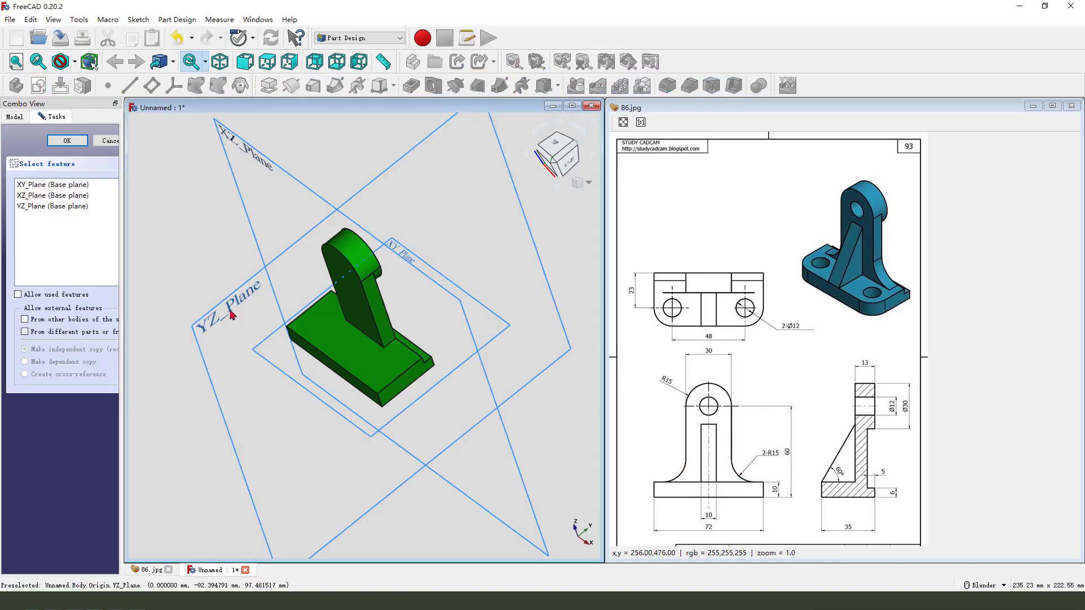
Step: Place the sketch on YZ_Plane and link the upright's and base's left edges as external geometry
{"action": "left_click", "coordinate": [243, 310]}
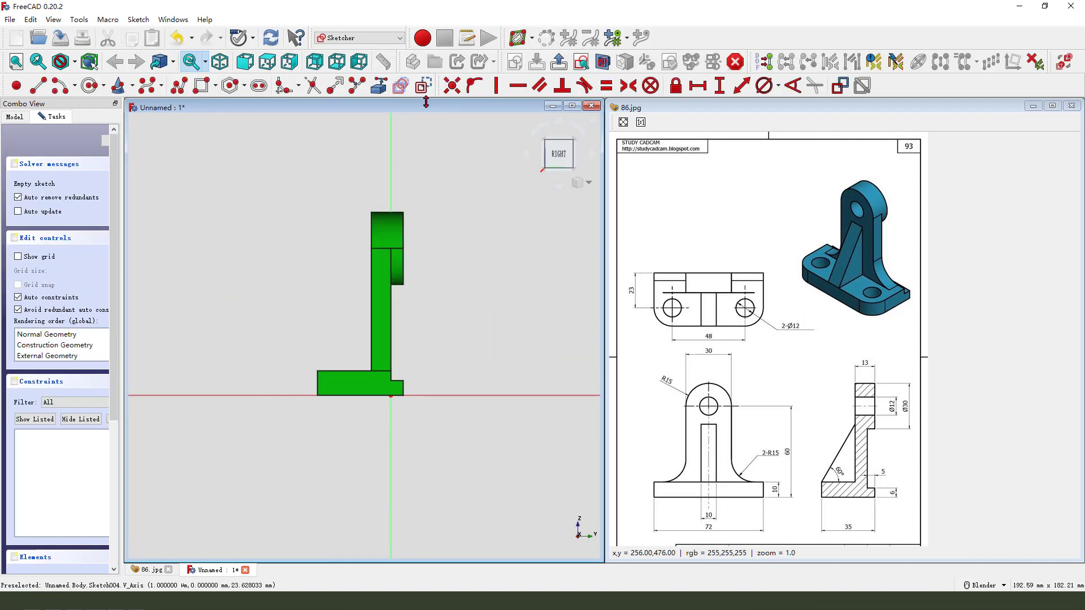
{"action": "left_click", "coordinate": [378, 86]}
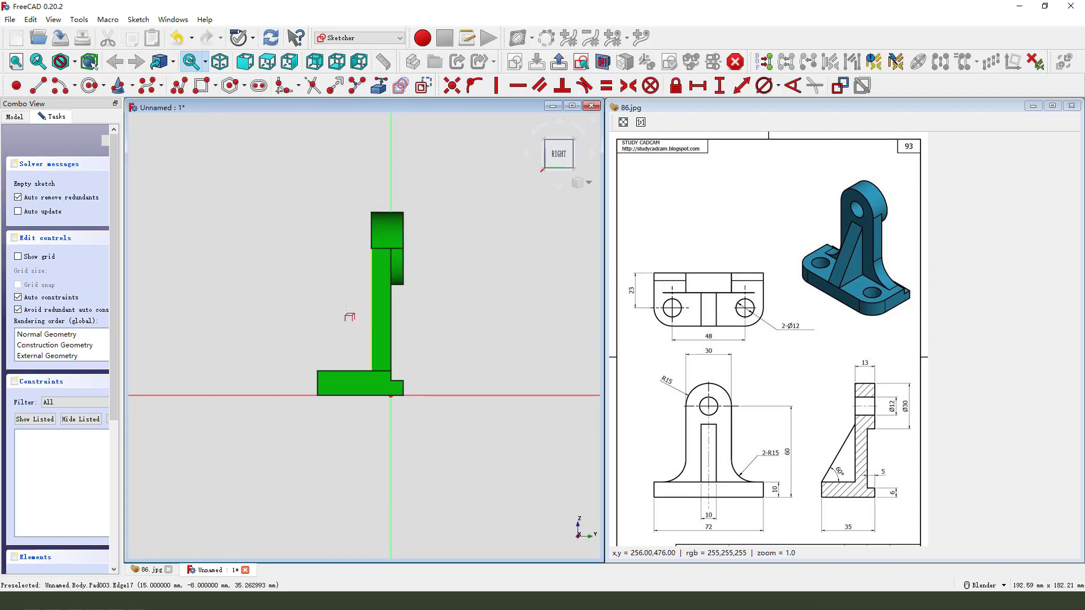
{"action": "left_click", "coordinate": [371, 310]}
{"action": "left_click", "coordinate": [317, 383]}
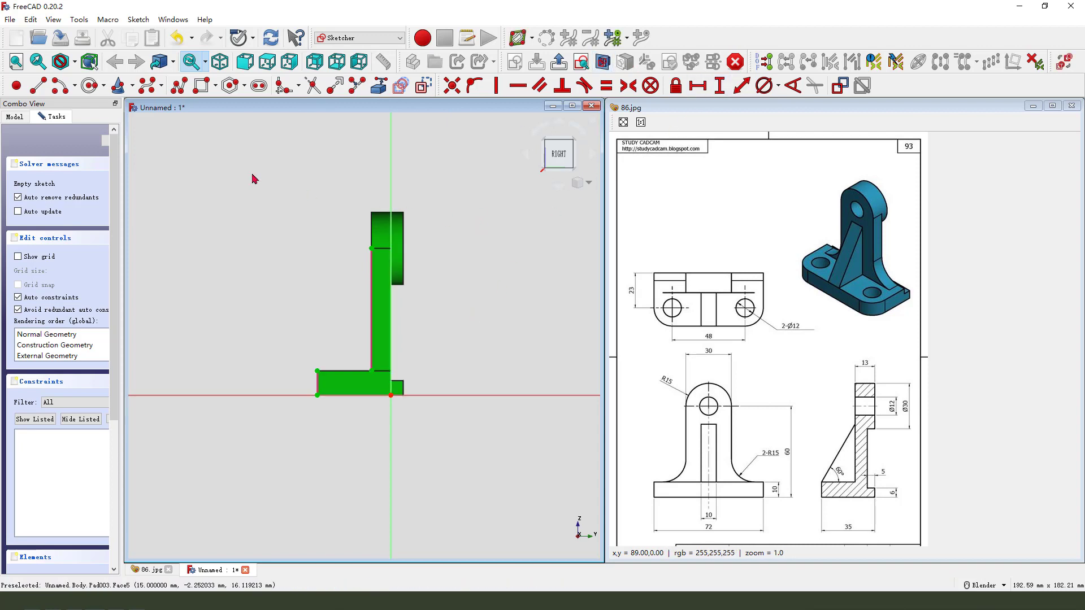
Step: Draw a closed triangular rib polyline from the base corner up along the upright
{"action": "left_click", "coordinate": [179, 86]}
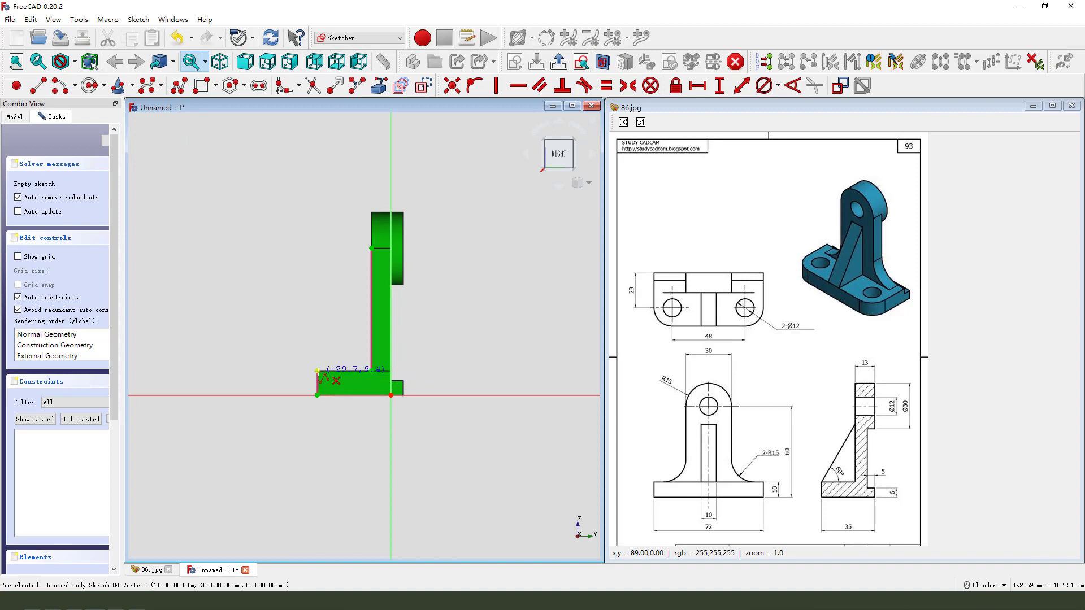
{"action": "left_click", "coordinate": [318, 371]}
{"action": "left_click", "coordinate": [371, 371]}
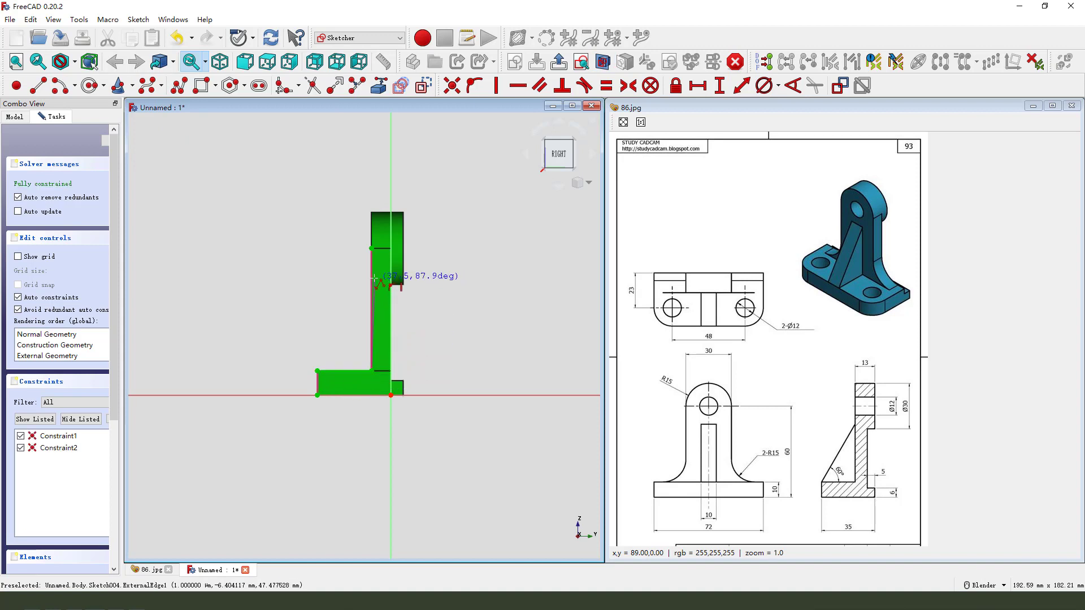
{"action": "left_click", "coordinate": [371, 277]}
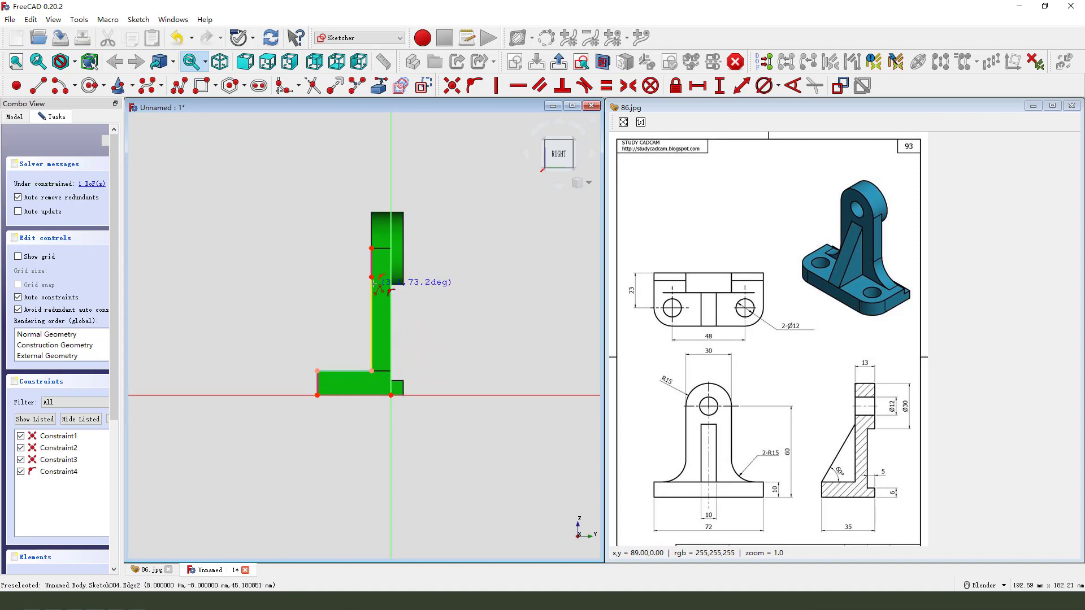
{"action": "left_click", "coordinate": [318, 371]}
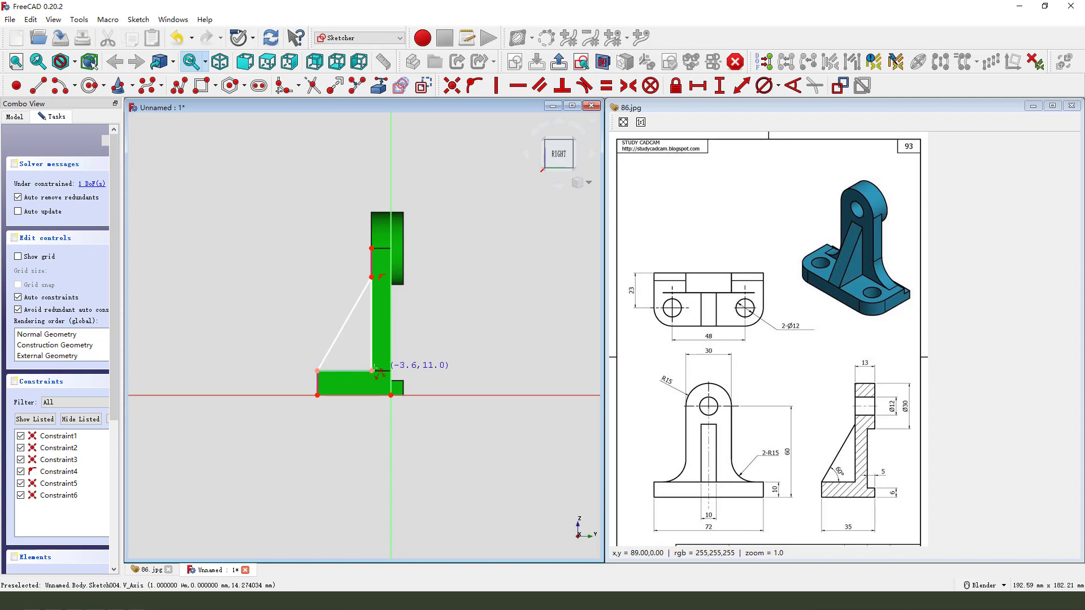
{"action": "right_click", "coordinate": [355, 331]}
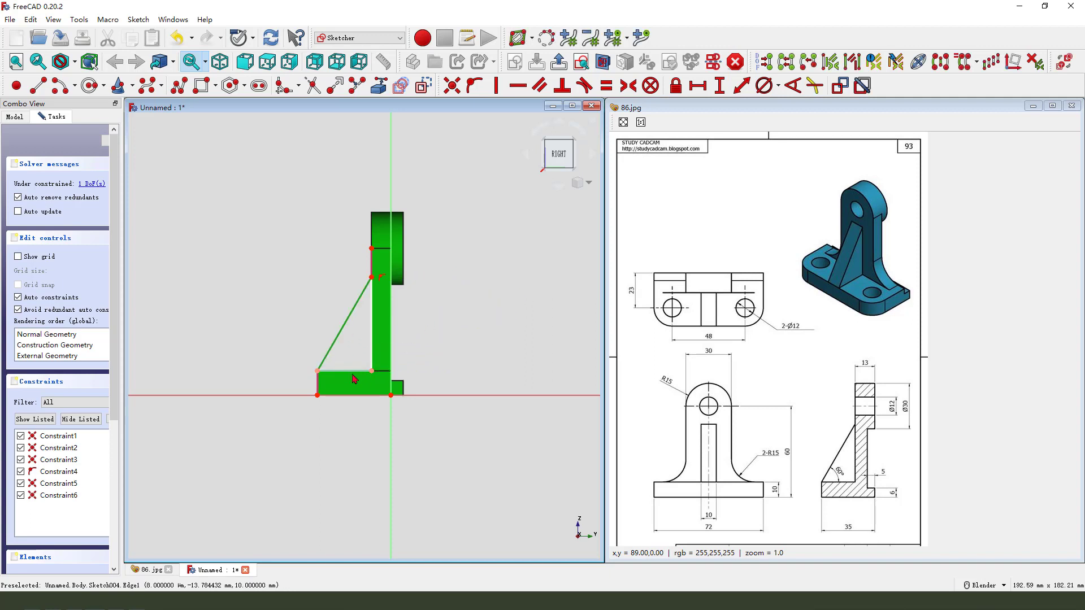
Step: Constrain the rib angle to 60° and close the sketch
{"action": "left_click", "coordinate": [355, 379]}
{"action": "left_click", "coordinate": [793, 86]}
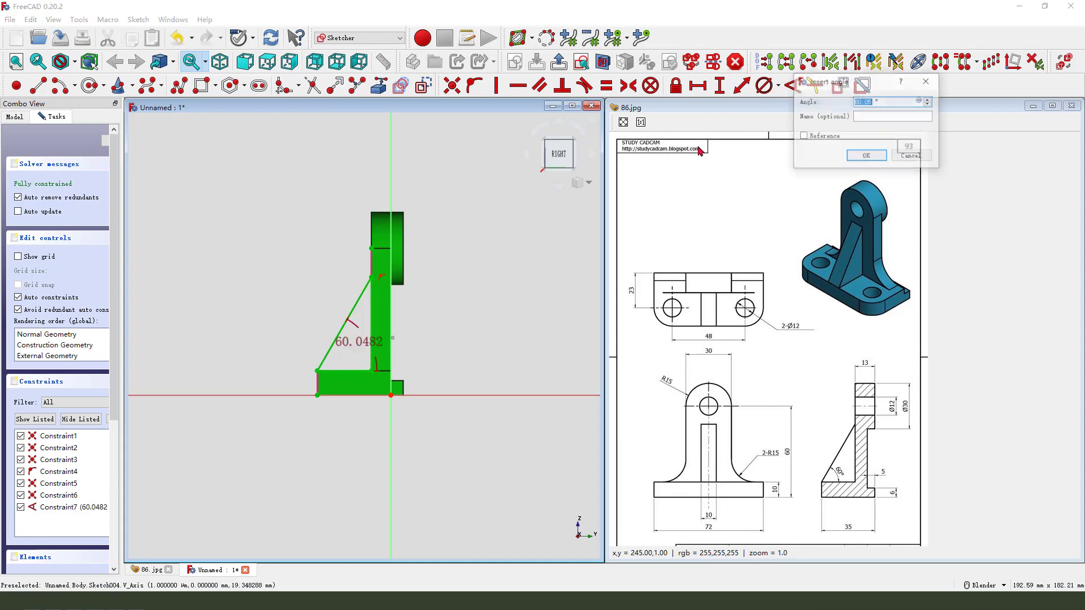
{"action": "type", "text": "60"}
{"action": "key", "text": "Return"}
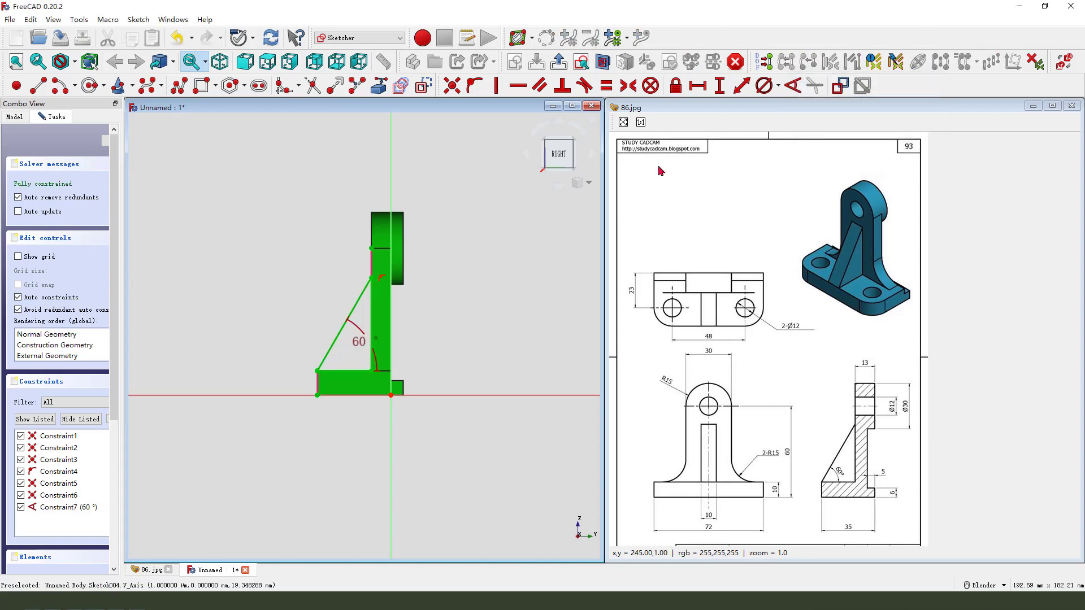
{"action": "left_click", "coordinate": [558, 62]}
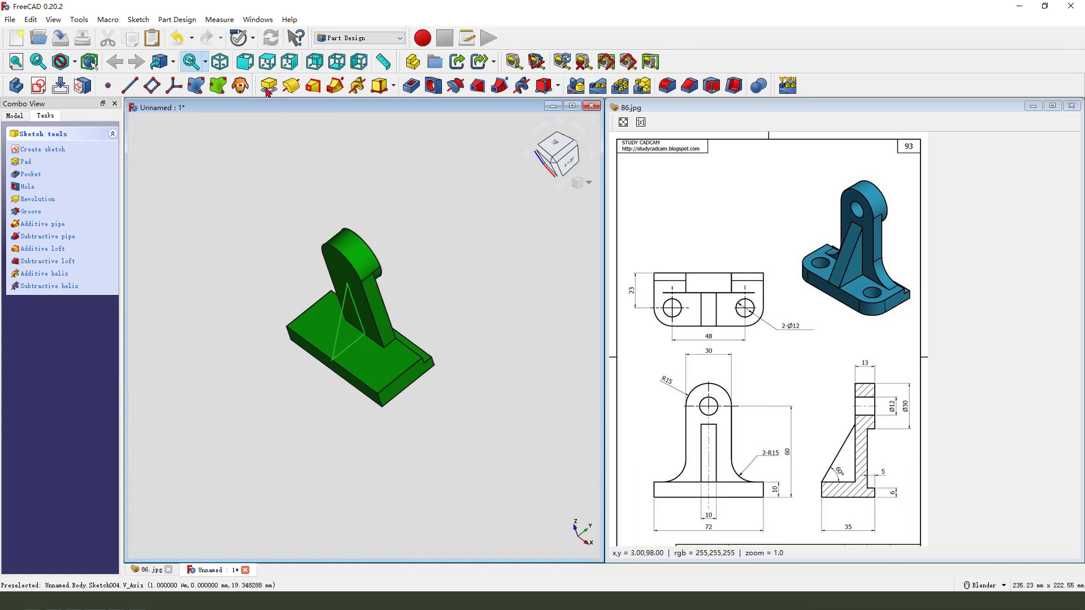
Step: Pad the rib sketch 10 mm symmetric to its plane, then begin another new sketch
{"action": "left_click", "coordinate": [268, 85]}
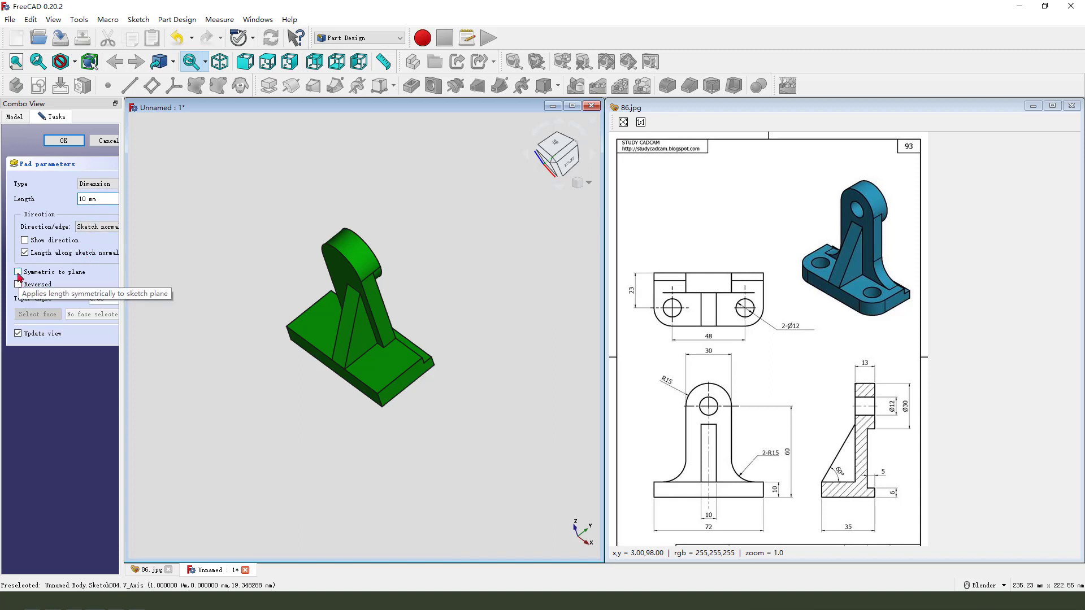
{"action": "left_click", "coordinate": [18, 272]}
{"action": "middle_click_drag", "start_coordinate": [339, 356], "coordinate": [396, 367]}
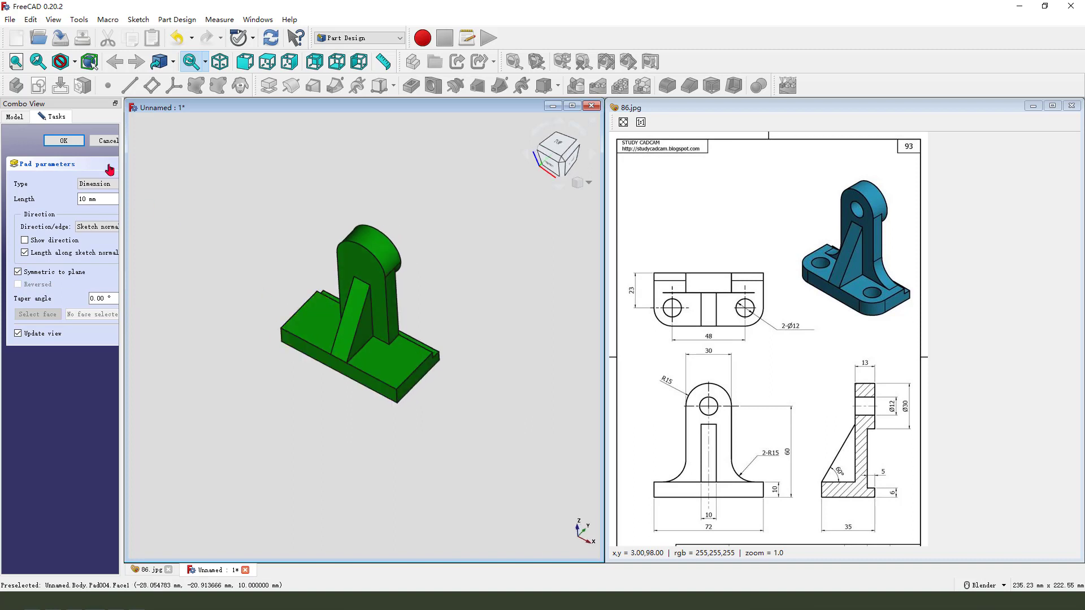
{"action": "left_click", "coordinate": [64, 141]}
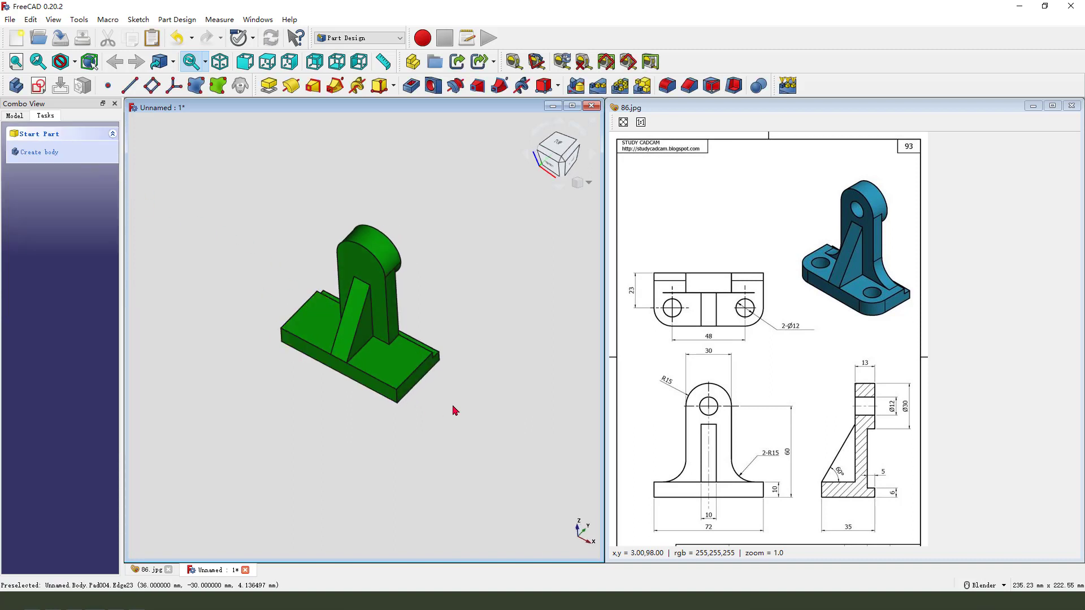
{"action": "middle_click_drag", "start_coordinate": [440, 400], "coordinate": [468, 387]}
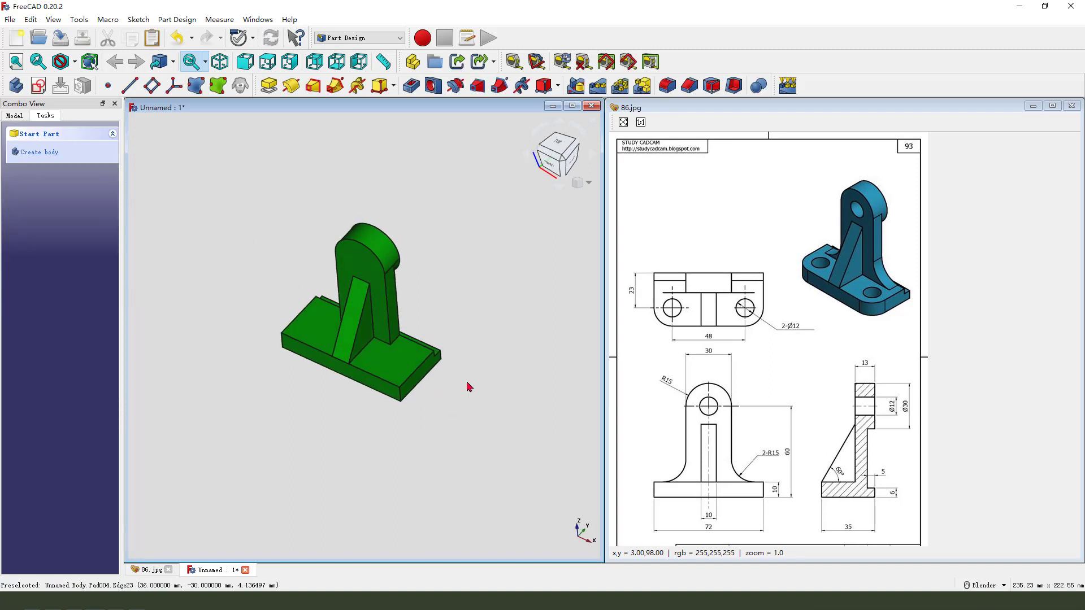
{"action": "mouse_move", "coordinate": [696, 401]}
{"action": "left_mouse_down"}
{"action": "mouse_move", "coordinate": [722, 395]}
{"action": "mouse_move", "coordinate": [715, 416]}
{"action": "mouse_move", "coordinate": [699, 402]}
{"action": "left_mouse_up"}
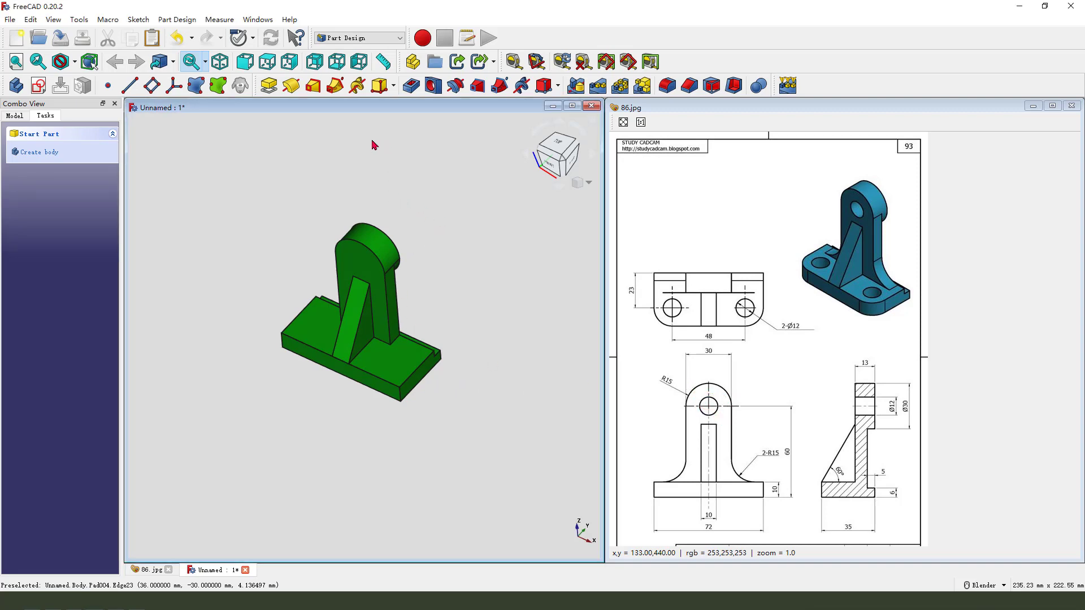
{"action": "left_click", "coordinate": [39, 85]}
{"action": "scroll", "coordinate": [268, 260], "scroll_direction": "down", "scroll_amount": 1}
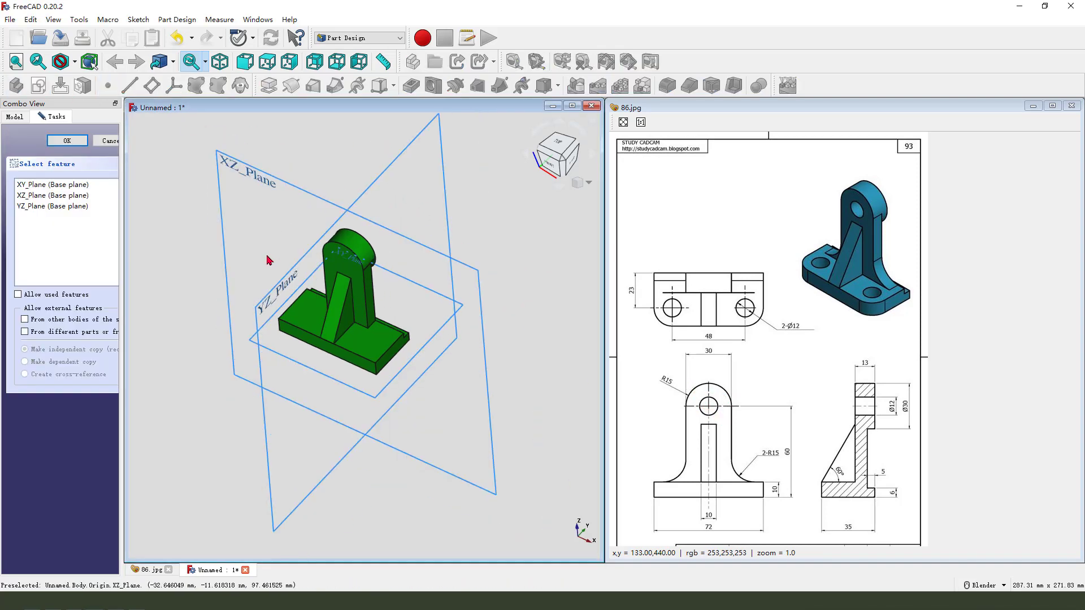
Step: Place the sketch on XZ_Plane and link the boss's top arc as external geometry
{"action": "left_click", "coordinate": [236, 172]}
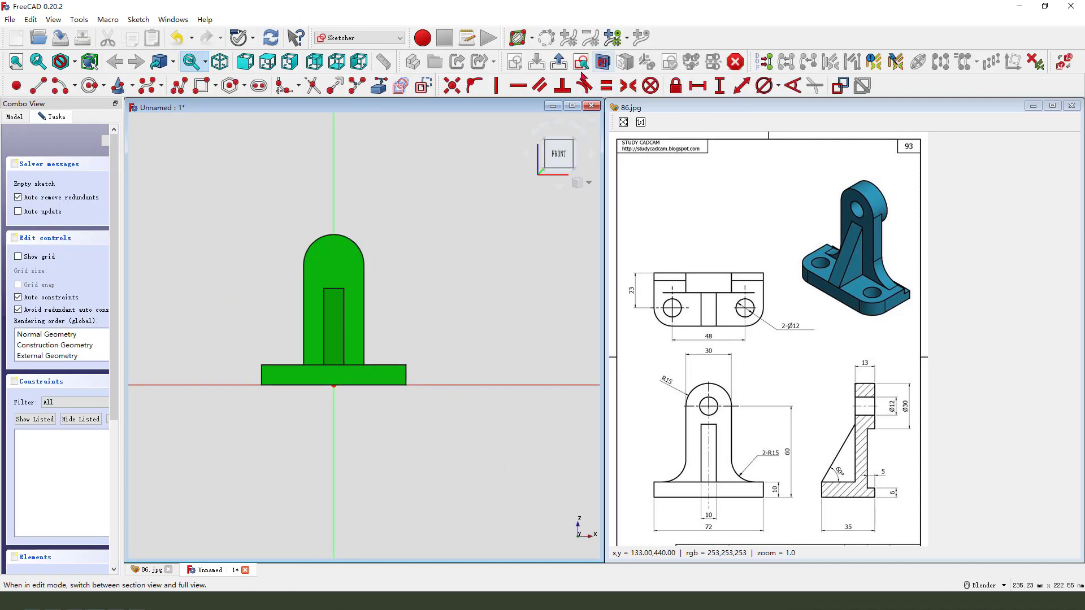
{"action": "left_click", "coordinate": [379, 87]}
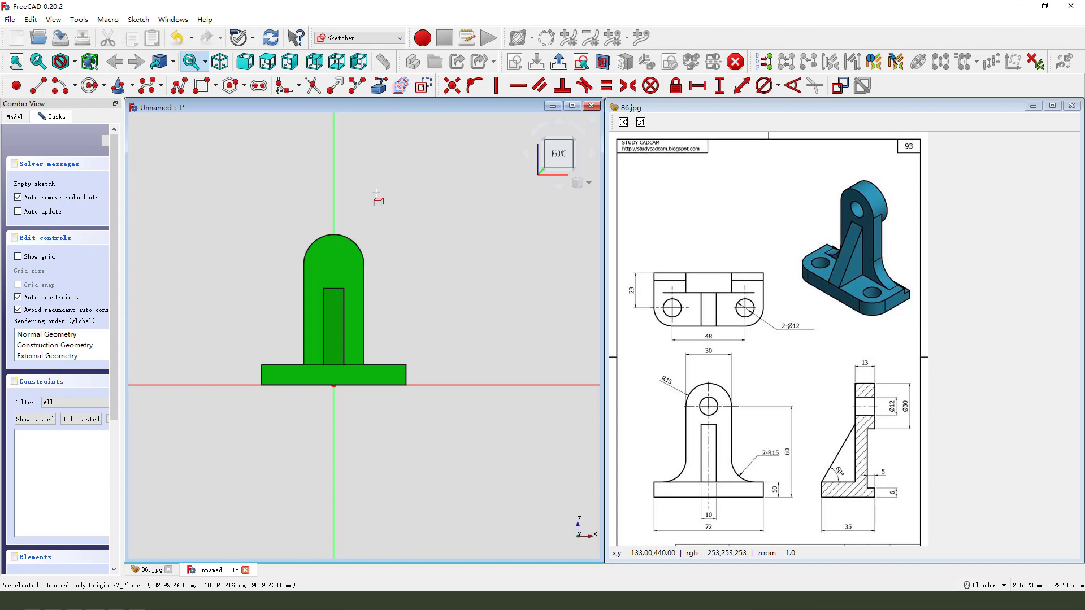
{"action": "left_click", "coordinate": [350, 238]}
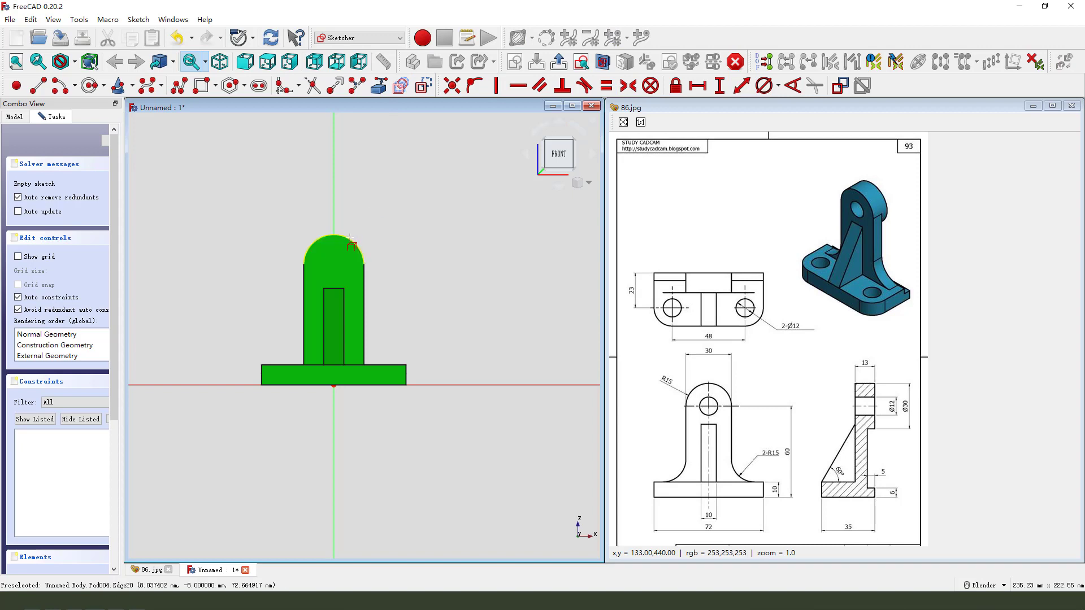
{"action": "left_click", "coordinate": [602, 62]}
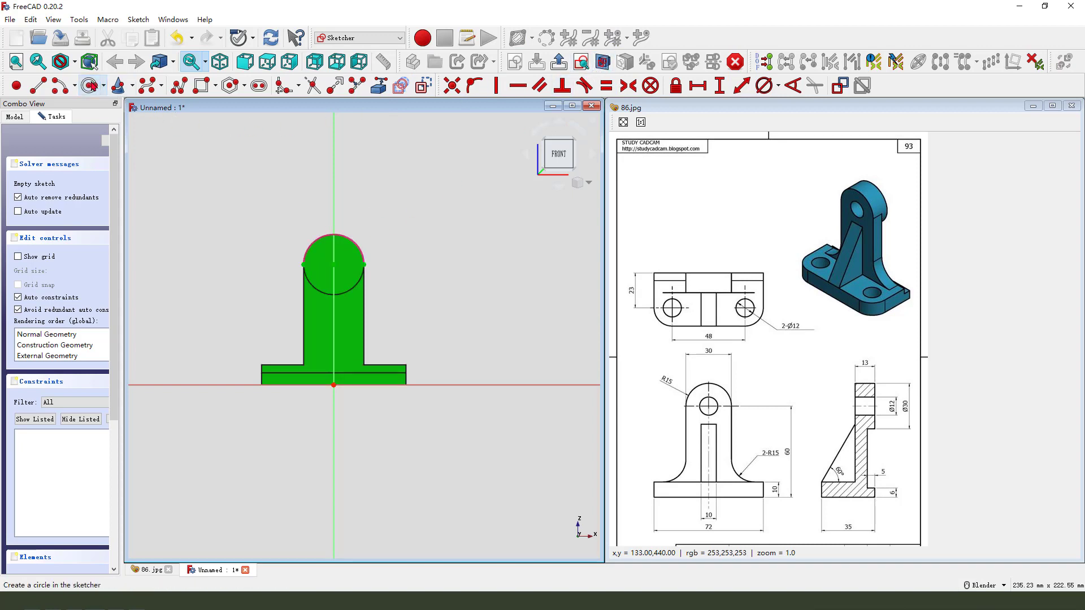
Step: Draw a circle at the arc's centre and set its diameter to 12 mm
{"action": "left_click", "coordinate": [333, 264]}
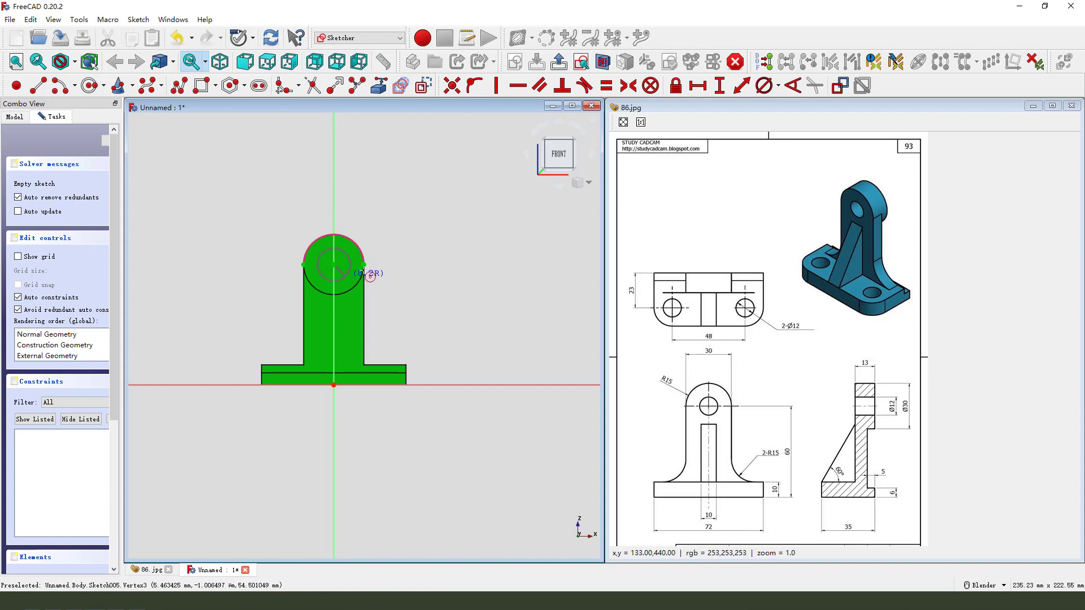
{"action": "left_click", "coordinate": [350, 269]}
{"action": "left_click", "coordinate": [365, 261]}
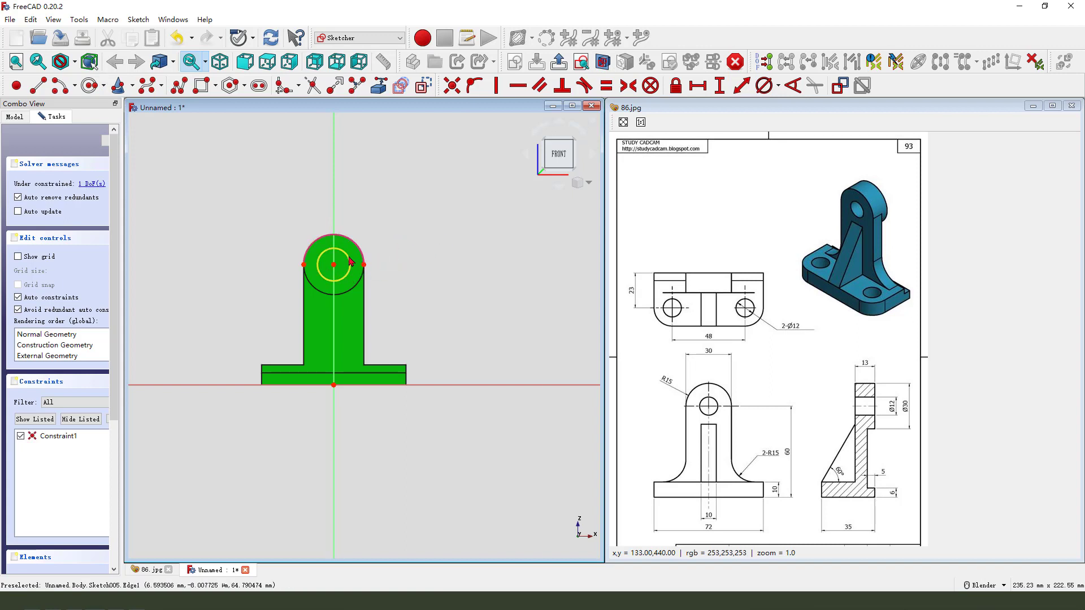
{"action": "left_click", "coordinate": [764, 86]}
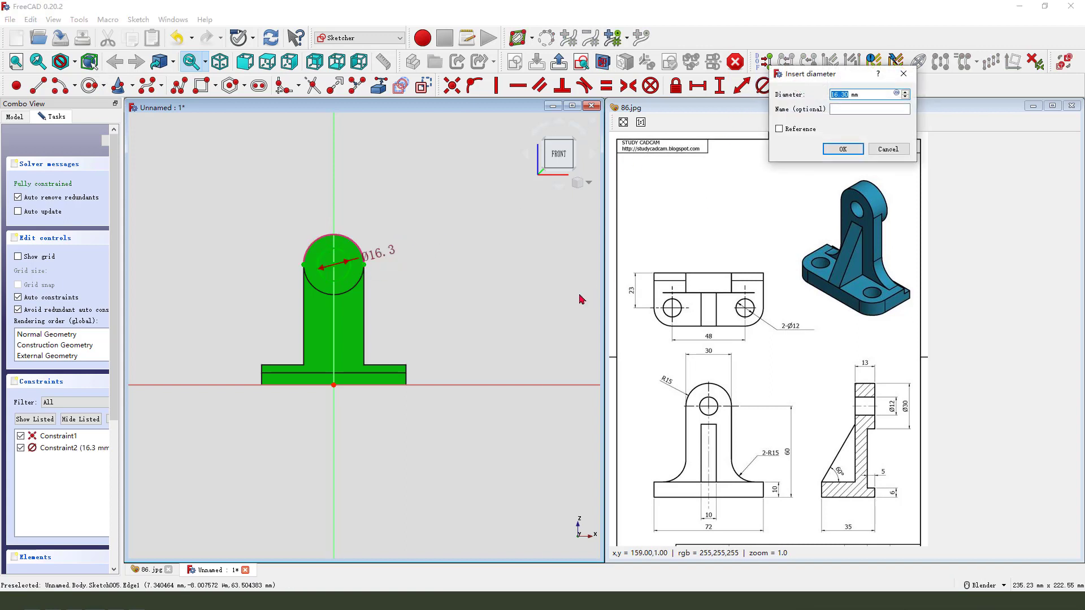
{"action": "type", "text": "12"}
{"action": "key", "text": "Return"}
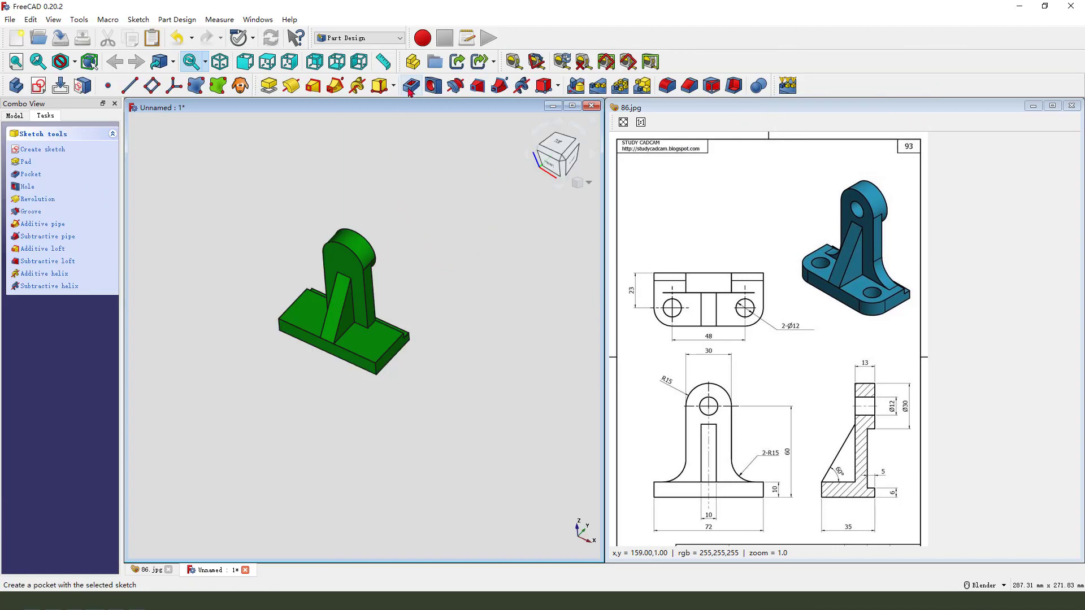
Step: Pocket the 12 mm circle Through all, symmetric to plane, to bore the boss hole
{"action": "left_click", "coordinate": [410, 86]}
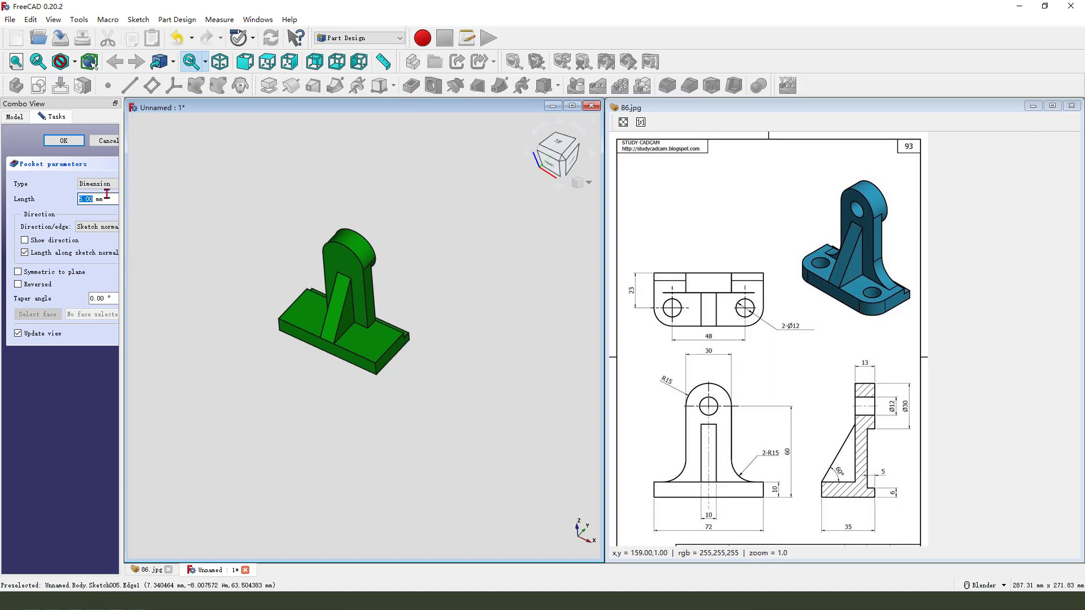
{"action": "left_click", "coordinate": [103, 187]}
{"action": "left_click", "coordinate": [108, 200]}
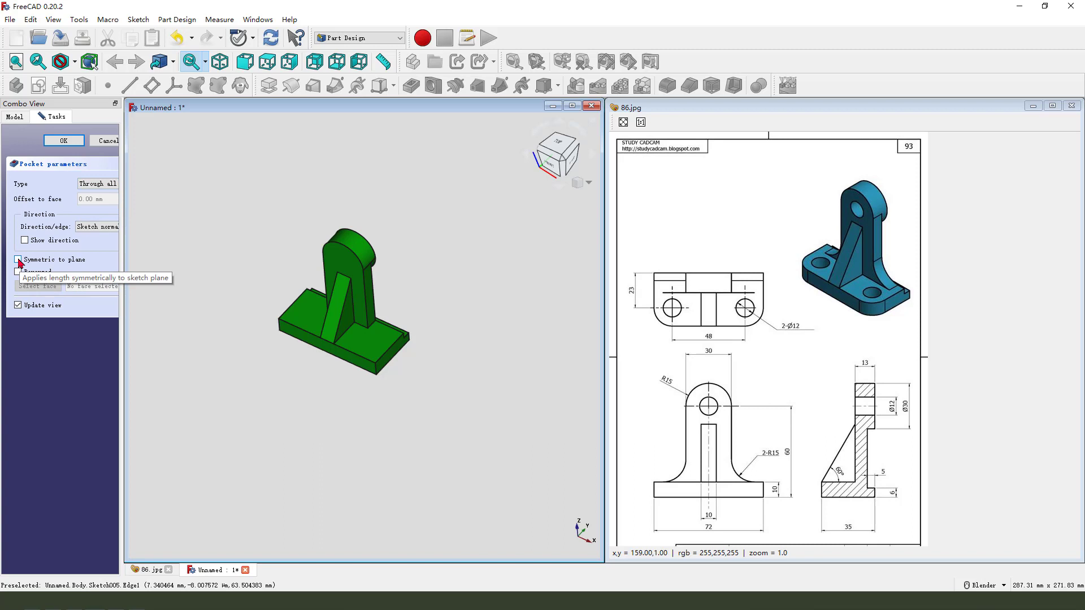
{"action": "left_click", "coordinate": [18, 259]}
{"action": "middle_click_drag", "start_coordinate": [213, 298], "coordinate": [359, 324]}
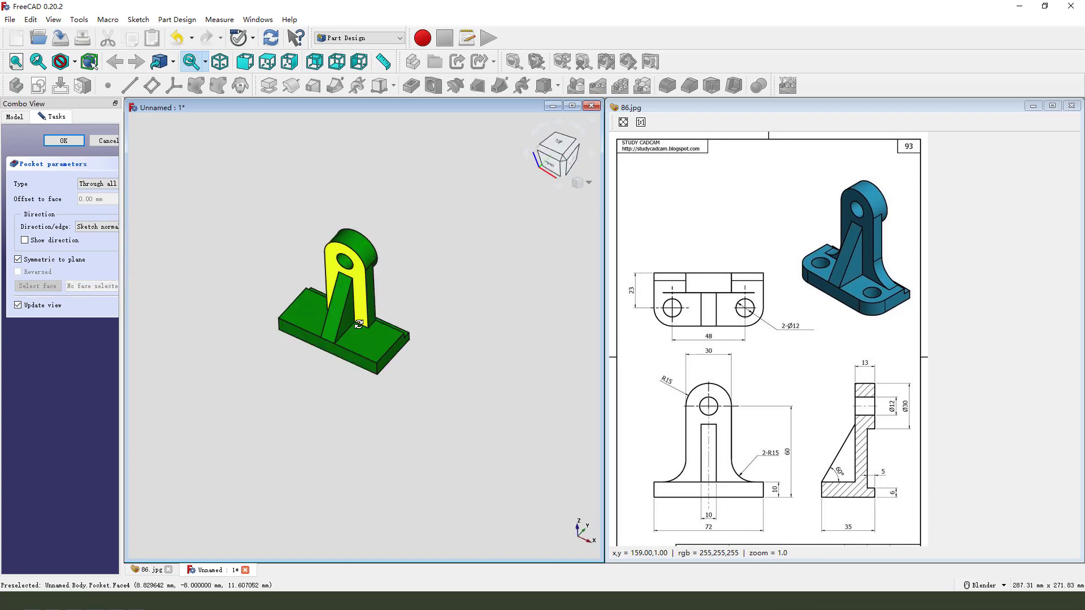
{"action": "key", "text": "Return"}
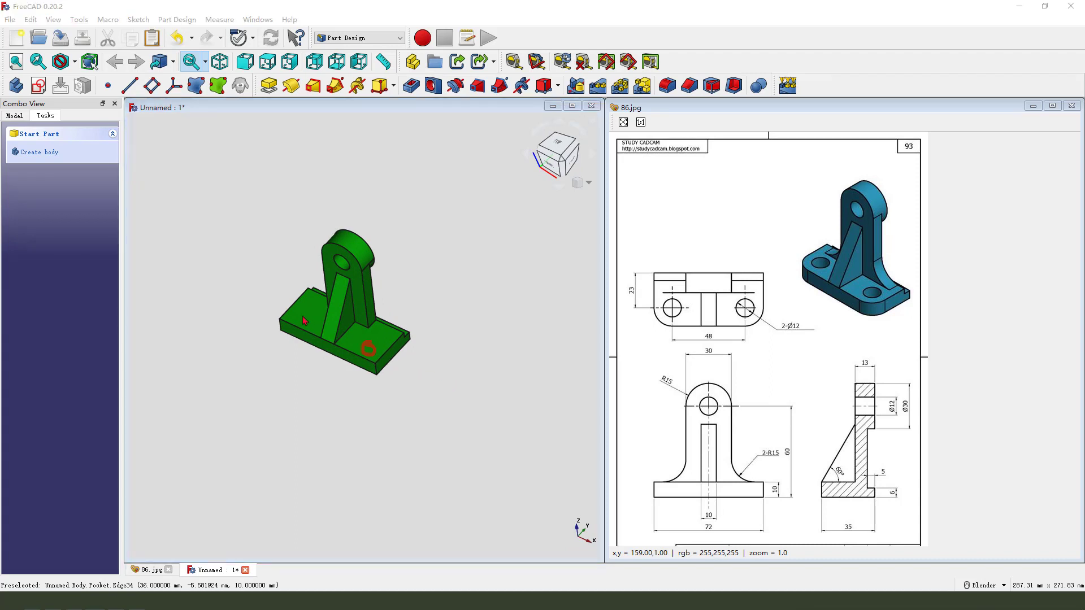
{"action": "left_click_drag", "start_coordinate": [671, 295], "coordinate": [676, 317]}
{"action": "left_click_drag", "start_coordinate": [757, 300], "coordinate": [747, 308]}
{"action": "key", "text": "Escape"}
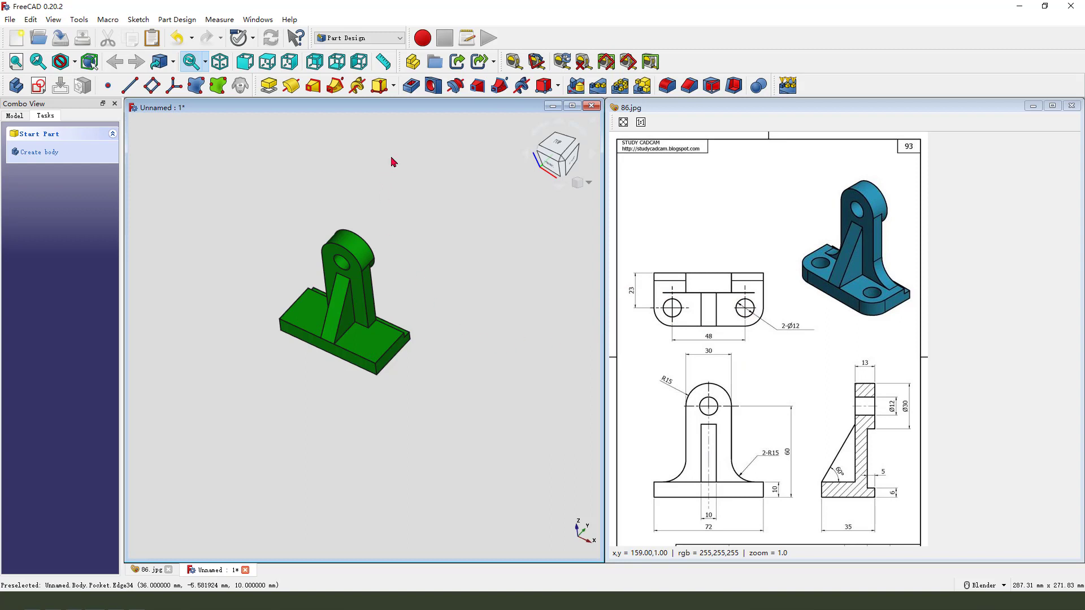
Step: Start a sketch on the XY plane and link the base's top edge as reference
{"action": "left_click", "coordinate": [39, 86]}
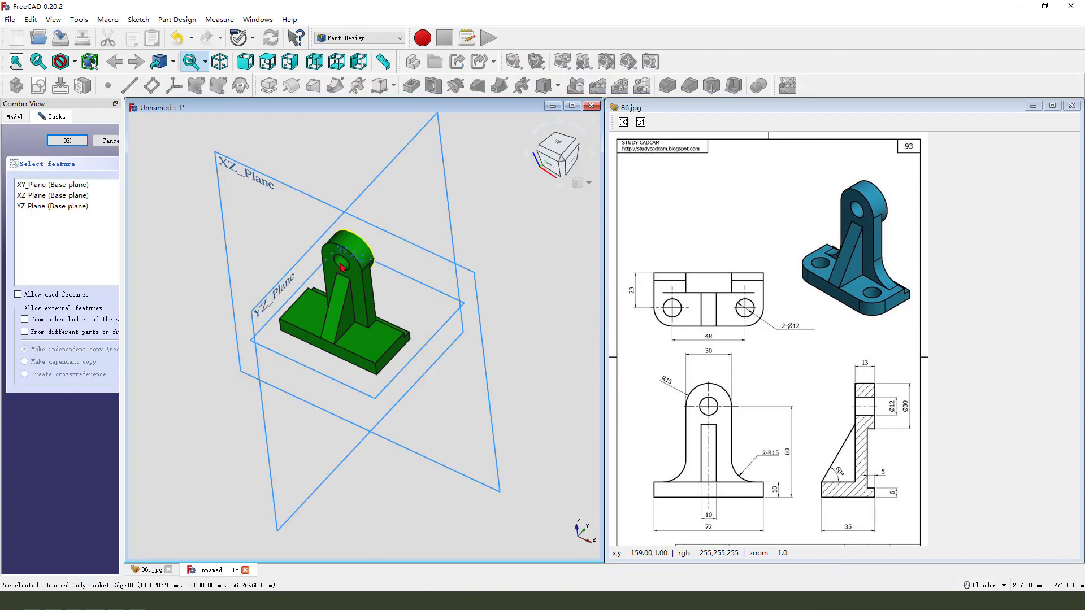
{"action": "middle_click_drag", "start_coordinate": [278, 326], "coordinate": [320, 237]}
{"action": "mouse_move", "coordinate": [315, 219]}
{"action": "left_mouse_down"}
{"action": "mouse_move", "coordinate": [347, 231]}
{"action": "mouse_move", "coordinate": [318, 237]}
{"action": "left_mouse_up"}
{"action": "left_click", "coordinate": [327, 236]}
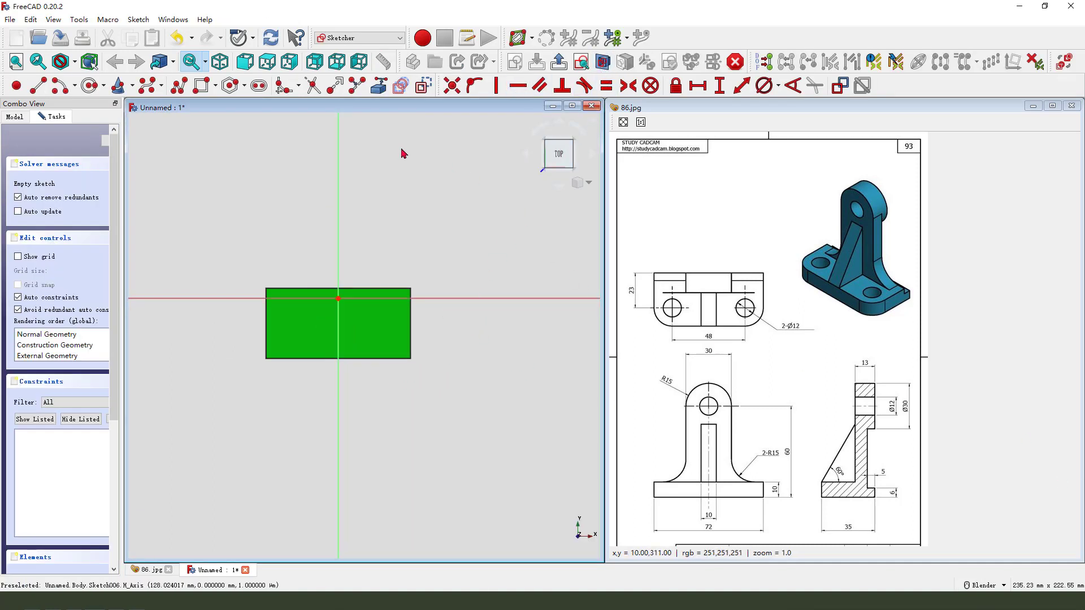
{"action": "left_click", "coordinate": [378, 85]}
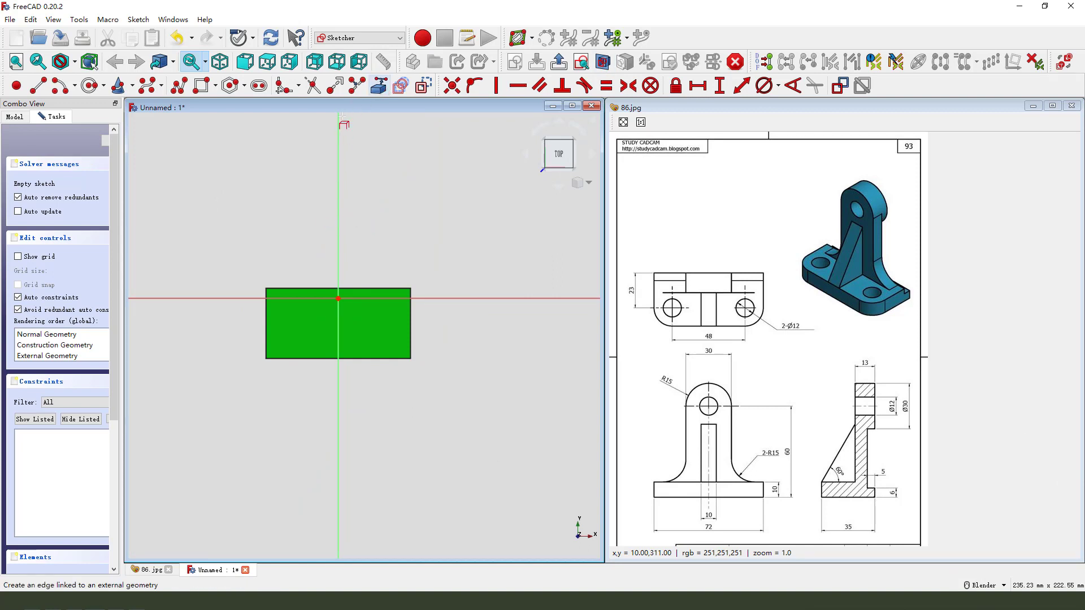
{"action": "left_click", "coordinate": [286, 287]}
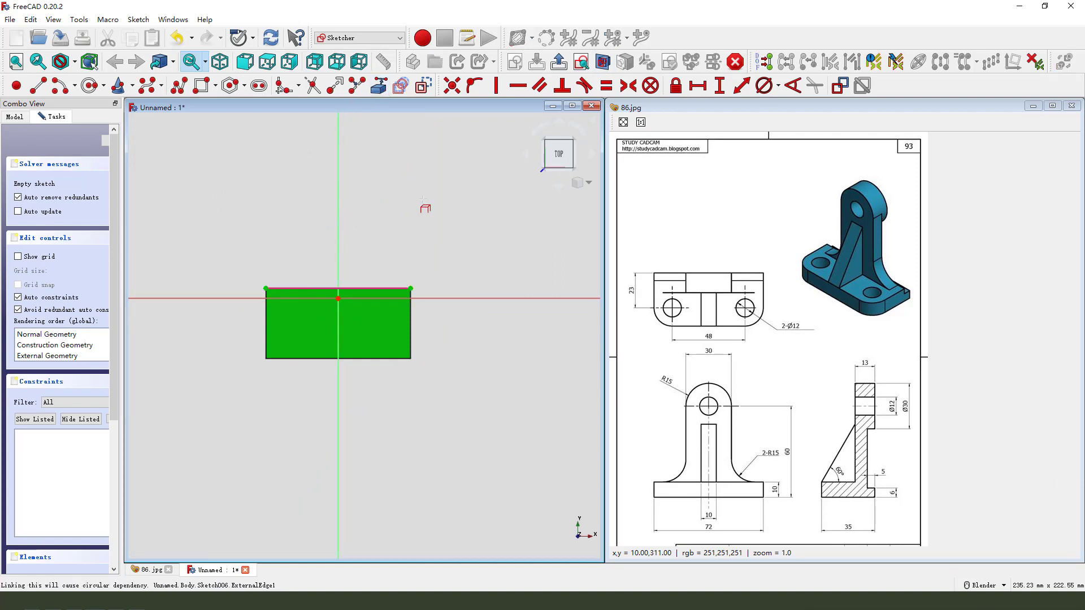
Step: Draw two hole circles in the base, symmetric about the vertical axis and equal in size
{"action": "left_click", "coordinate": [89, 85]}
{"action": "left_click", "coordinate": [292, 333]}
{"action": "left_click", "coordinate": [306, 334]}
{"action": "left_click", "coordinate": [383, 337]}
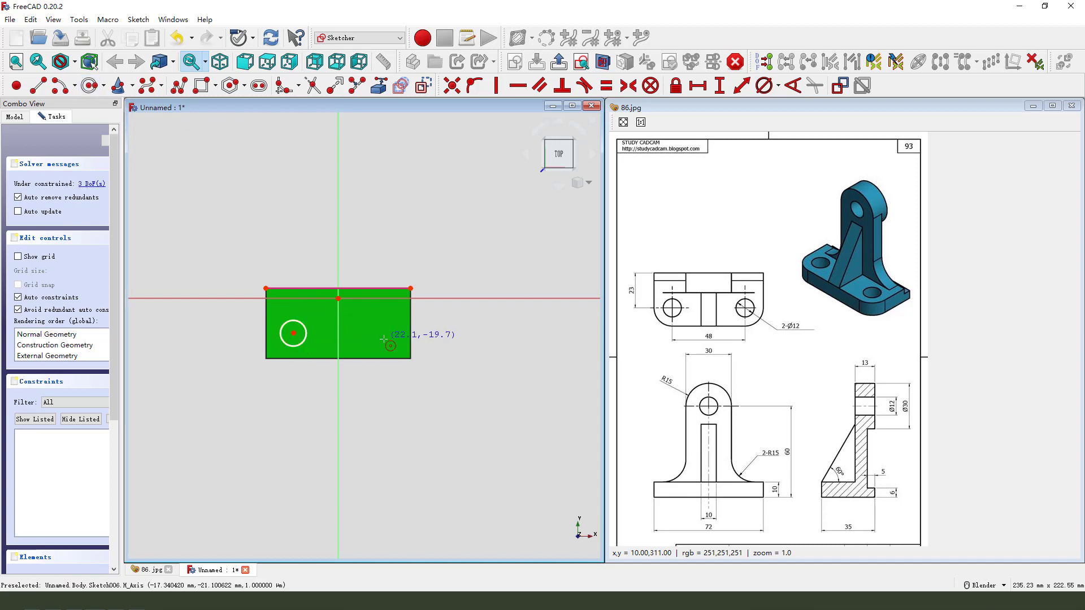
{"action": "left_click", "coordinate": [392, 339]}
{"action": "right_click", "coordinate": [383, 341]}
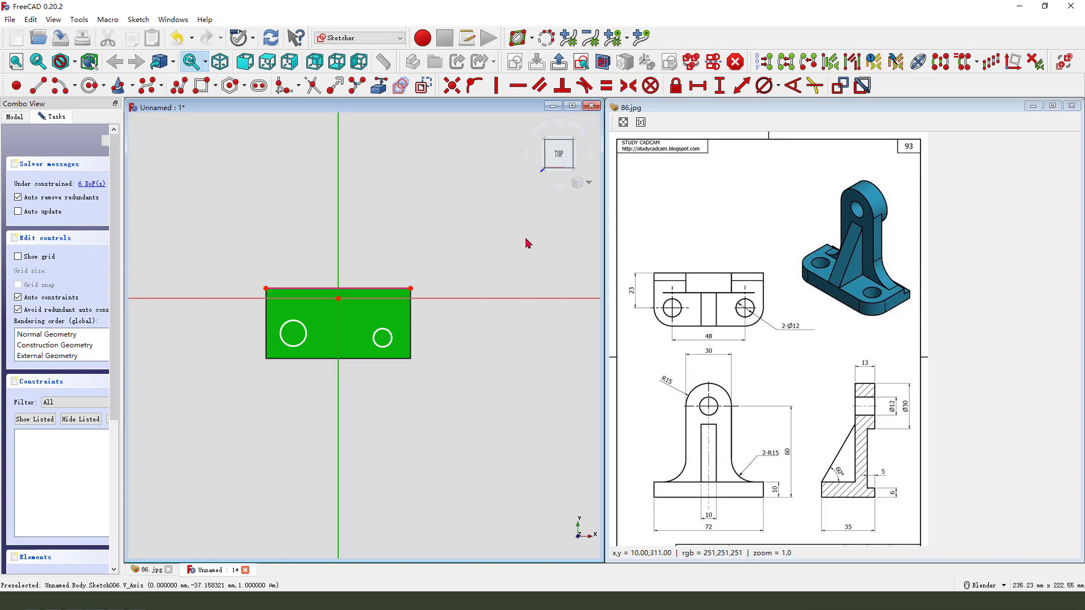
{"action": "left_click", "coordinate": [628, 86]}
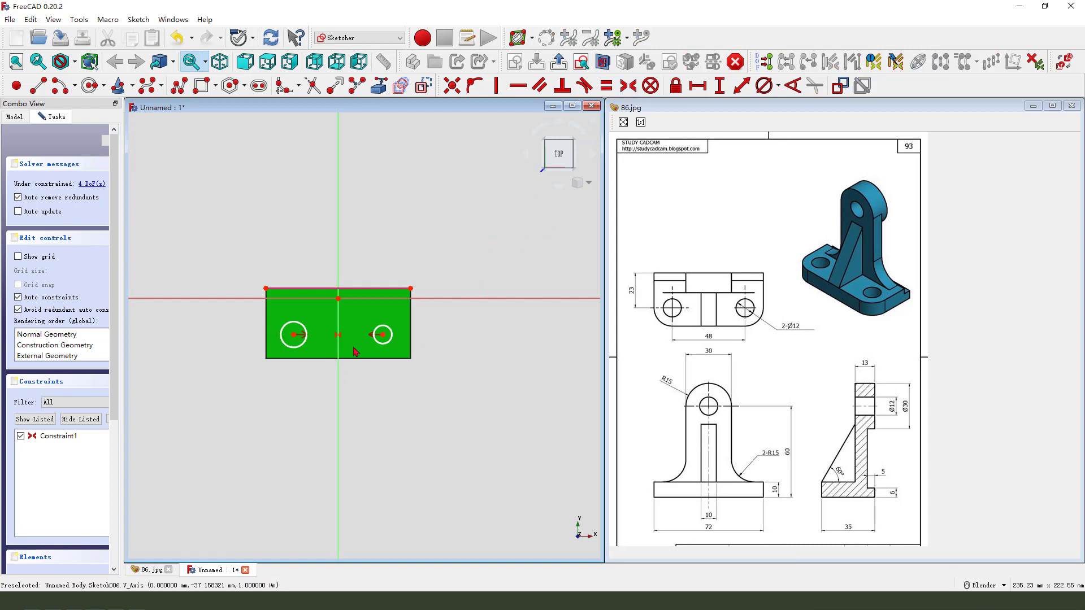
{"action": "left_click", "coordinate": [372, 338]}
{"action": "left_click", "coordinate": [305, 337]}
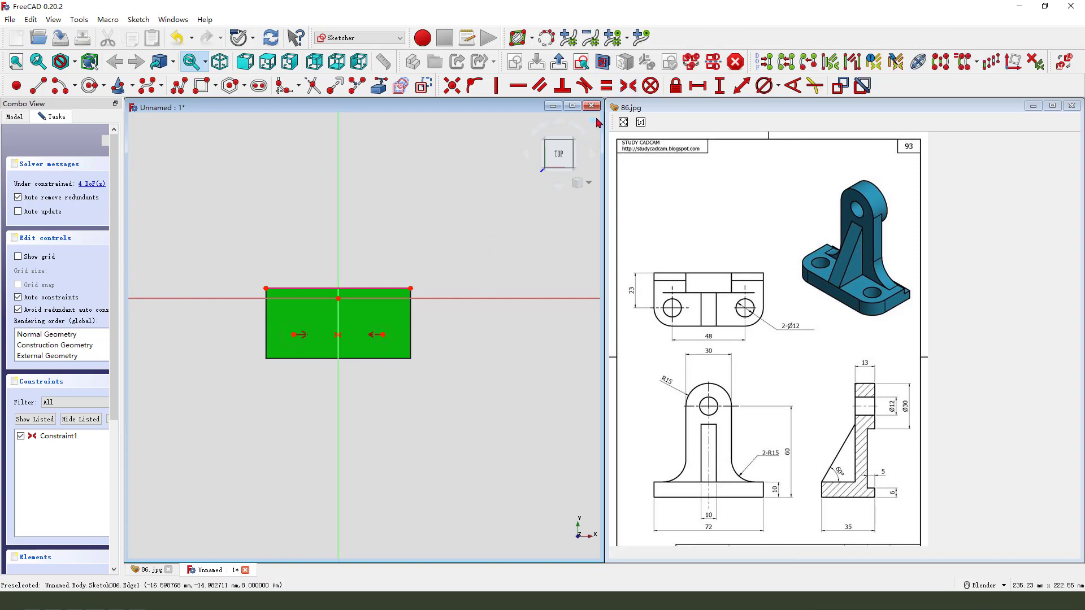
{"action": "left_click", "coordinate": [607, 86]}
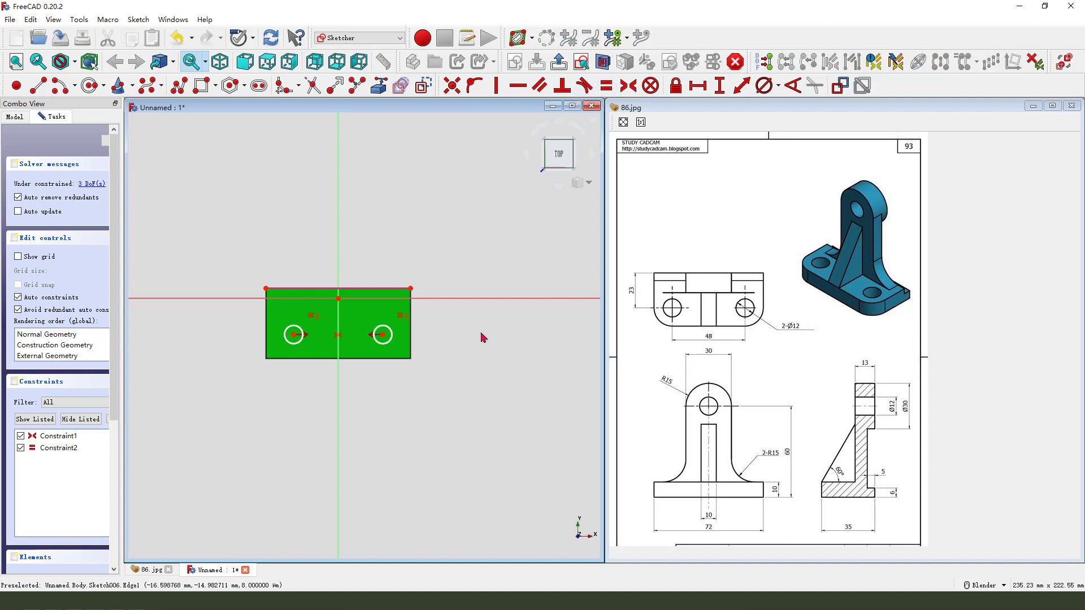
Step: Set the hole centres 23 mm vertically from the base's top edge
{"action": "left_click", "coordinate": [412, 290]}
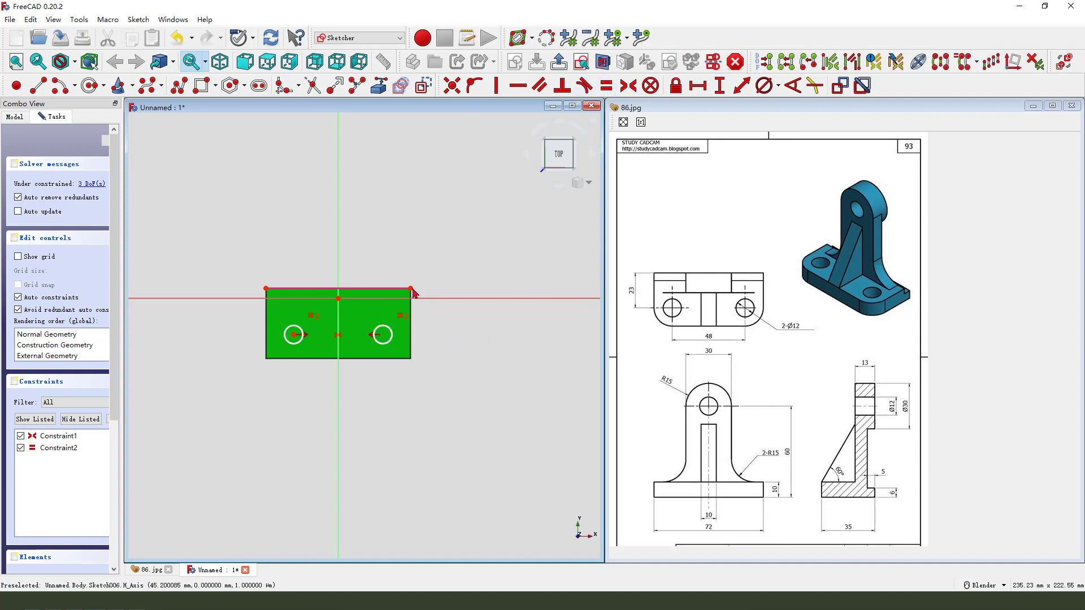
{"action": "left_click", "coordinate": [718, 86]}
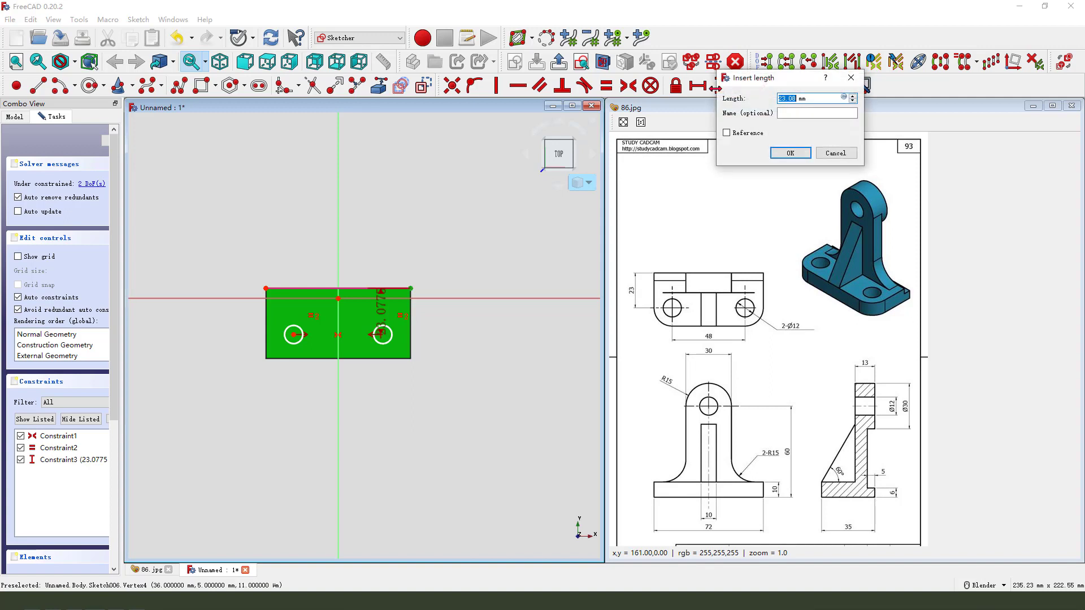
{"action": "key", "text": "Return"}
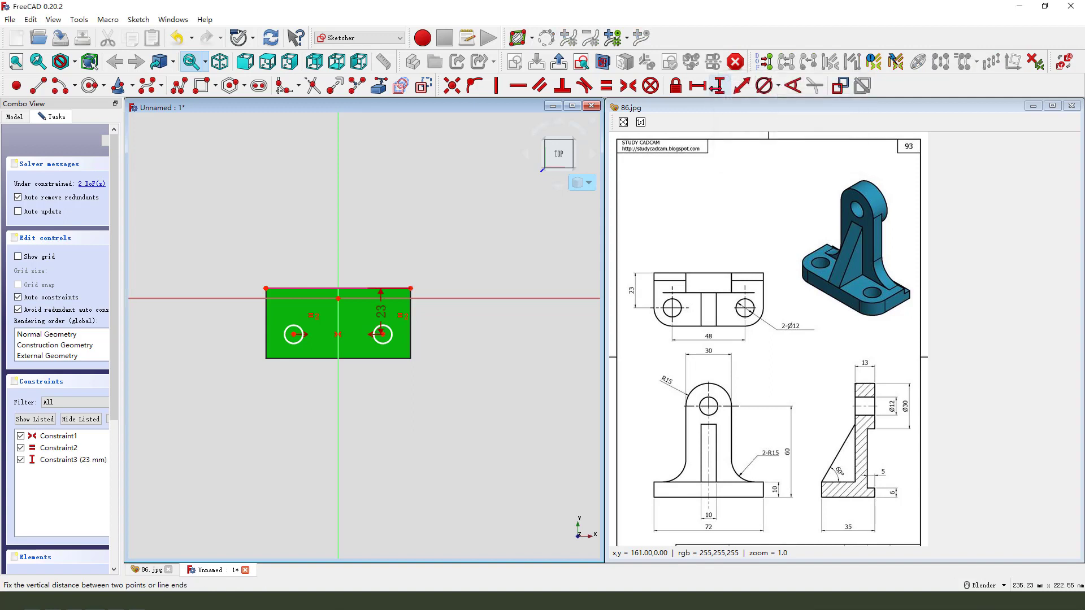
{"action": "left_click_drag", "start_coordinate": [401, 314], "coordinate": [466, 333]}
{"action": "scroll", "coordinate": [377, 382], "scroll_direction": "up", "scroll_amount": 1}
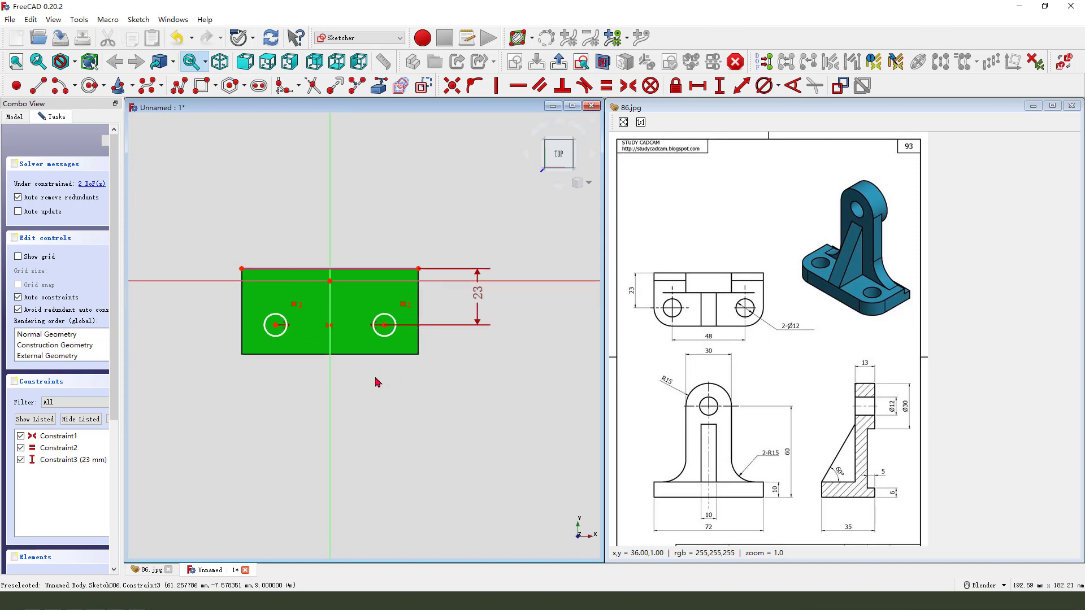
Step: Space the hole centres 48 mm apart and give the circles a 12 mm diameter
{"action": "left_click", "coordinate": [275, 325]}
{"action": "left_click", "coordinate": [696, 87]}
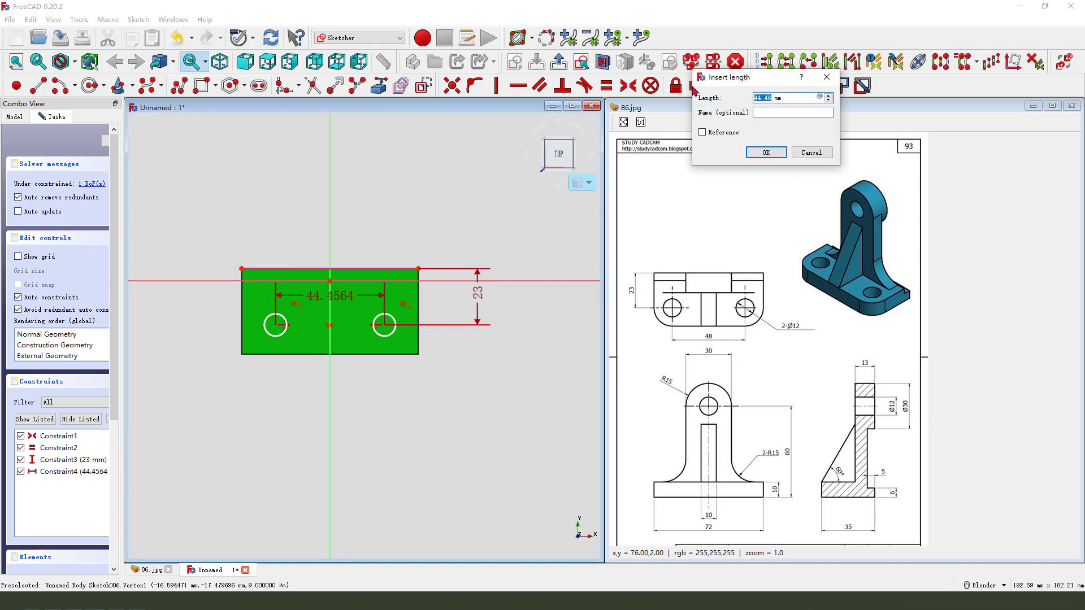
{"action": "key", "text": "Return"}
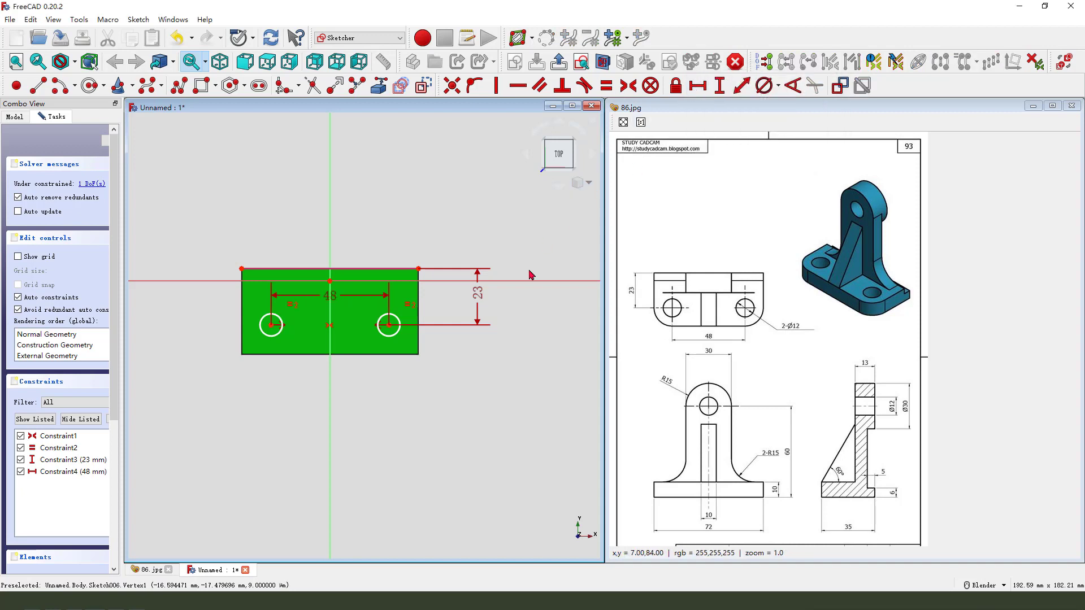
{"action": "left_click", "coordinate": [397, 336]}
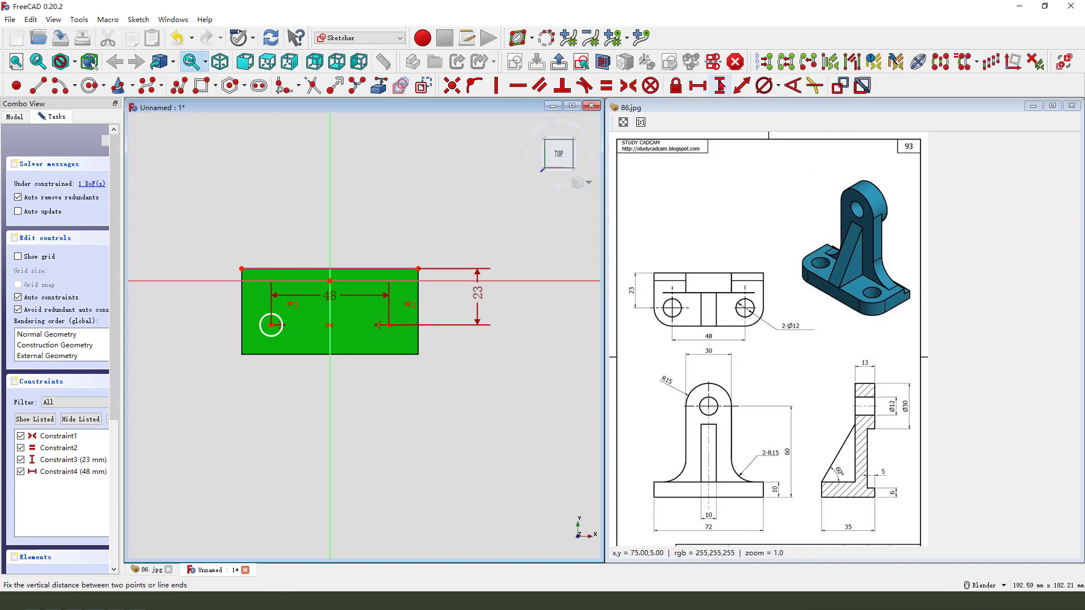
{"action": "left_click", "coordinate": [764, 86]}
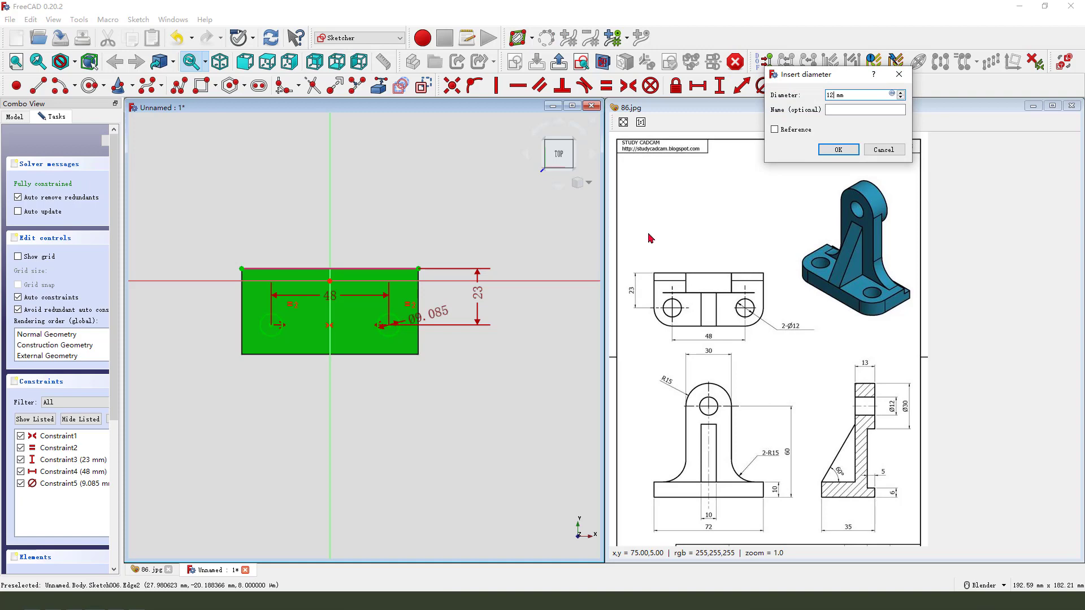
{"action": "key", "text": "Return"}
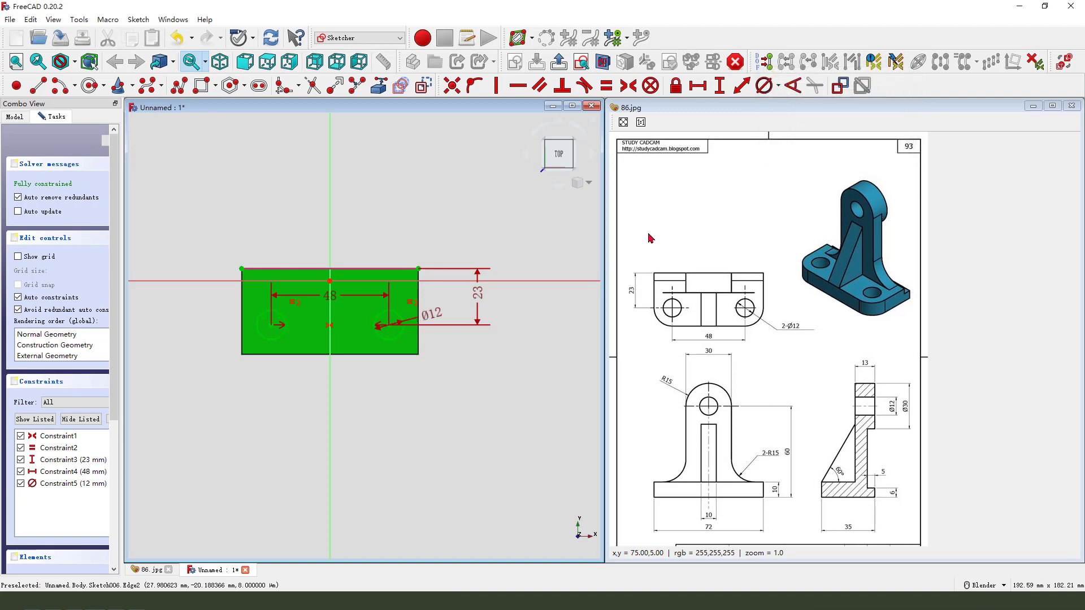
Step: Close the sketch and pocket both base holes Through all, reversed, then inspect them
{"action": "left_click", "coordinate": [559, 64]}
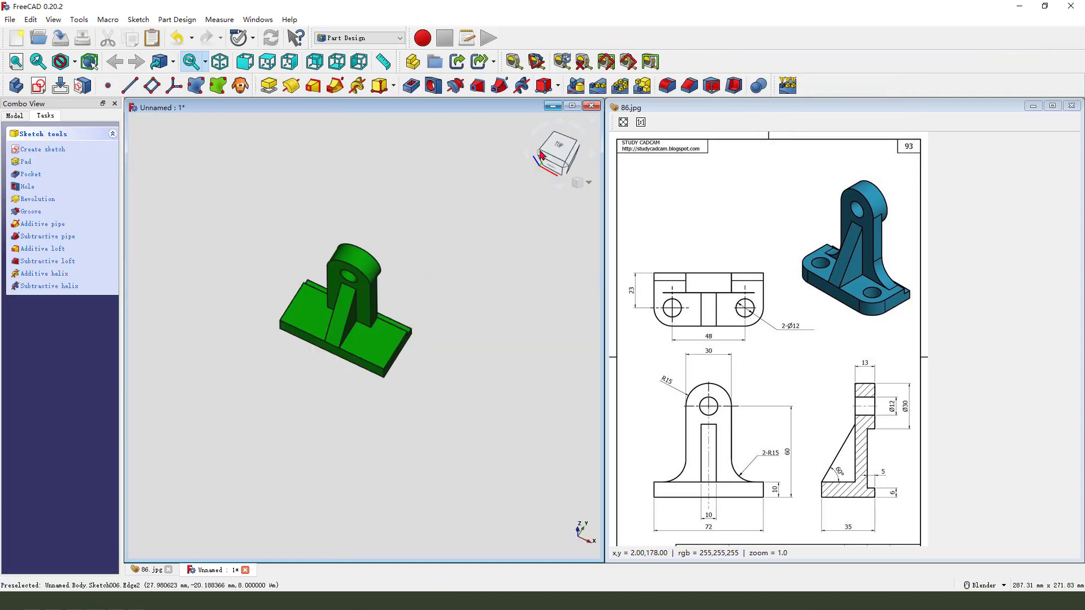
{"action": "left_click", "coordinate": [411, 86]}
{"action": "left_click", "coordinate": [97, 183]}
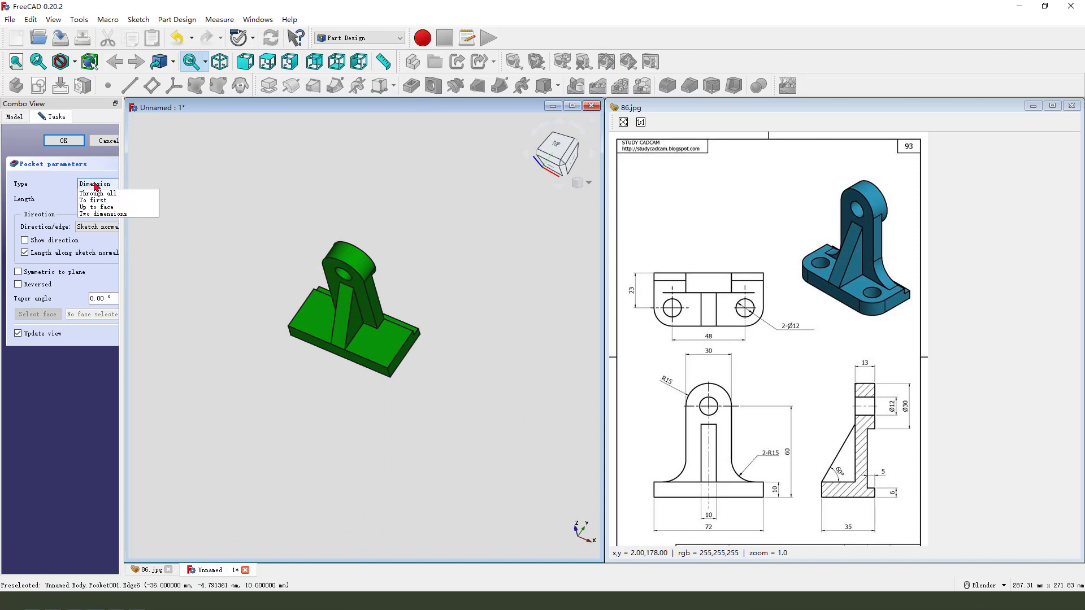
{"action": "left_click", "coordinate": [115, 201]}
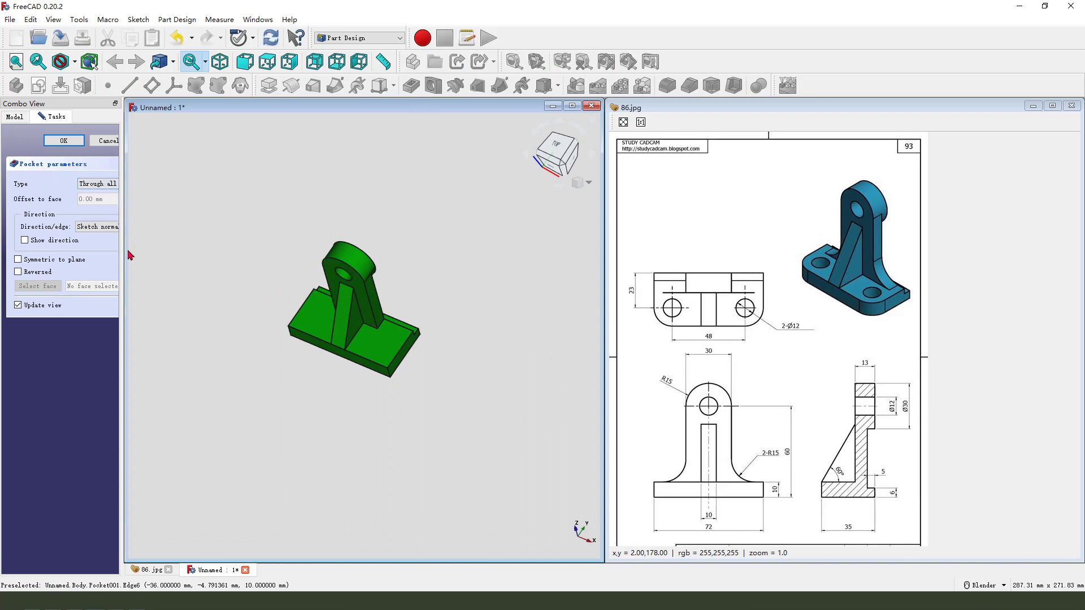
{"action": "left_click", "coordinate": [18, 272]}
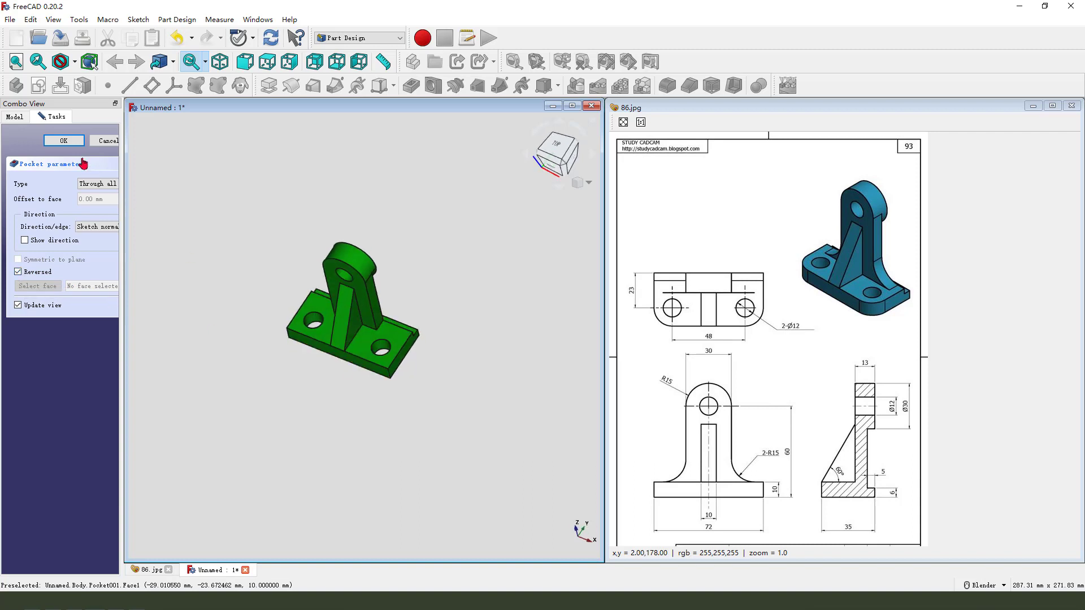
{"action": "left_click", "coordinate": [63, 140]}
{"action": "scroll", "coordinate": [452, 335], "scroll_direction": "up", "scroll_amount": 1}
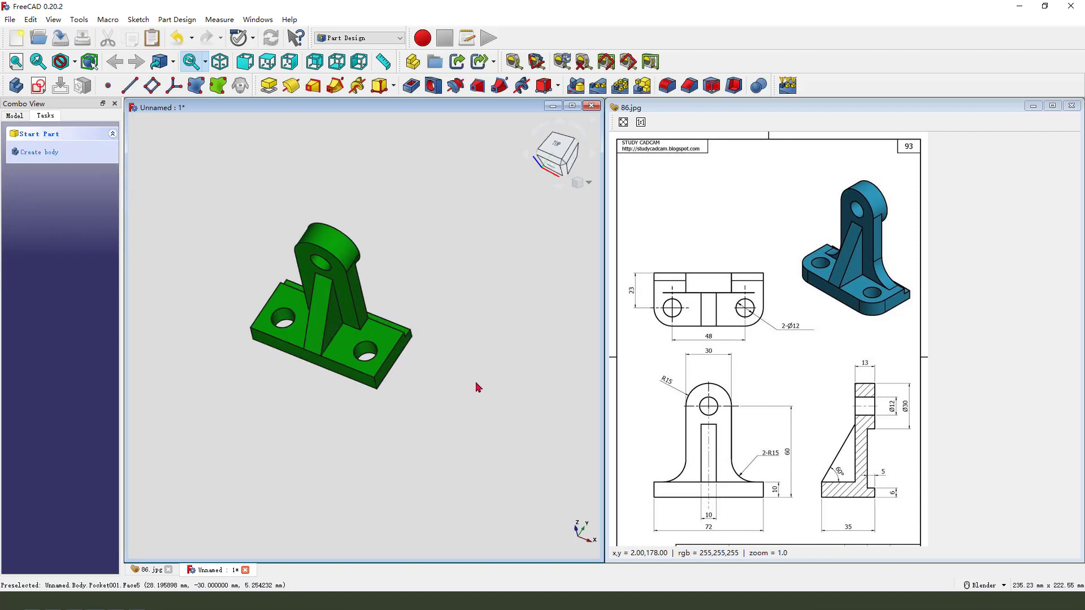
{"action": "middle_click_drag", "start_coordinate": [476, 387], "coordinate": [462, 406]}
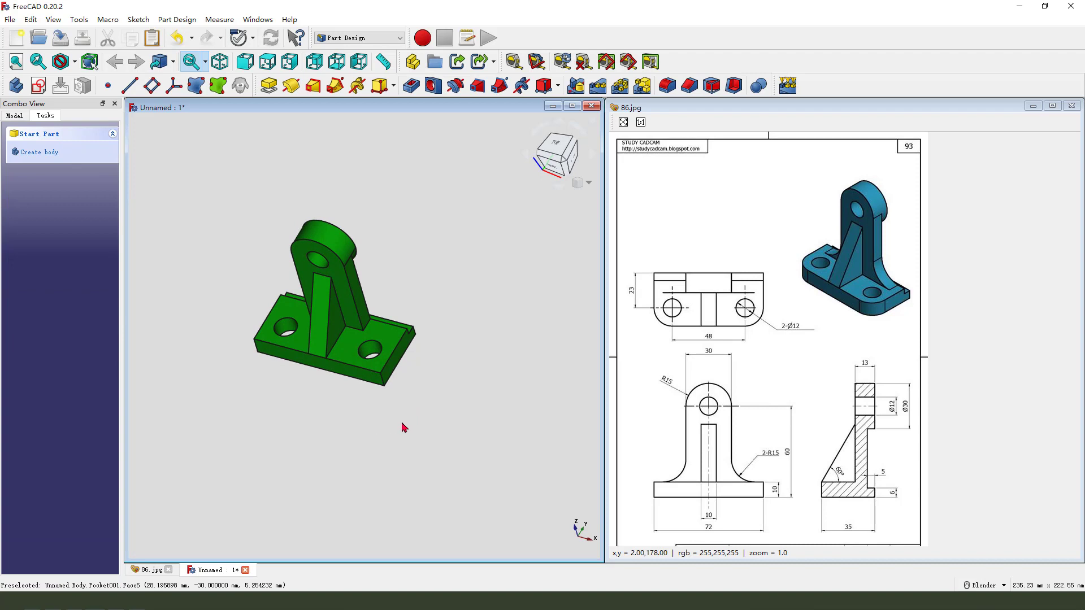
{"action": "mouse_move", "coordinate": [404, 428]}
{"action": "middle_mouse_down"}
{"action": "mouse_move", "coordinate": [482, 419]}
{"action": "mouse_move", "coordinate": [404, 405]}
{"action": "mouse_move", "coordinate": [394, 427]}
{"action": "middle_mouse_up"}
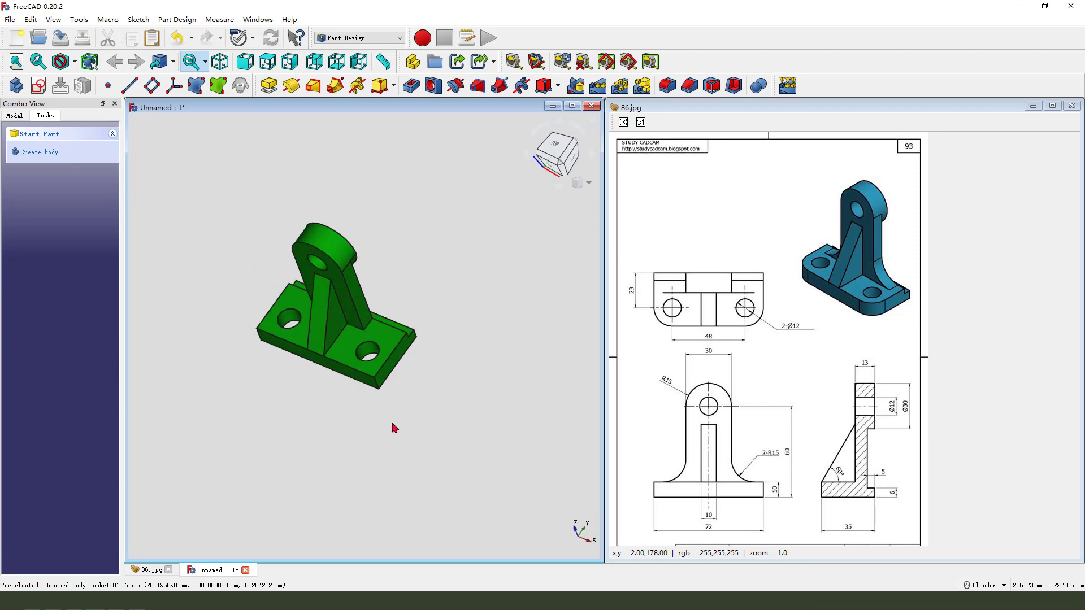
Step: Fillet the selected base corner edges with a 10 mm radius
{"action": "left_click", "coordinate": [379, 386]}
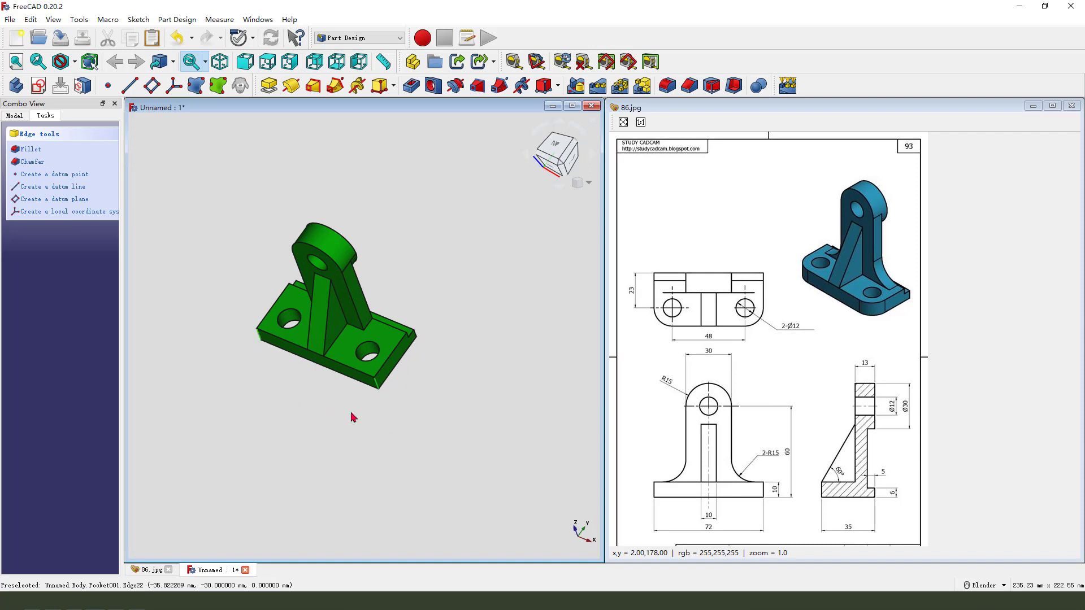
{"action": "left_click", "coordinate": [667, 85]}
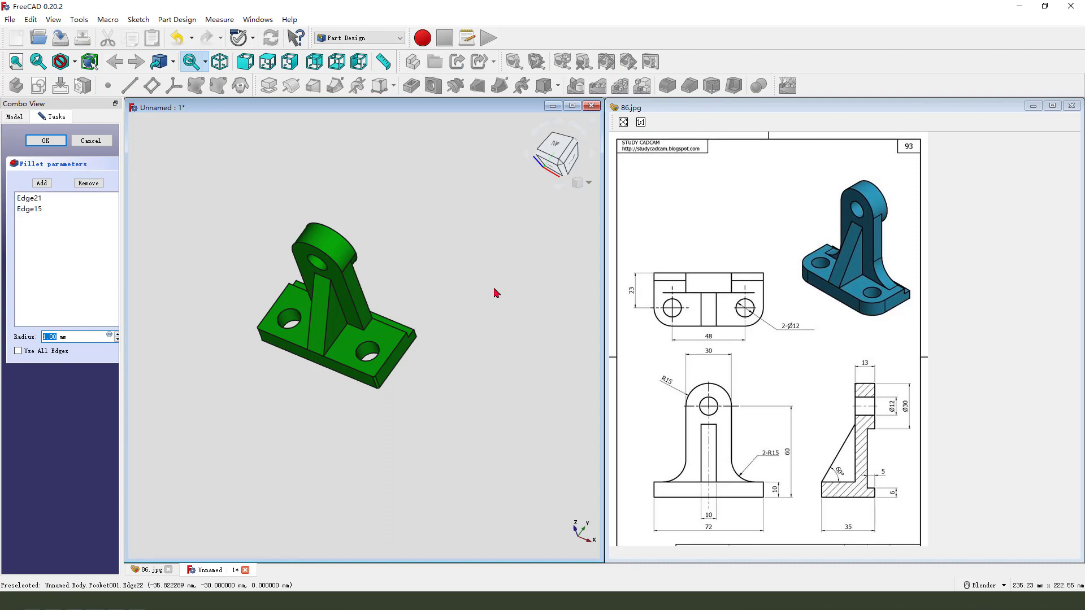
{"action": "mouse_move", "coordinate": [747, 409]}
{"action": "left_mouse_down"}
{"action": "mouse_move", "coordinate": [751, 387]}
{"action": "mouse_move", "coordinate": [751, 401]}
{"action": "left_mouse_up"}
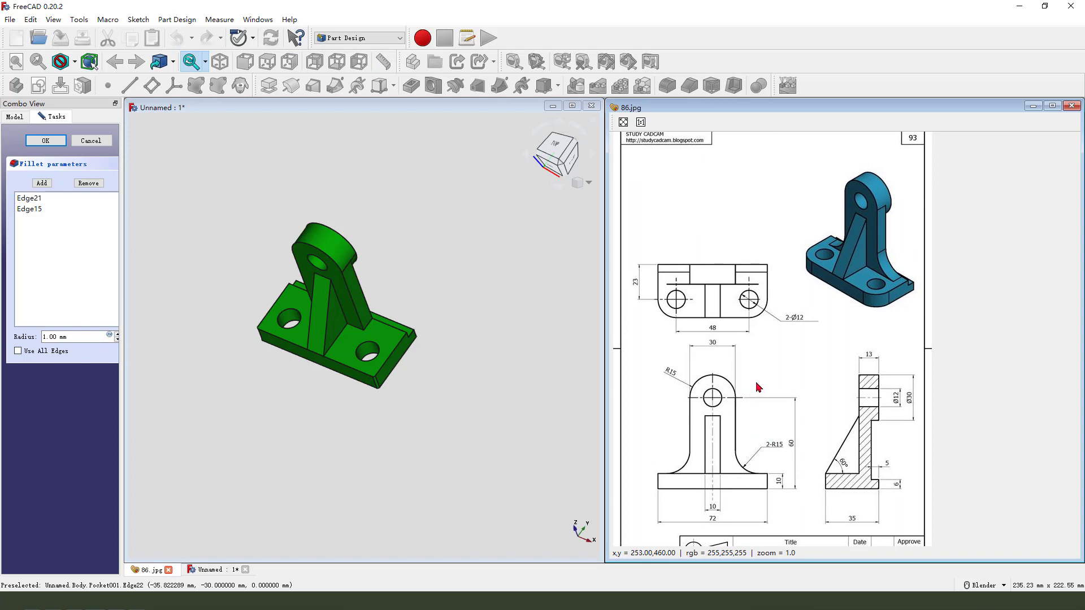
{"action": "mouse_move", "coordinate": [771, 297]}
{"action": "left_mouse_down"}
{"action": "mouse_move", "coordinate": [753, 316]}
{"action": "mouse_move", "coordinate": [794, 314]}
{"action": "left_mouse_up"}
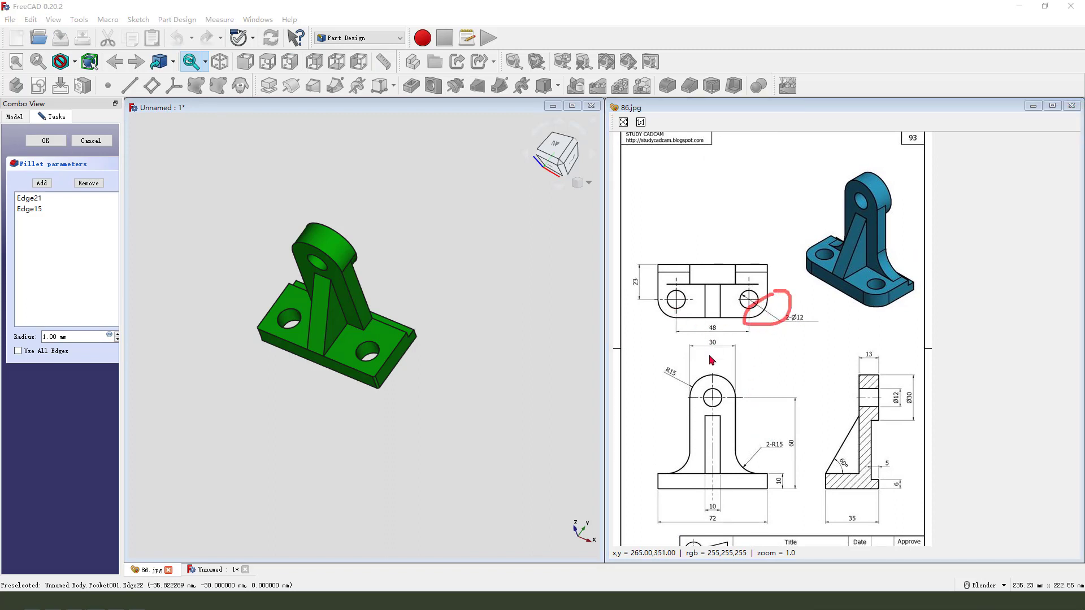
{"action": "key", "text": "Escape"}
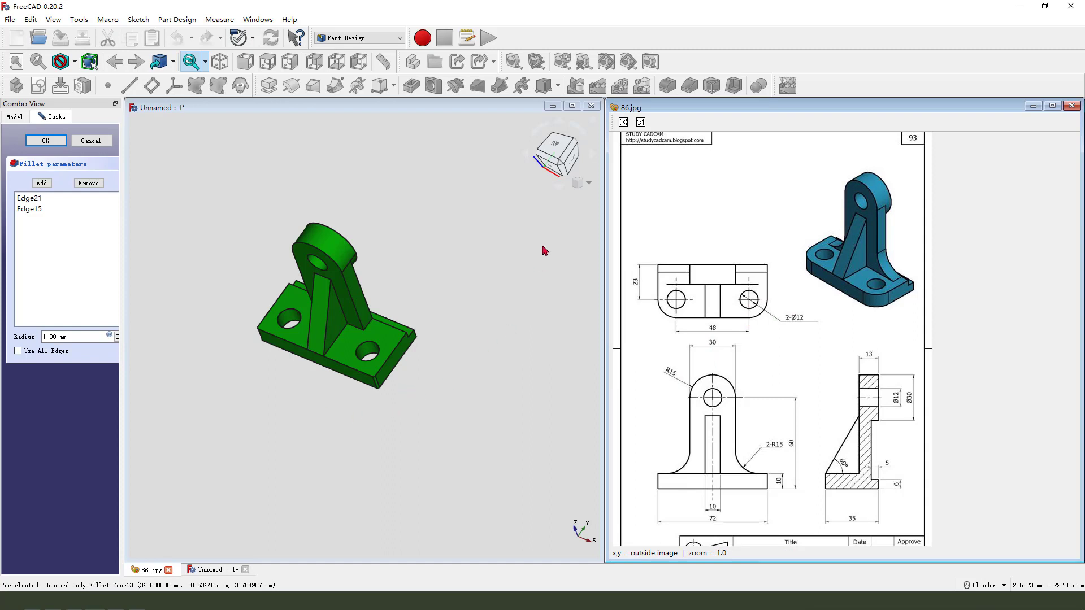
{"action": "left_click", "coordinate": [79, 337]}
{"action": "triple_click", "coordinate": [57, 337]}
{"action": "type", "text": "10"}
{"action": "key", "text": "Return"}
{"action": "middle_click_drag", "start_coordinate": [341, 388], "coordinate": [375, 404]}
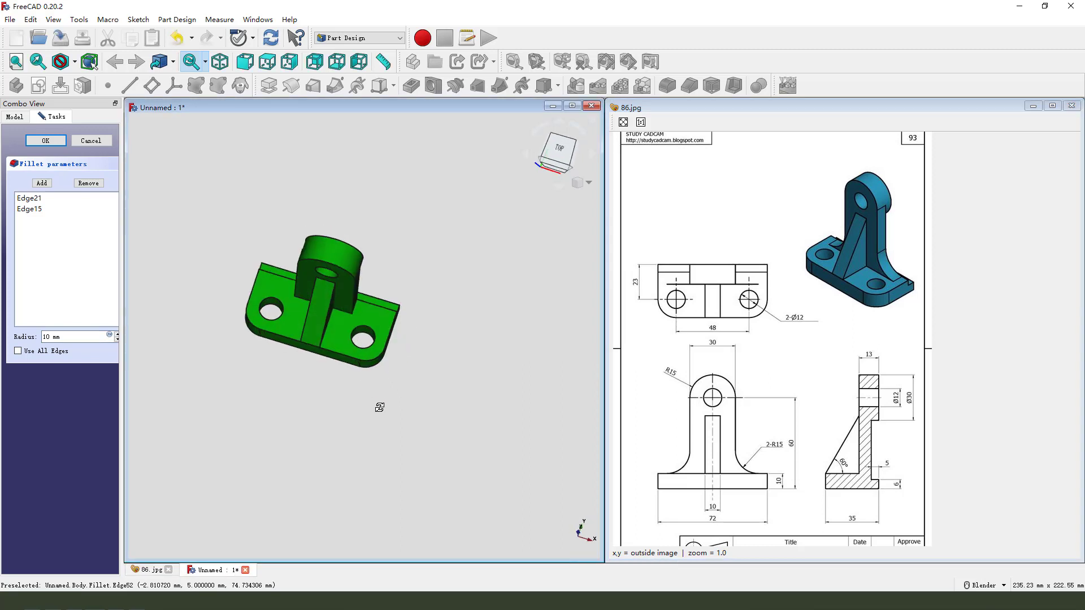
{"action": "left_click", "coordinate": [46, 140]}
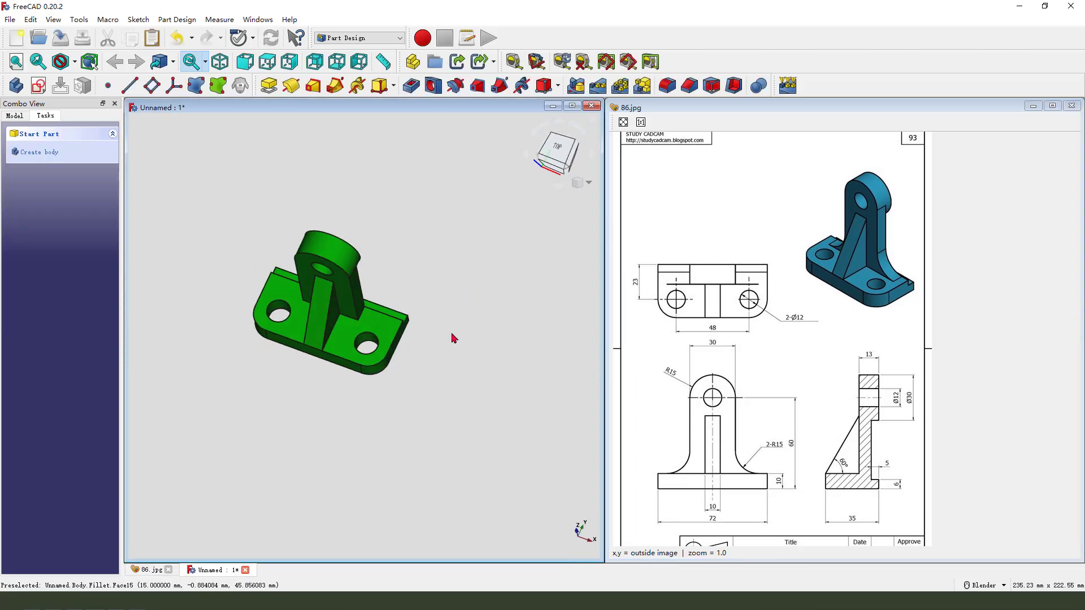
Step: Fillet the two inner edges where the upright meets the base at 15 mm
{"action": "middle_click_drag", "start_coordinate": [452, 338], "coordinate": [455, 311]}
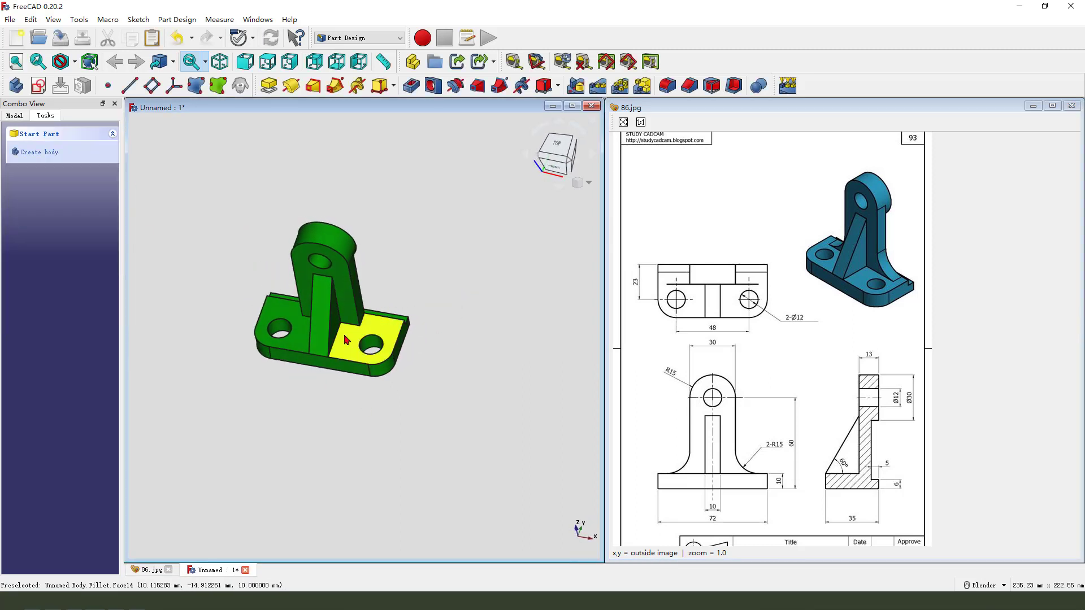
{"action": "scroll", "coordinate": [346, 339], "scroll_direction": "up", "scroll_amount": 3}
{"action": "left_click", "coordinate": [377, 308]}
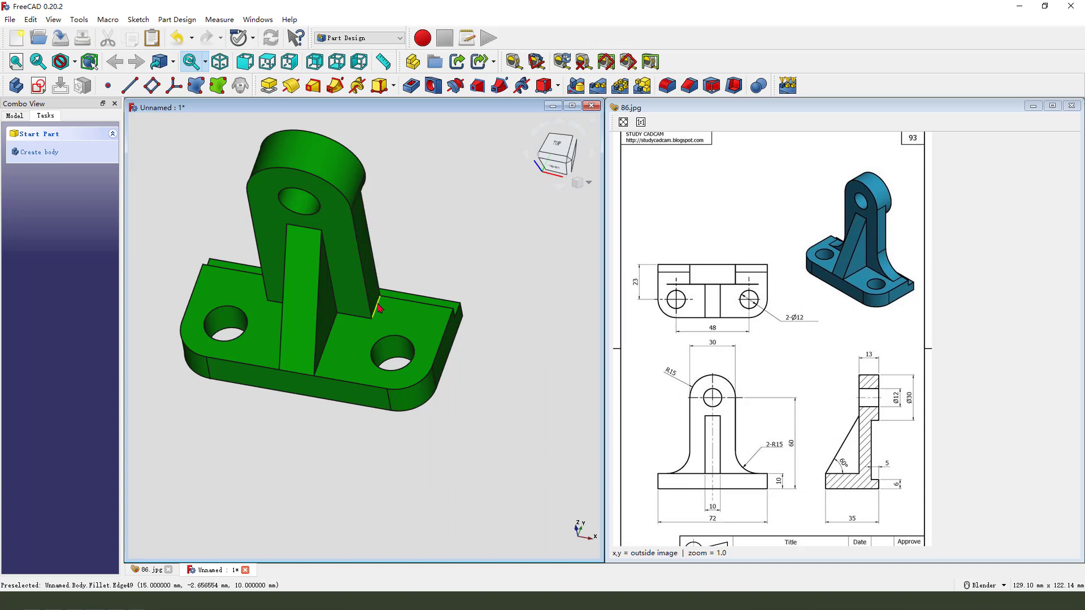
{"action": "middle_click_drag", "start_coordinate": [375, 303], "coordinate": [231, 281]}
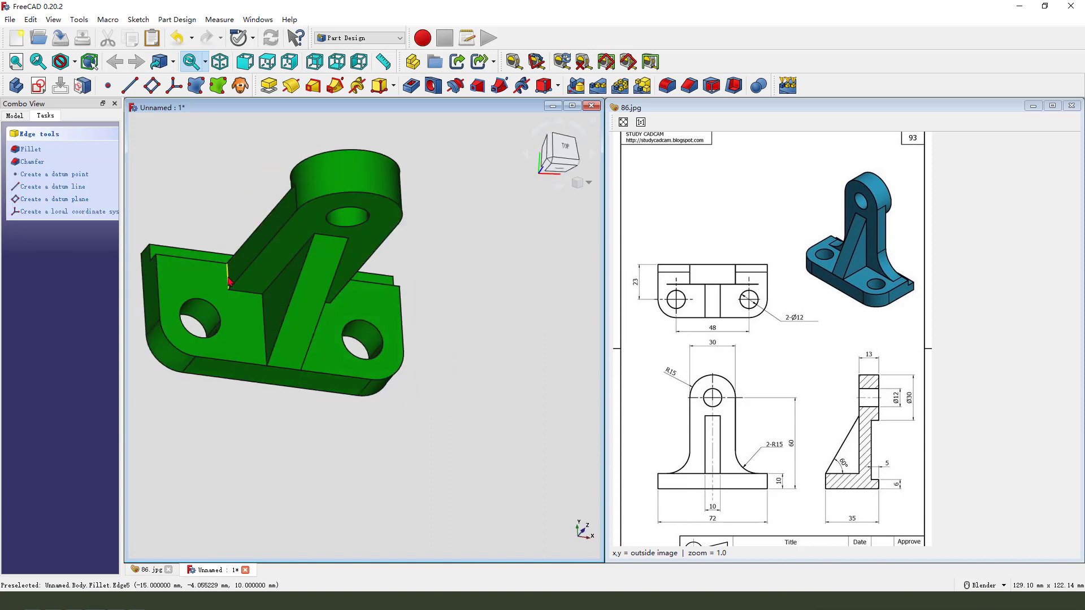
{"action": "left_click", "coordinate": [668, 86]}
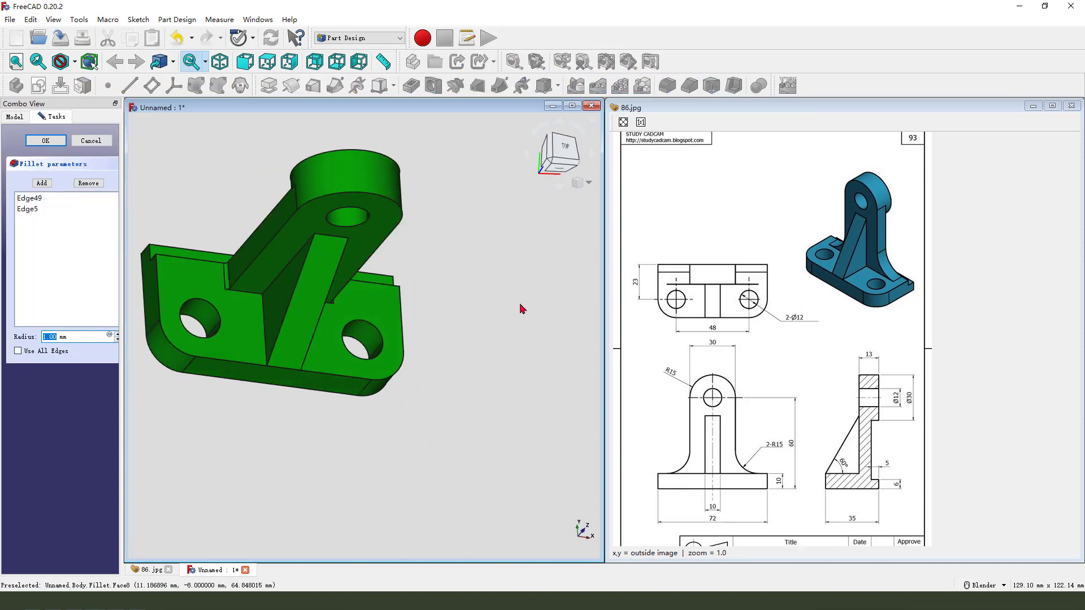
{"action": "key", "text": "Return"}
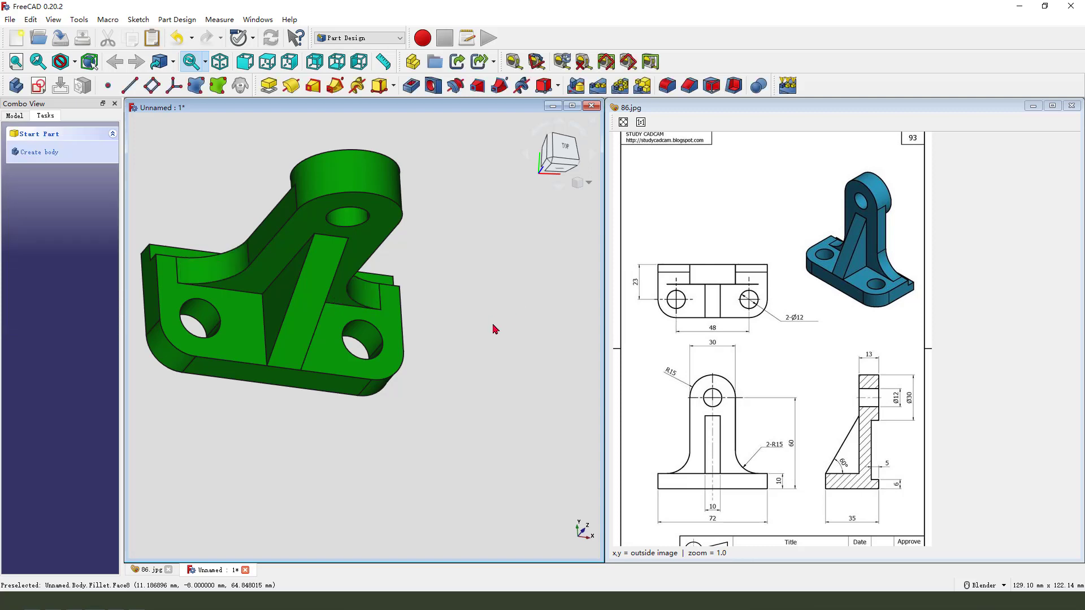
{"action": "middle_click_drag", "start_coordinate": [494, 330], "coordinate": [429, 345]}
Step: Maximize the 3D view to fill the window
{"action": "left_click", "coordinate": [572, 105]}
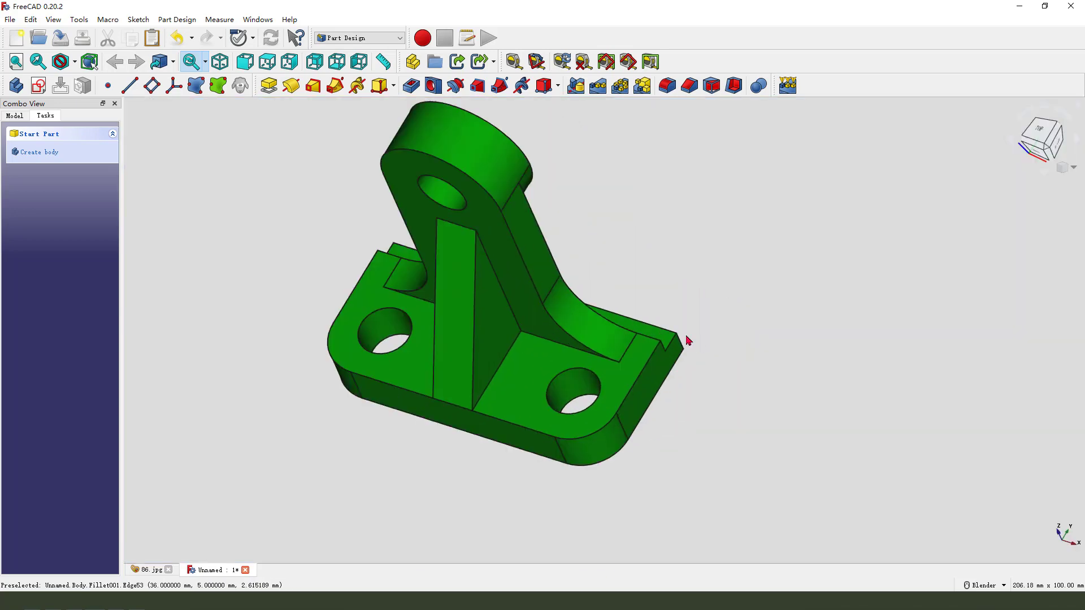
{"action": "middle_click_drag", "start_coordinate": [689, 341], "coordinate": [553, 438]}
{"action": "scroll", "coordinate": [516, 475], "scroll_direction": "down", "scroll_amount": 5}
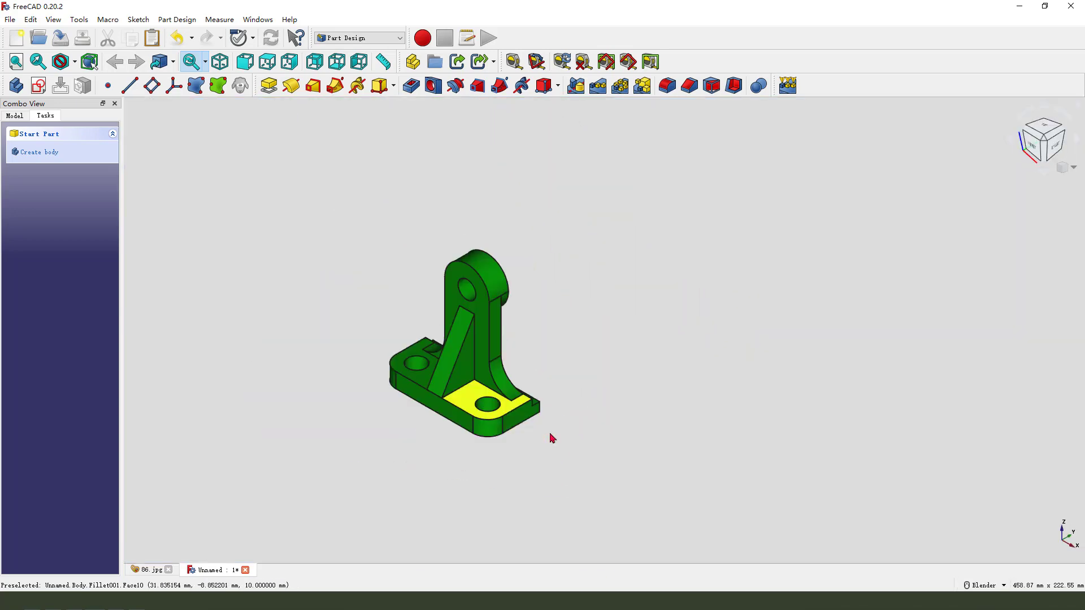
{"action": "scroll", "coordinate": [400, 417], "scroll_direction": "up", "scroll_amount": 2}
Step: From the Model tree, open the Body's Appearance settings to recolour it
{"action": "left_click", "coordinate": [25, 117]}
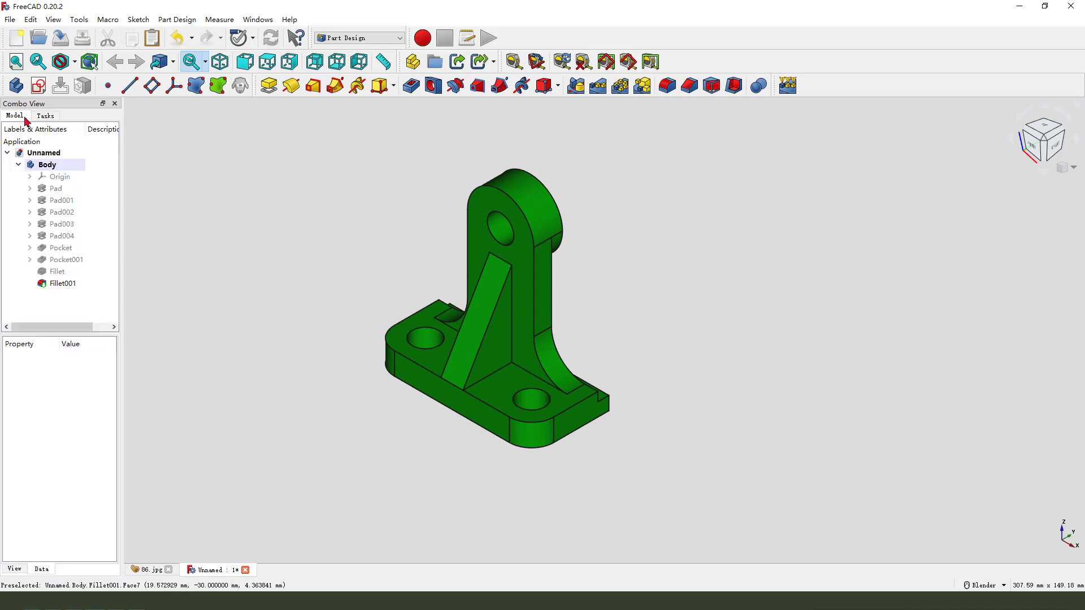
{"action": "left_click", "coordinate": [47, 164]}
{"action": "right_click", "coordinate": [51, 166]}
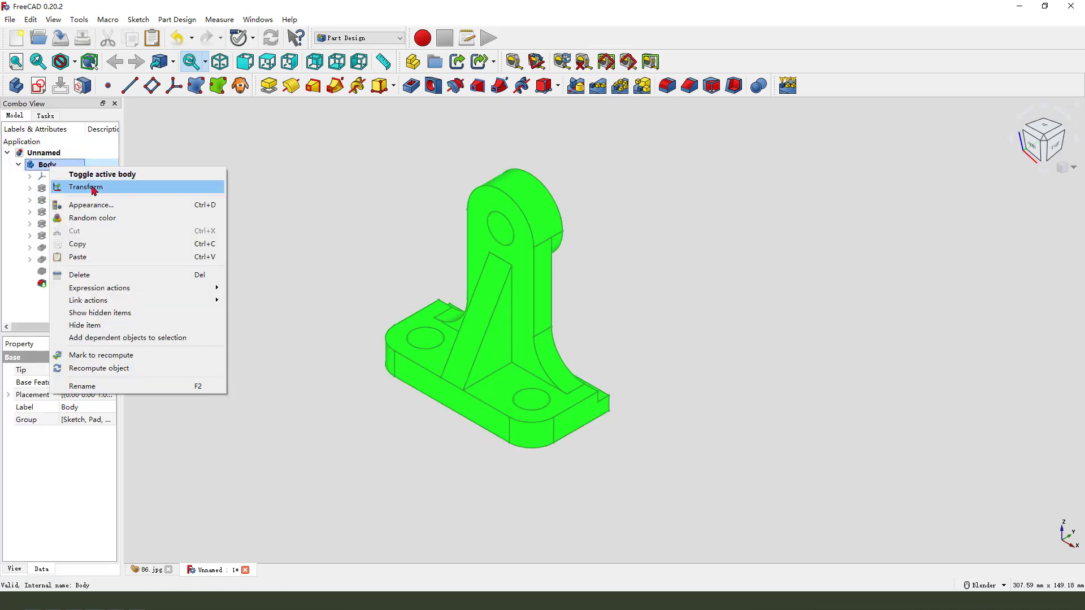
{"action": "left_click", "coordinate": [103, 211]}
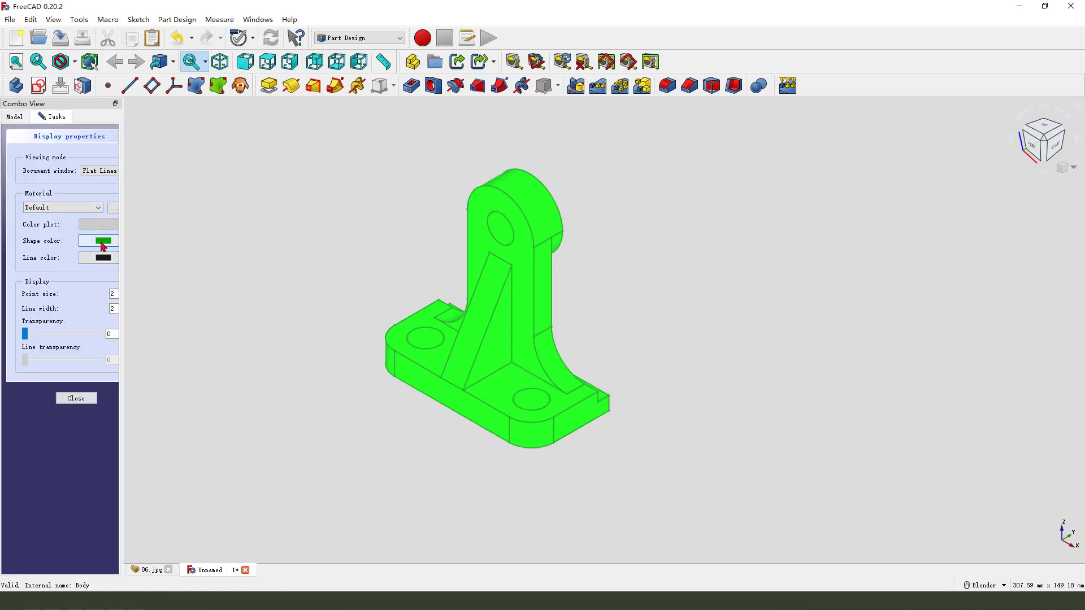